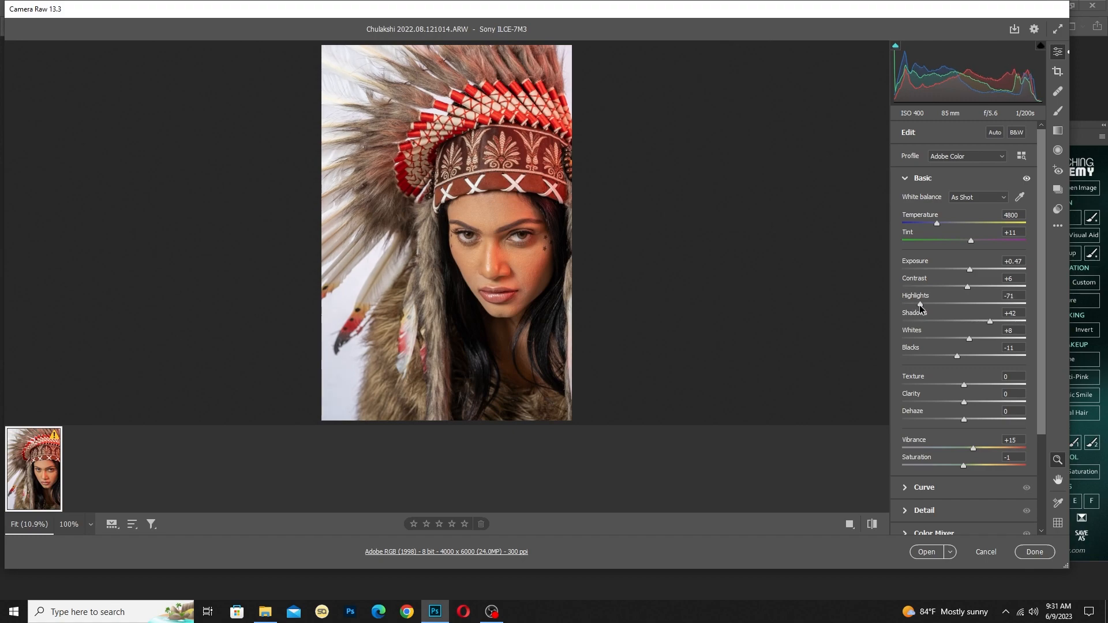
Set Highlights to -100, Whites to -16, Vibrance to +20 and Shadows to +36, and open the raw photo in Photoshop
{"action": "left_click", "coordinate": [484, 299]}
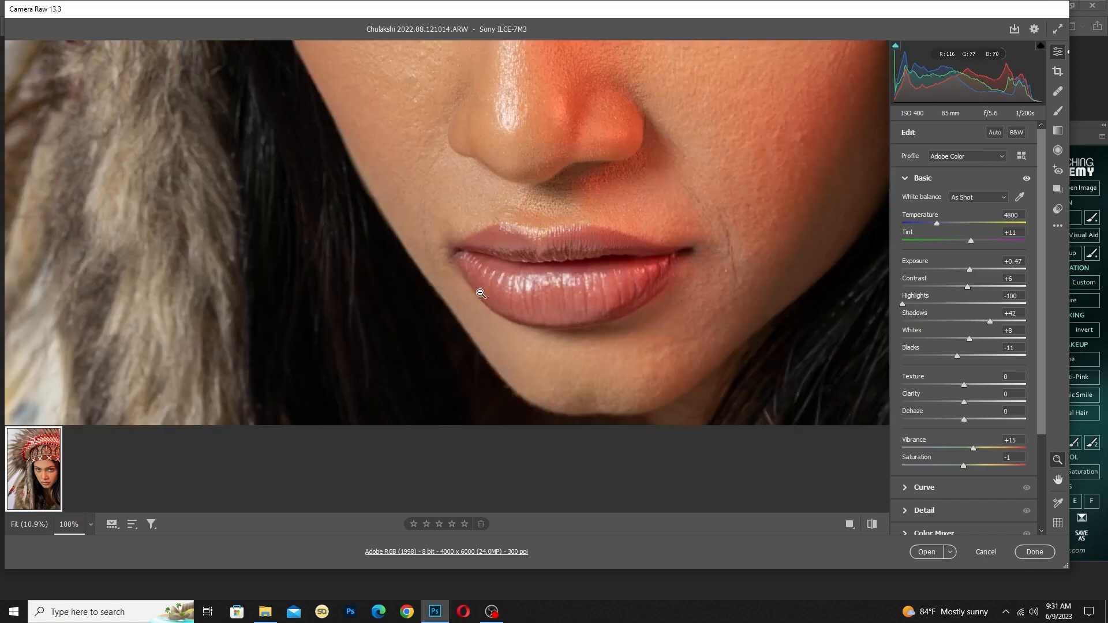
{"action": "left_click_drag", "start_coordinate": [536, 369], "coordinate": [509, 517]}
{"action": "left_click", "coordinate": [614, 206]}
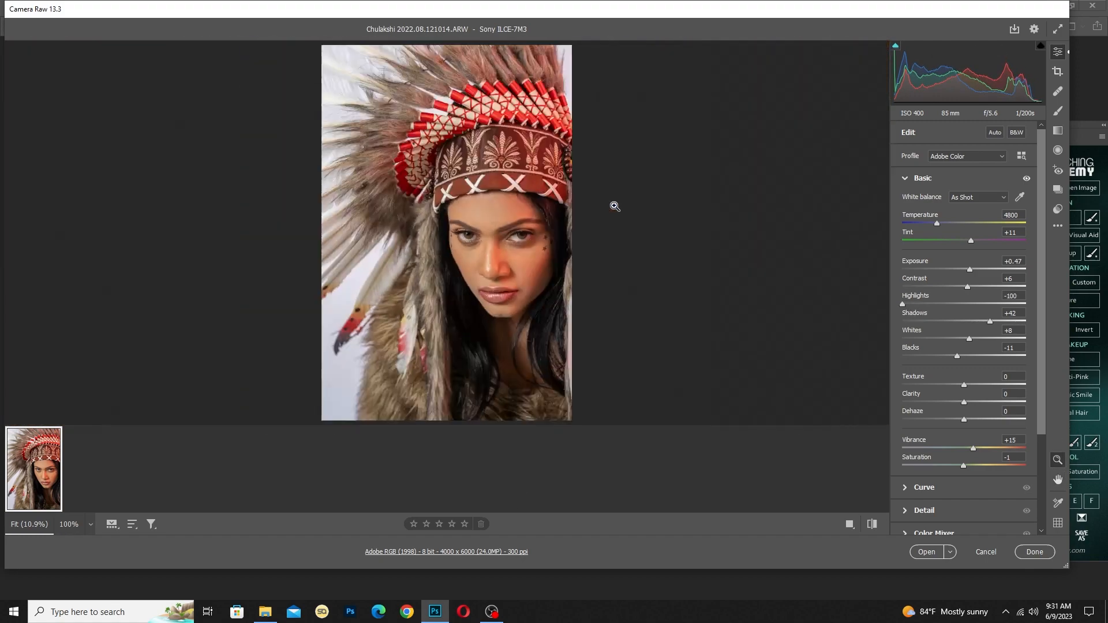
{"action": "mouse_move", "coordinate": [959, 339]}
{"action": "left_mouse_down"}
{"action": "mouse_move", "coordinate": [975, 341]}
{"action": "mouse_move", "coordinate": [954, 348]}
{"action": "left_mouse_up"}
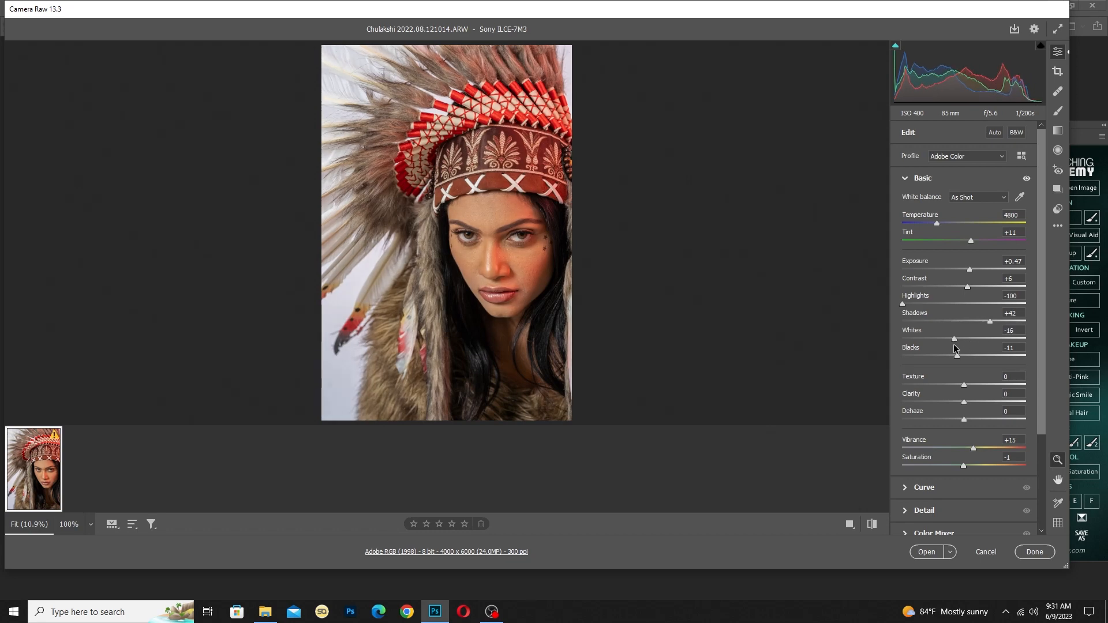
{"action": "left_click_drag", "start_coordinate": [973, 453], "coordinate": [976, 453]}
{"action": "left_click_drag", "start_coordinate": [979, 321], "coordinate": [985, 322]}
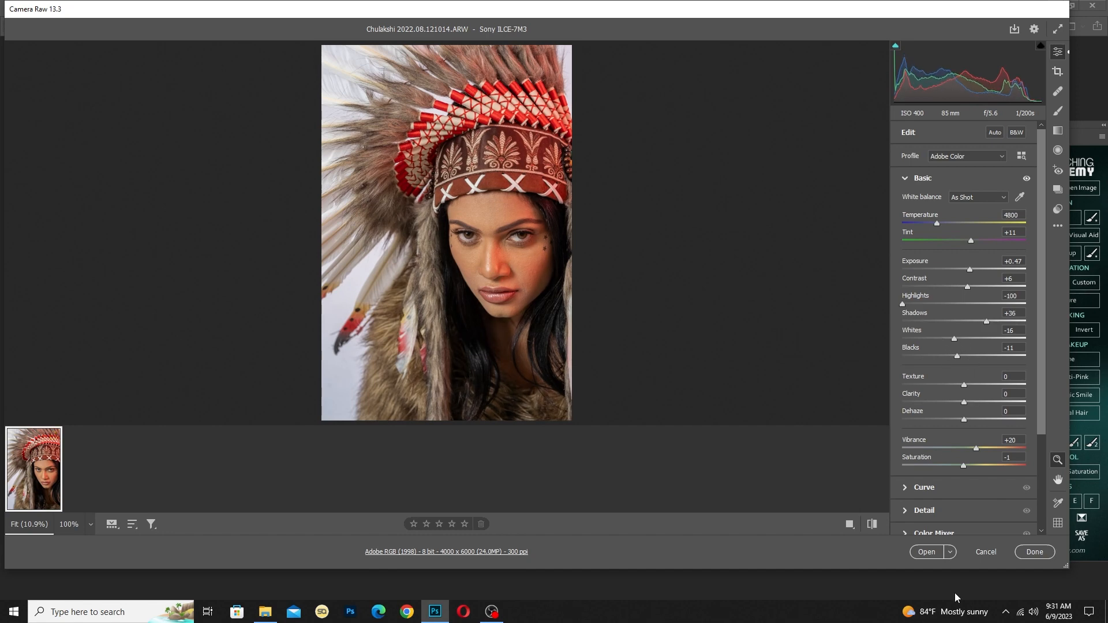
{"action": "left_click", "coordinate": [929, 552]}
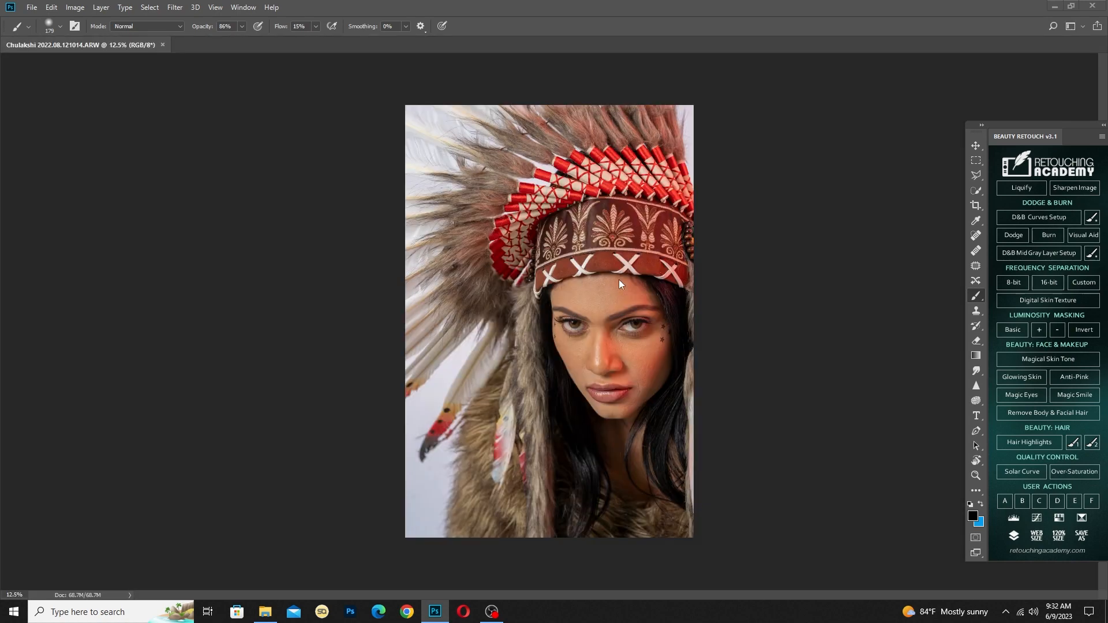
Sharpen the whole portrait with the retouching panel's Sharpen Image action
{"action": "scroll", "coordinate": [621, 314], "scroll_direction": "up", "scroll_amount": 14}
{"action": "left_click_drag", "start_coordinate": [652, 301], "coordinate": [537, 262]}
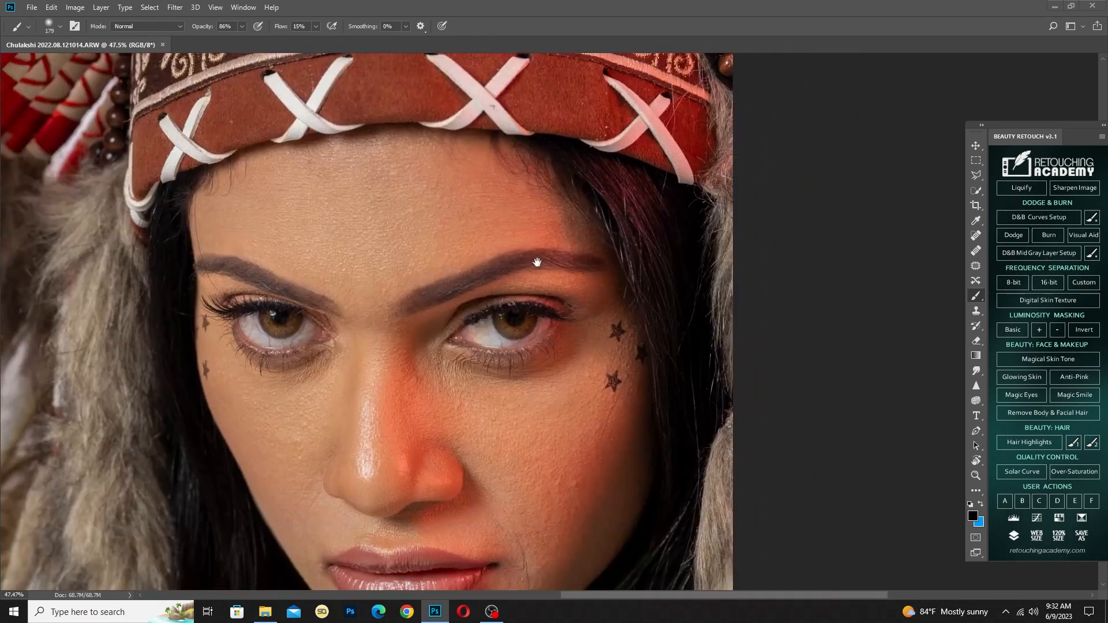
{"action": "left_click", "coordinate": [1071, 193]}
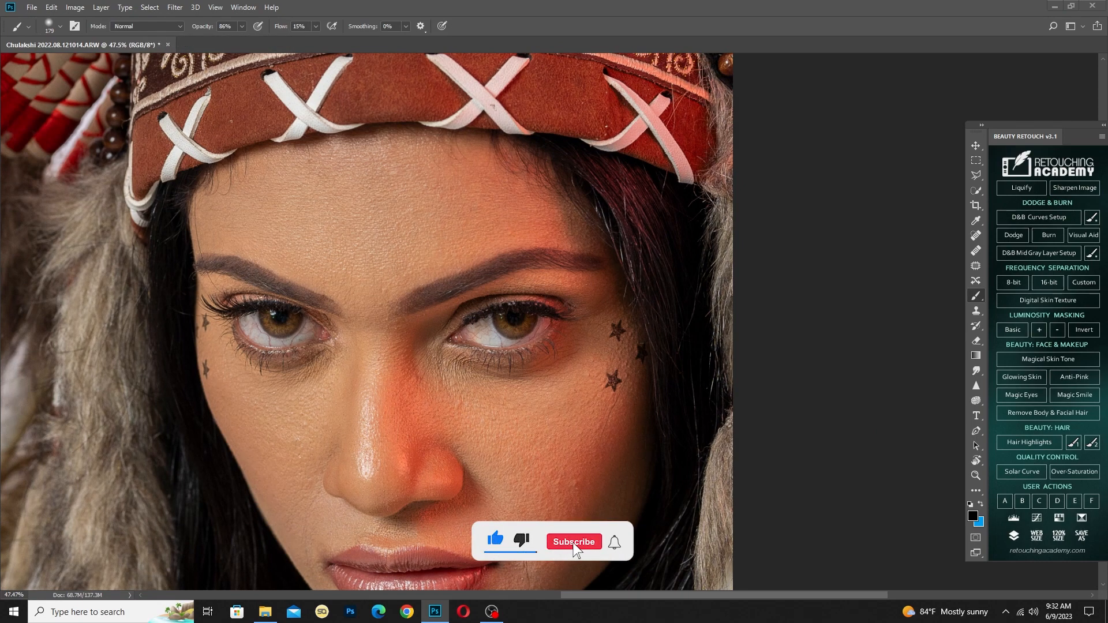
Set up 16-bit frequency separation and adjust the Gaussian Blur radius for its low-frequency layer
{"action": "left_click", "coordinate": [1039, 254]}
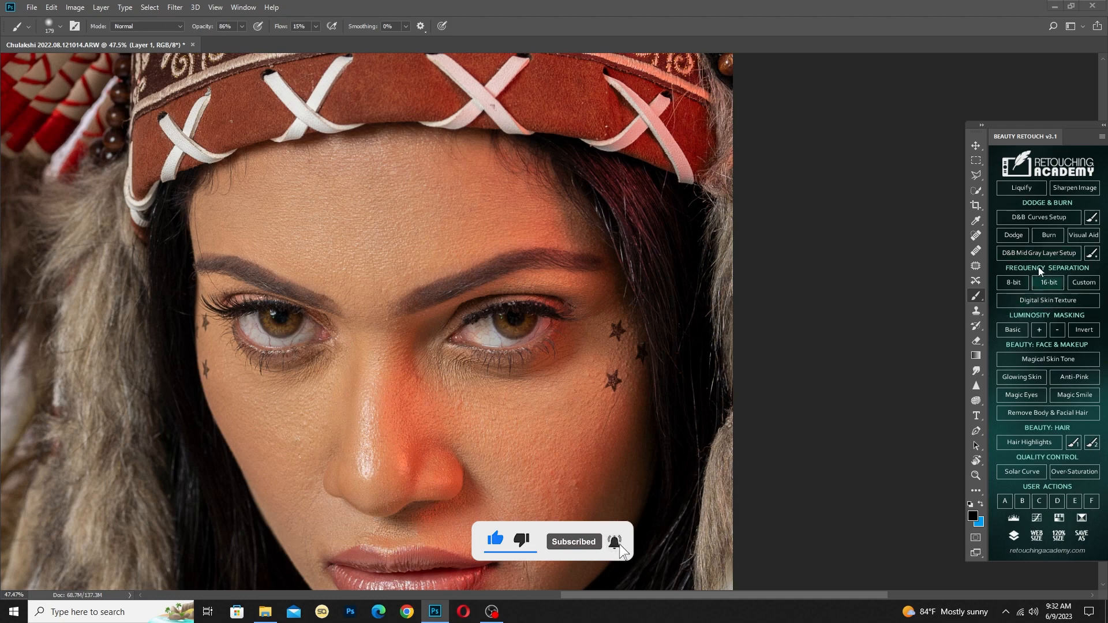
{"action": "left_click", "coordinate": [1047, 283]}
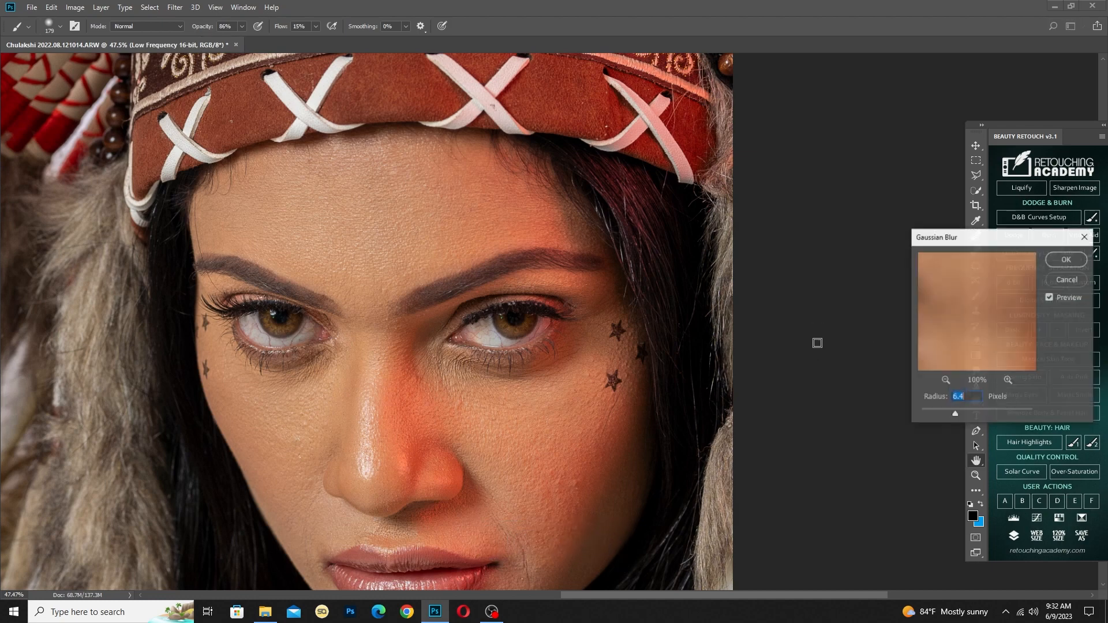
{"action": "left_click_drag", "start_coordinate": [949, 415], "coordinate": [963, 414]}
{"action": "left_click", "coordinate": [1066, 259]}
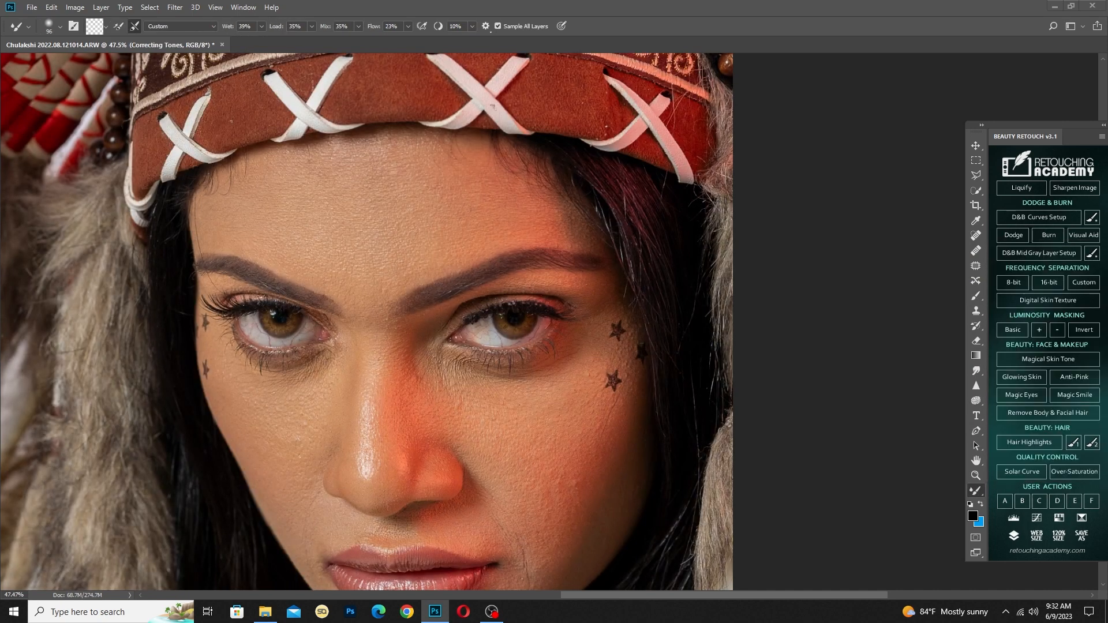
Smooth the forehead's tonal transitions with the Mixer Brush on the Correcting Tones layer
{"action": "scroll", "coordinate": [566, 306], "scroll_direction": "up", "scroll_amount": 5}
{"action": "mouse_move", "coordinate": [356, 241]}
{"action": "left_mouse_down"}
{"action": "mouse_move", "coordinate": [462, 338]}
{"action": "mouse_move", "coordinate": [510, 359]}
{"action": "left_mouse_up"}
{"action": "scroll", "coordinate": [301, 246], "scroll_direction": "down", "scroll_amount": 7}
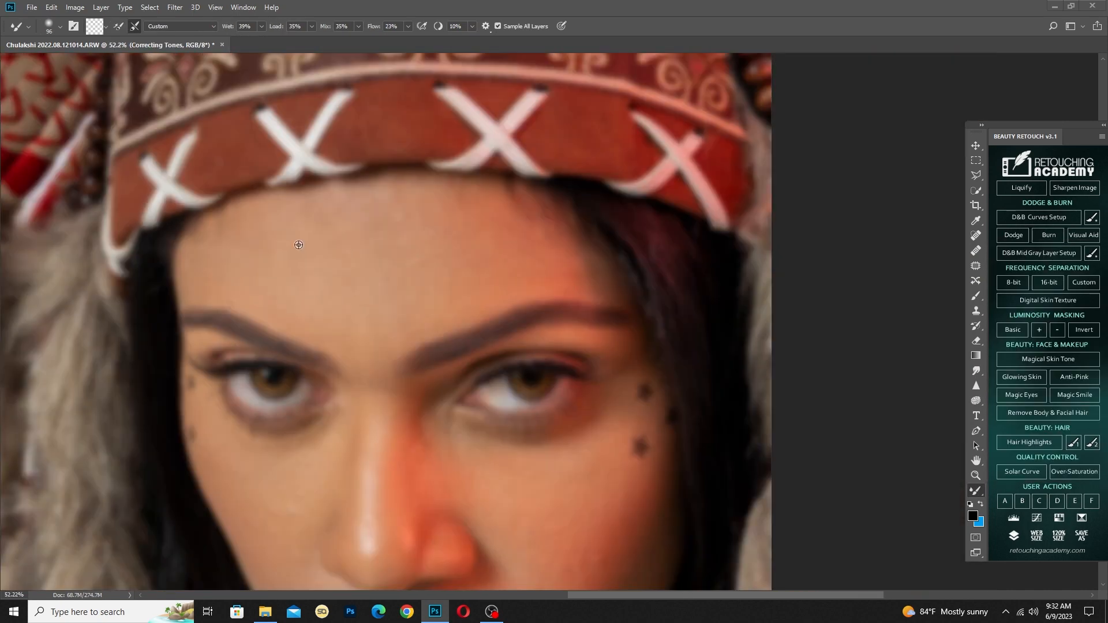
{"action": "mouse_move", "coordinate": [309, 266]}
{"action": "left_mouse_down"}
{"action": "mouse_move", "coordinate": [333, 272]}
{"action": "mouse_move", "coordinate": [324, 265]}
{"action": "left_mouse_up"}
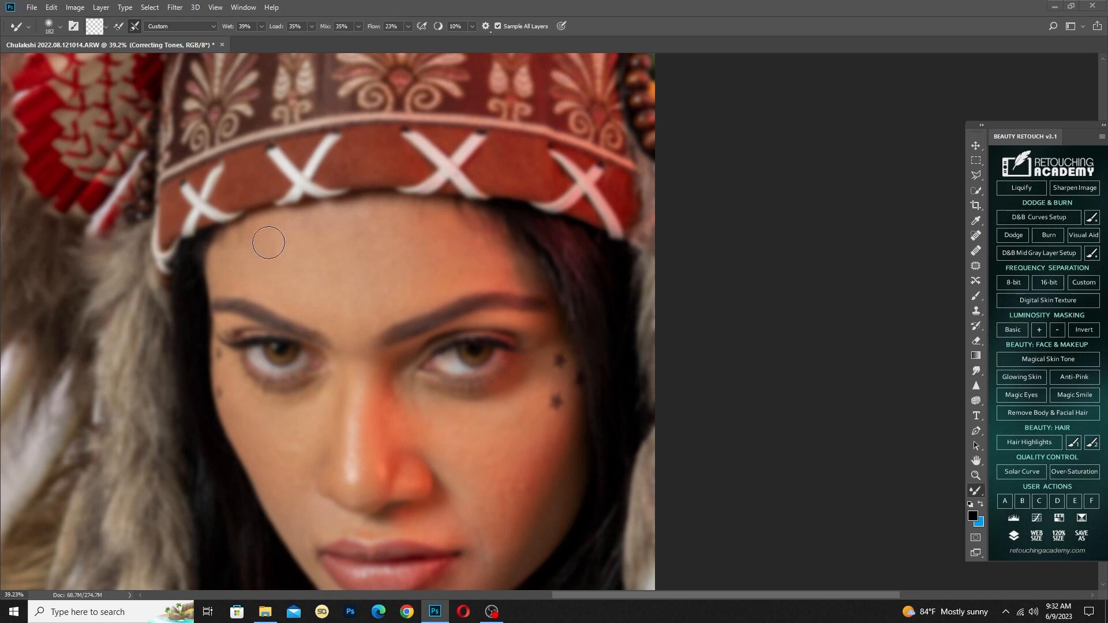
{"action": "left_click_drag", "start_coordinate": [366, 260], "coordinate": [377, 264]}
{"action": "left_click_drag", "start_coordinate": [411, 248], "coordinate": [388, 238]}
{"action": "mouse_move", "coordinate": [335, 289]}
{"action": "left_mouse_down"}
{"action": "mouse_move", "coordinate": [233, 276]}
{"action": "mouse_move", "coordinate": [289, 260]}
{"action": "mouse_move", "coordinate": [249, 245]}
{"action": "mouse_move", "coordinate": [325, 245]}
{"action": "mouse_move", "coordinate": [346, 234]}
{"action": "mouse_move", "coordinate": [296, 232]}
{"action": "mouse_move", "coordinate": [377, 237]}
{"action": "mouse_move", "coordinate": [336, 292]}
{"action": "mouse_move", "coordinate": [341, 310]}
{"action": "left_mouse_up"}
Blend the tones on the cheek below the image-left eye and along the bridge of the nose
{"action": "left_click_drag", "start_coordinate": [279, 448], "coordinate": [266, 446]}
{"action": "left_click_drag", "start_coordinate": [345, 470], "coordinate": [351, 413]}
{"action": "left_click_drag", "start_coordinate": [348, 465], "coordinate": [357, 384]}
{"action": "left_click_drag", "start_coordinate": [361, 347], "coordinate": [353, 299]}
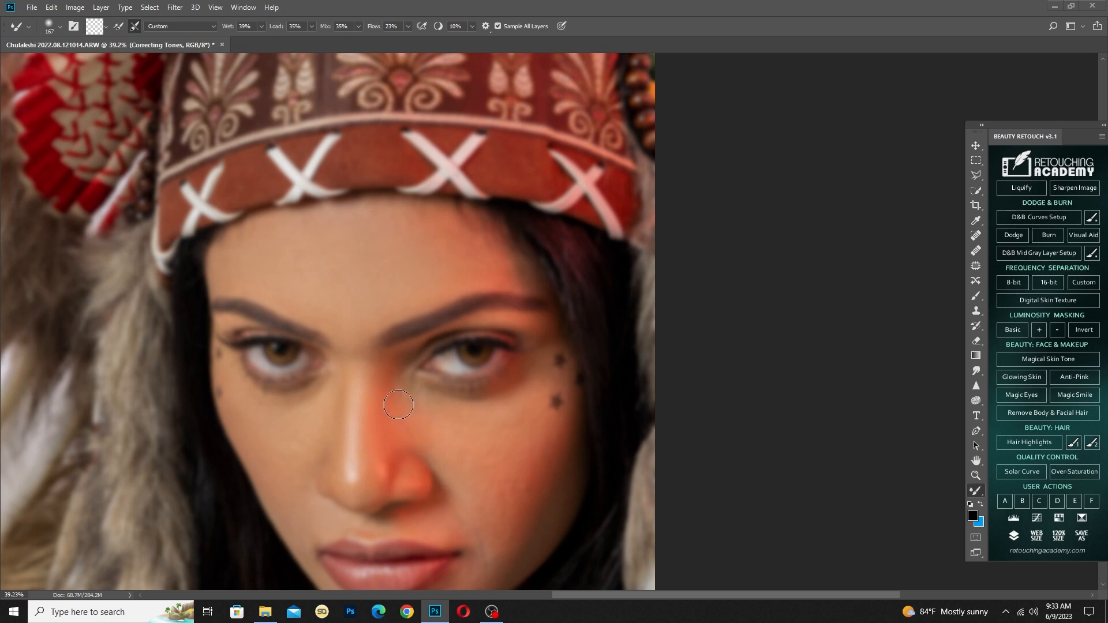
Blend the skin tones between the nose and upper lip and on the image-left cheek with a smaller Mixer Brush
{"action": "scroll", "coordinate": [436, 434], "scroll_direction": "up", "scroll_amount": 4}
{"action": "mouse_move", "coordinate": [442, 441]}
{"action": "left_mouse_down"}
{"action": "mouse_move", "coordinate": [402, 380]}
{"action": "mouse_move", "coordinate": [419, 371]}
{"action": "left_mouse_up"}
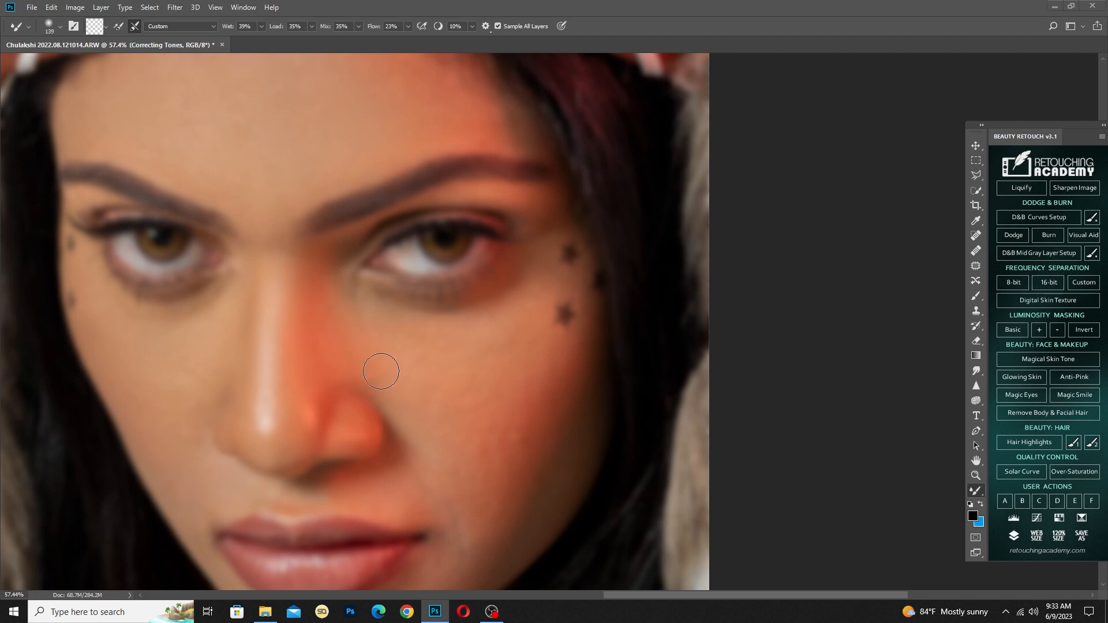
{"action": "left_click_drag", "start_coordinate": [405, 433], "coordinate": [335, 326]}
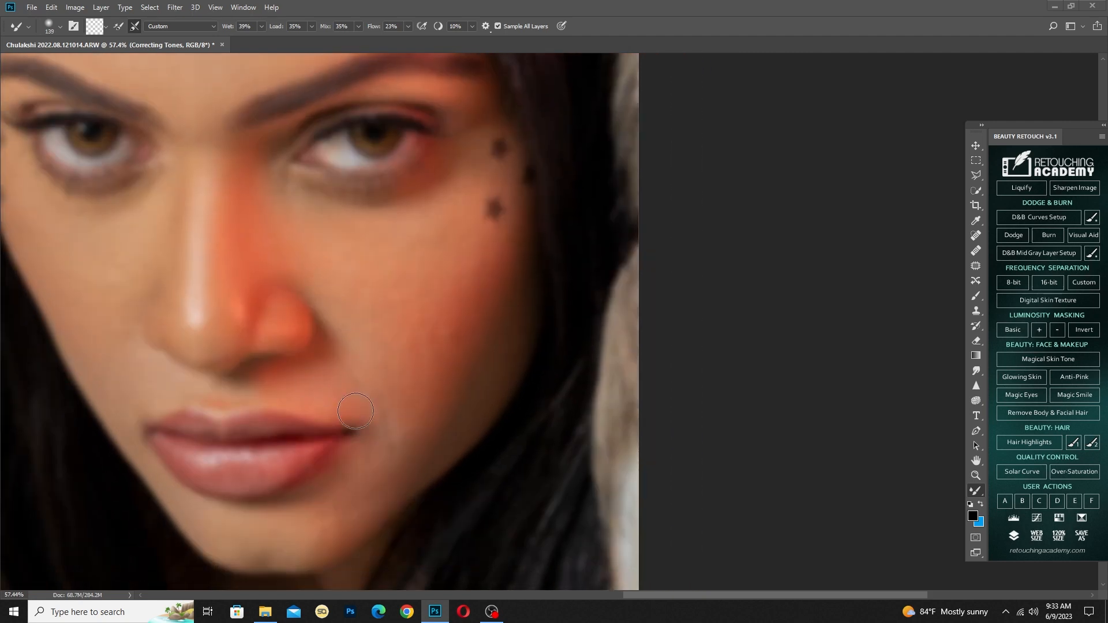
{"action": "left_click_drag", "start_coordinate": [279, 387], "coordinate": [264, 387]}
{"action": "left_click_drag", "start_coordinate": [170, 335], "coordinate": [206, 336]}
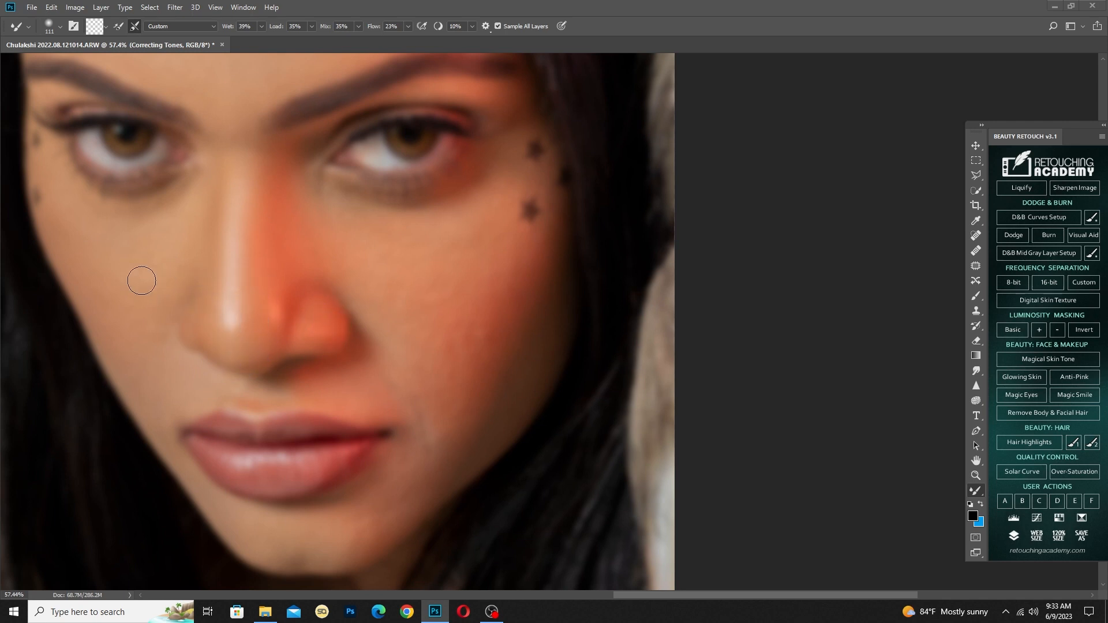
{"action": "left_click_drag", "start_coordinate": [142, 285], "coordinate": [151, 286]}
Even out the red-lit cheek from beside the nose to the shaded edge of the face
{"action": "left_click_drag", "start_coordinate": [399, 299], "coordinate": [410, 307]}
{"action": "left_click_drag", "start_coordinate": [520, 294], "coordinate": [494, 321]}
{"action": "mouse_move", "coordinate": [520, 252]}
{"action": "left_mouse_down"}
{"action": "mouse_move", "coordinate": [487, 291]}
{"action": "mouse_move", "coordinate": [500, 252]}
{"action": "mouse_move", "coordinate": [452, 292]}
{"action": "left_mouse_up"}
{"action": "left_click_drag", "start_coordinate": [546, 362], "coordinate": [541, 260]}
{"action": "left_click_drag", "start_coordinate": [446, 341], "coordinate": [439, 342]}
Smooth the tones of the chin and the shaded jawline beside the mouth, adjusting the Mixer Brush size as needed
{"action": "scroll", "coordinate": [439, 341], "scroll_direction": "up", "scroll_amount": 4}
{"action": "left_click_drag", "start_coordinate": [400, 373], "coordinate": [455, 315]}
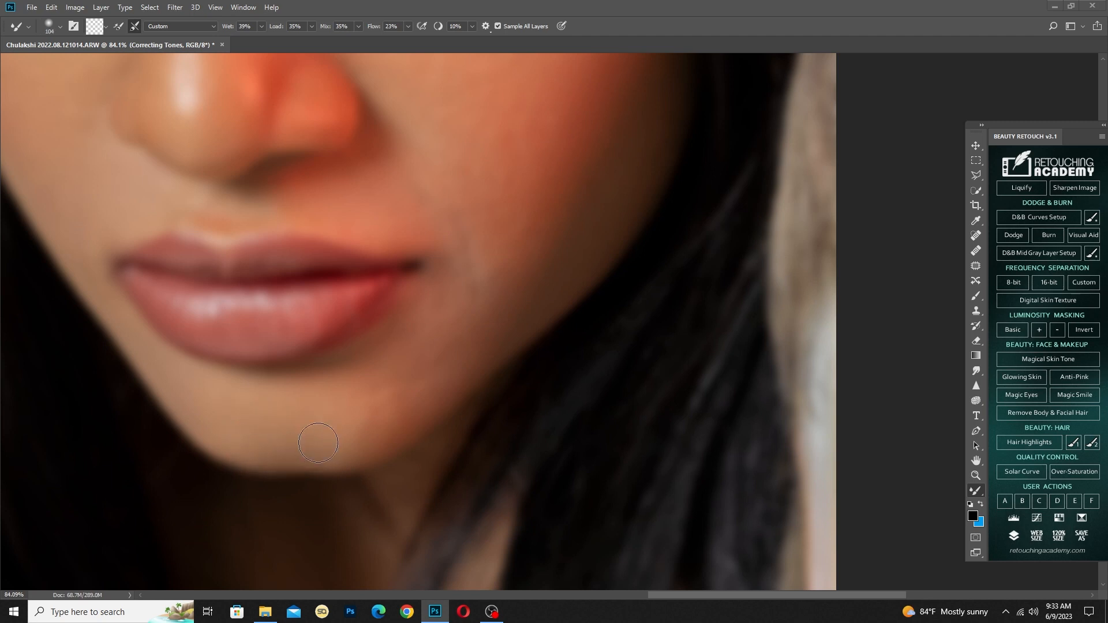
{"action": "left_click_drag", "start_coordinate": [275, 403], "coordinate": [353, 440]}
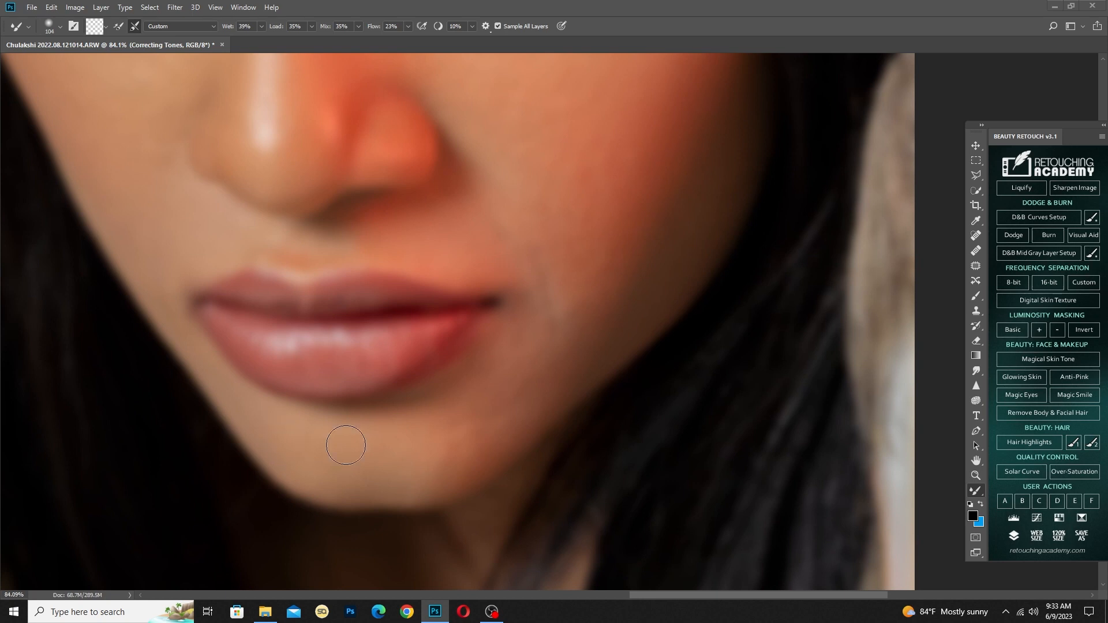
{"action": "right_click", "coordinate": [363, 453], "text": "alt"}
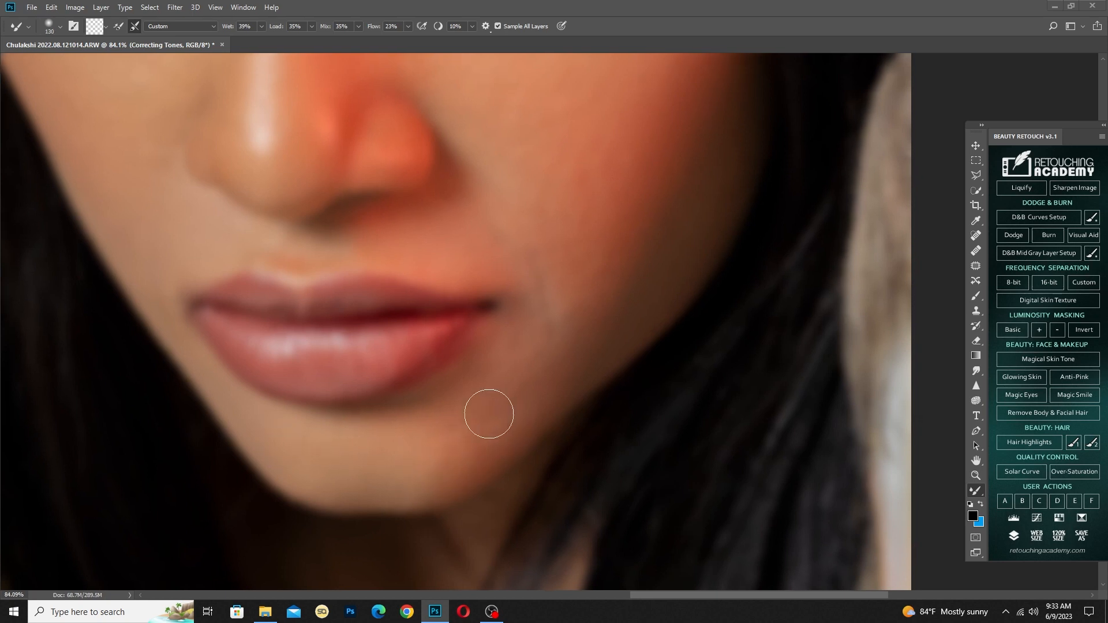
{"action": "left_click_drag", "start_coordinate": [616, 296], "coordinate": [542, 393]}
{"action": "left_click_drag", "start_coordinate": [588, 330], "coordinate": [557, 382]}
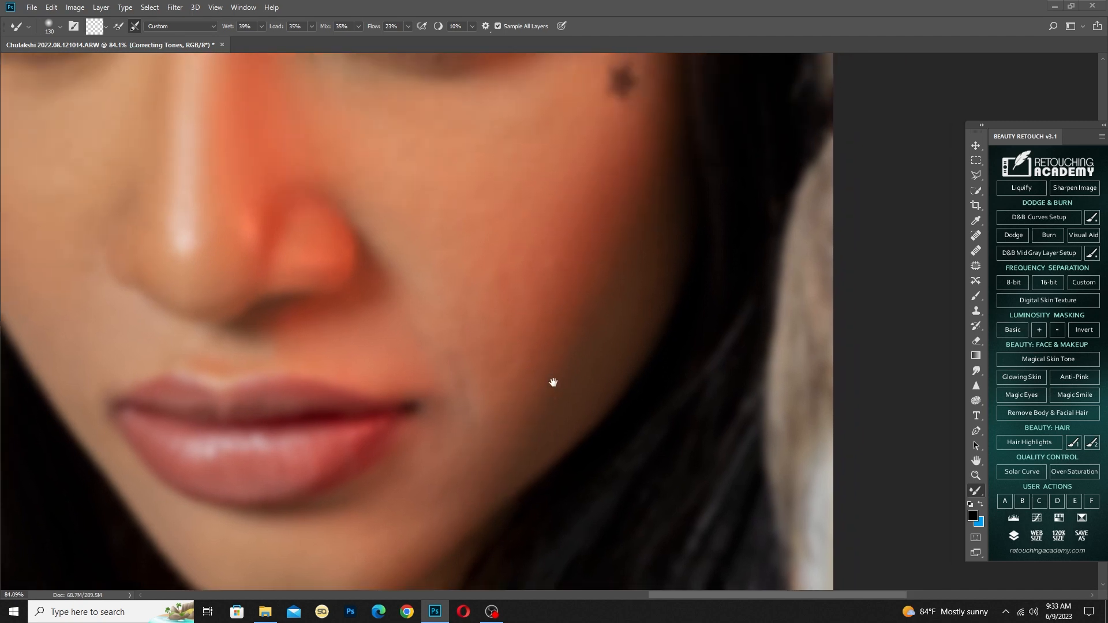
{"action": "right_click", "coordinate": [521, 388], "text": "alt"}
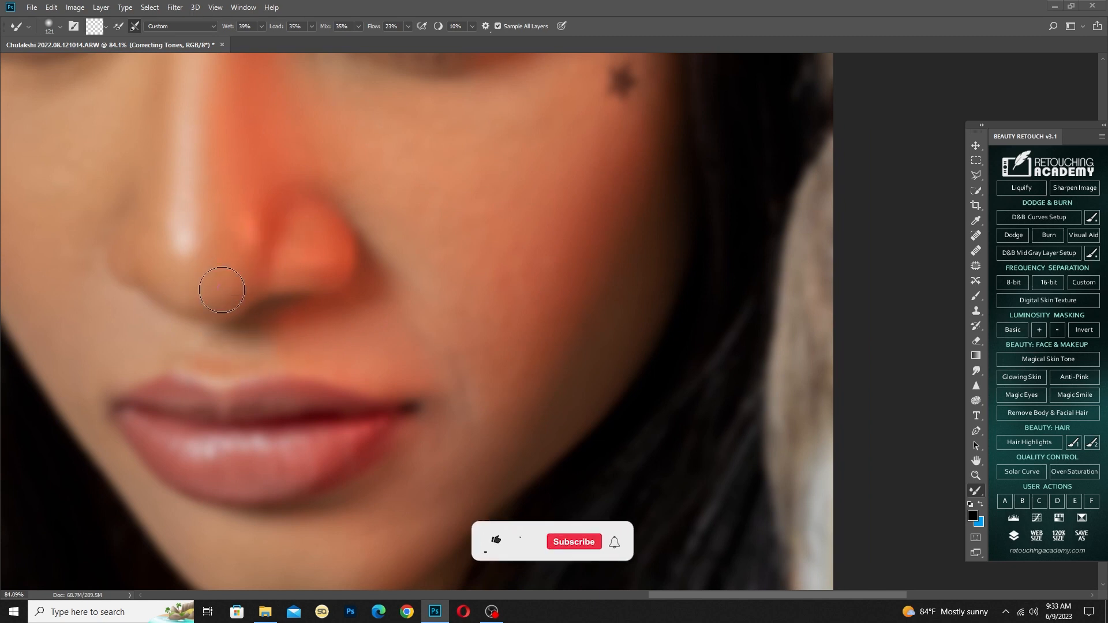
Blend the image-left cheek beside the nose and below the eye, adjusting the Mixer Brush size as needed
{"action": "left_click_drag", "start_coordinate": [200, 250], "coordinate": [255, 366]}
{"action": "key", "text": "bracketleft"}
{"action": "key", "text": "bracketleft"}
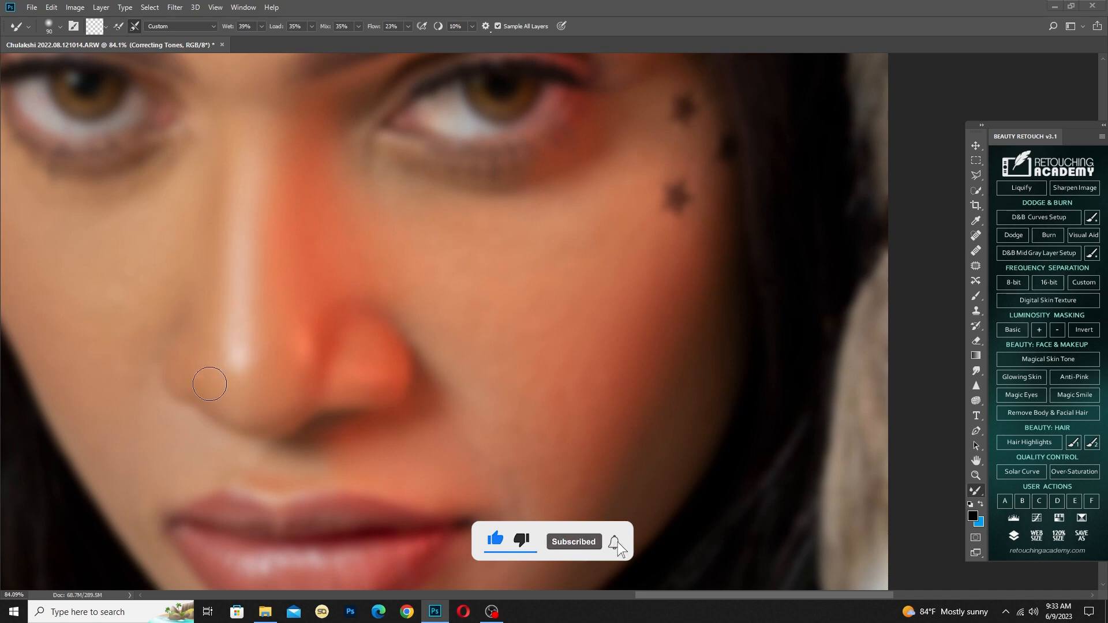
{"action": "left_click_drag", "start_coordinate": [177, 342], "coordinate": [371, 363]}
{"action": "left_click_drag", "start_coordinate": [312, 304], "coordinate": [326, 306]}
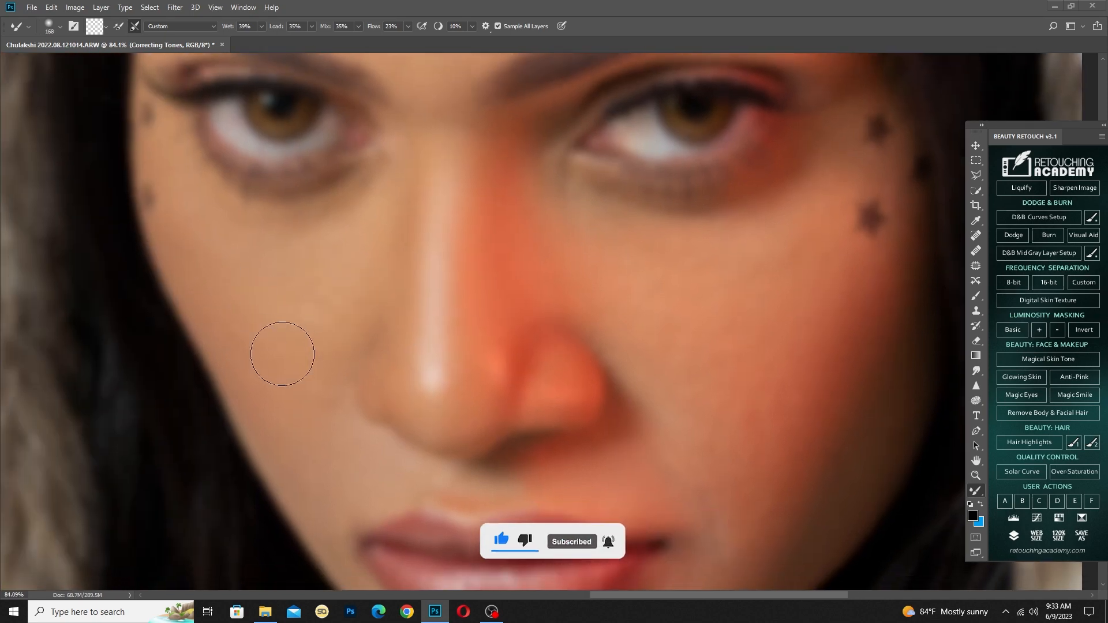
{"action": "scroll", "coordinate": [420, 321], "scroll_direction": "down", "scroll_amount": 2}
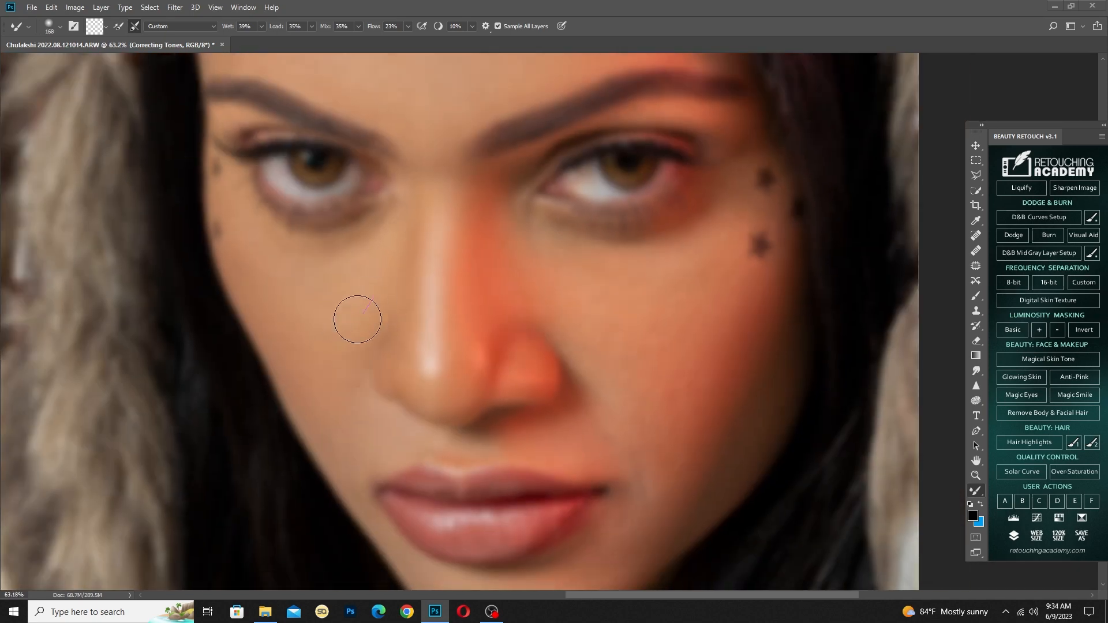
{"action": "left_click_drag", "start_coordinate": [399, 265], "coordinate": [371, 419]}
{"action": "left_click_drag", "start_coordinate": [336, 421], "coordinate": [329, 423]}
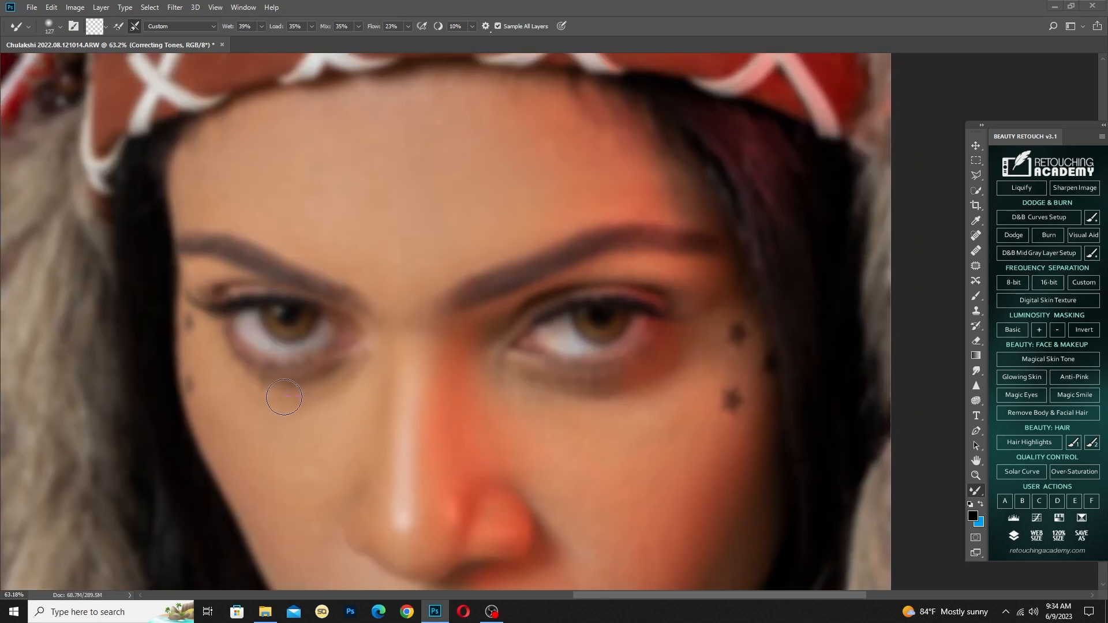
Smooth the tones beside the nose and between the eyebrow and eye on the red-lit side
{"action": "left_click_drag", "start_coordinate": [560, 393], "coordinate": [463, 418]}
{"action": "left_click_drag", "start_coordinate": [460, 420], "coordinate": [463, 420]}
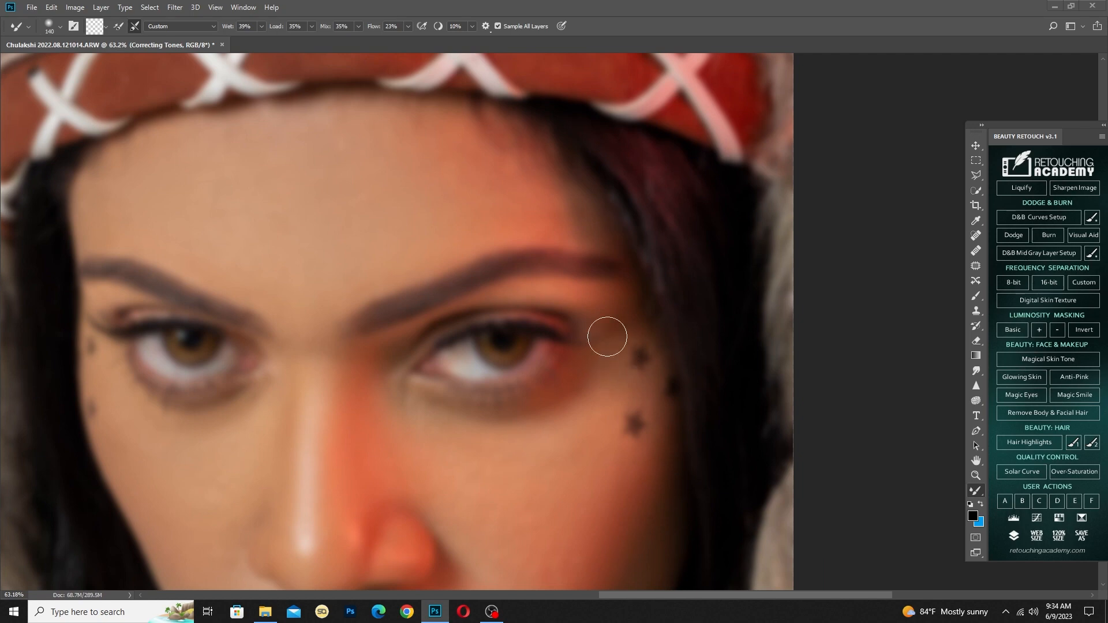
{"action": "left_click_drag", "start_coordinate": [579, 307], "coordinate": [514, 303]}
{"action": "scroll", "coordinate": [531, 297], "scroll_direction": "up", "scroll_amount": 4}
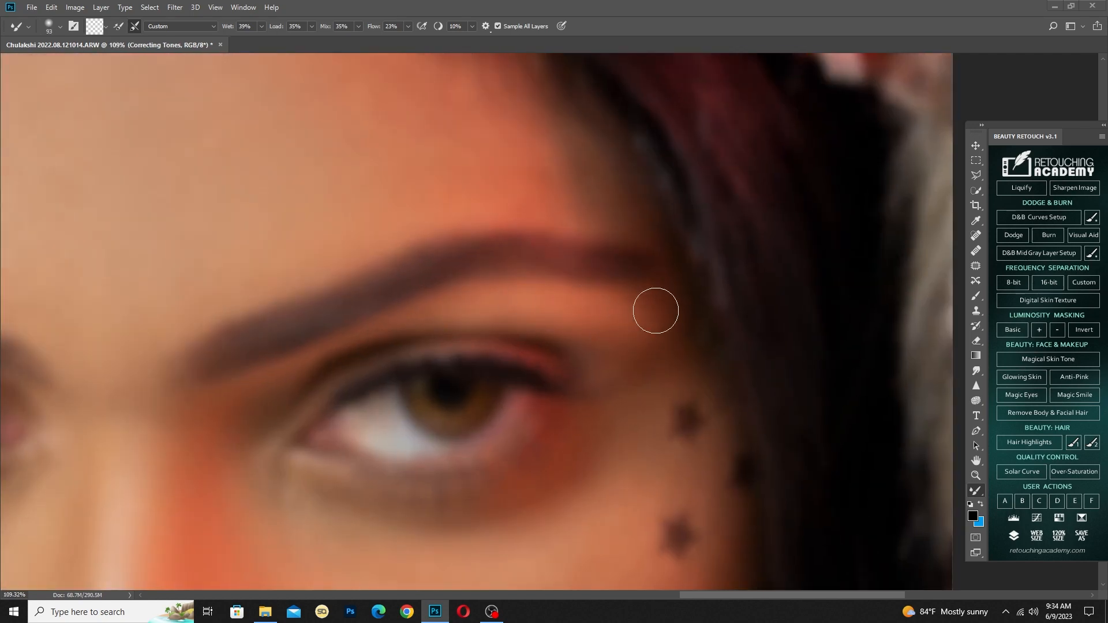
{"action": "left_click_drag", "start_coordinate": [278, 376], "coordinate": [347, 314]}
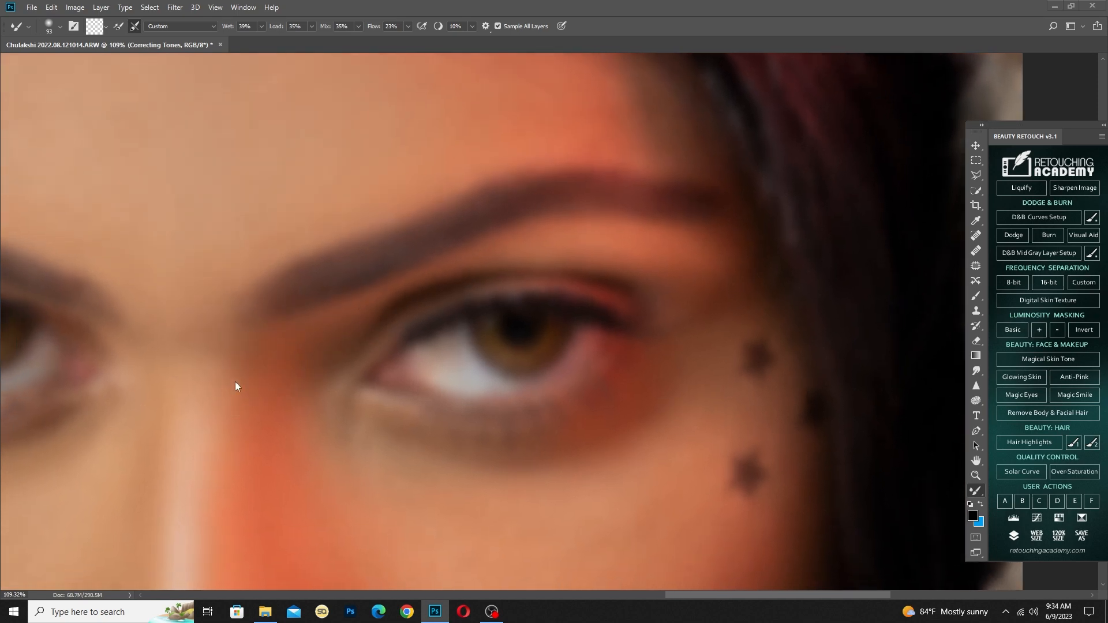
Blend the skin between the eyebrows and at the outer corner of the image-left eye
{"action": "scroll", "coordinate": [233, 319], "scroll_direction": "down", "scroll_amount": 5}
{"action": "left_click_drag", "start_coordinate": [190, 364], "coordinate": [228, 367]}
{"action": "left_click_drag", "start_coordinate": [234, 377], "coordinate": [248, 377]}
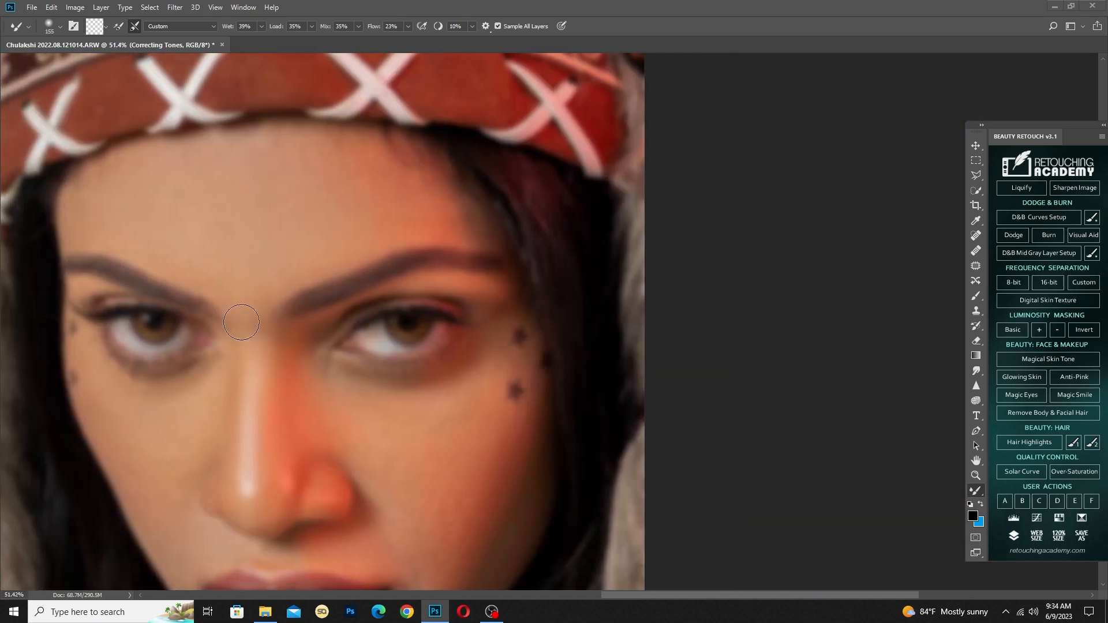
{"action": "left_click_drag", "start_coordinate": [107, 312], "coordinate": [90, 311]}
Even out the forehead's tones again with a larger Mixer Brush of 233 pixels
{"action": "scroll", "coordinate": [187, 274], "scroll_direction": "down", "scroll_amount": 2}
{"action": "left_click_drag", "start_coordinate": [178, 231], "coordinate": [219, 228]}
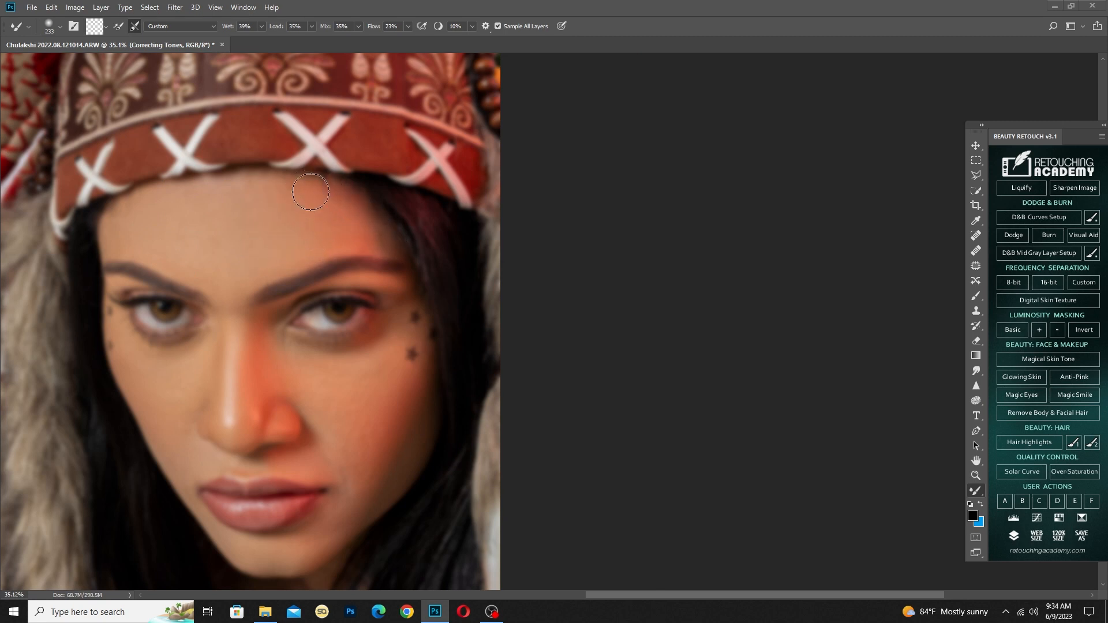
{"action": "left_click_drag", "start_coordinate": [258, 352], "coordinate": [234, 306]}
{"action": "left_click_drag", "start_coordinate": [101, 169], "coordinate": [151, 161]}
Soften the transition from the red-lit cheek into the shadow down to the jaw, and reduce the brush size
{"action": "scroll", "coordinate": [397, 385], "scroll_direction": "up", "scroll_amount": 2}
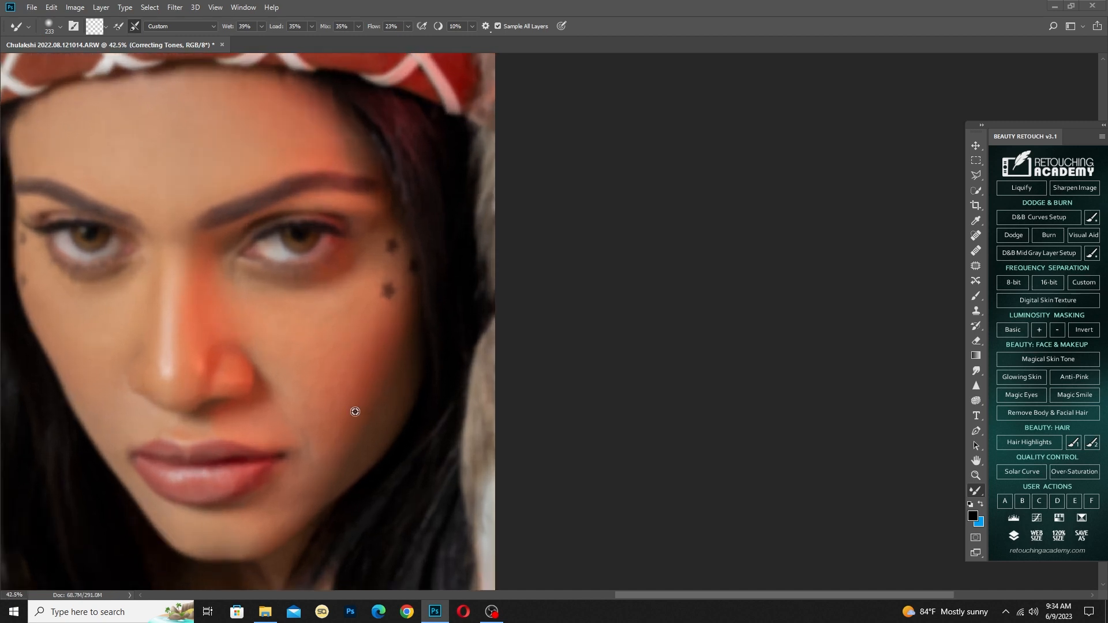
{"action": "left_click_drag", "start_coordinate": [376, 344], "coordinate": [358, 409]}
{"action": "left_click_drag", "start_coordinate": [392, 324], "coordinate": [358, 424]}
{"action": "left_click_drag", "start_coordinate": [330, 390], "coordinate": [319, 419]}
{"action": "right_click", "coordinate": [319, 419], "text": "alt"}
Smooth the tones and highlights of the upper and lower lips with a small Mixer Brush
{"action": "left_click_drag", "start_coordinate": [275, 477], "coordinate": [276, 297]}
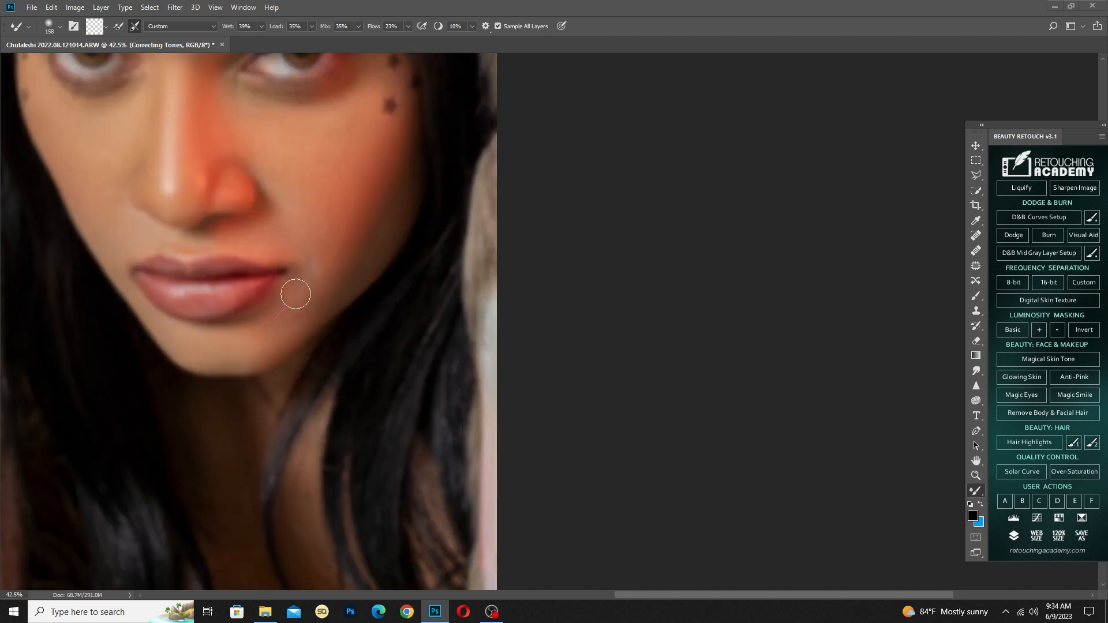
{"action": "scroll", "coordinate": [202, 298], "scroll_direction": "up", "scroll_amount": 9}
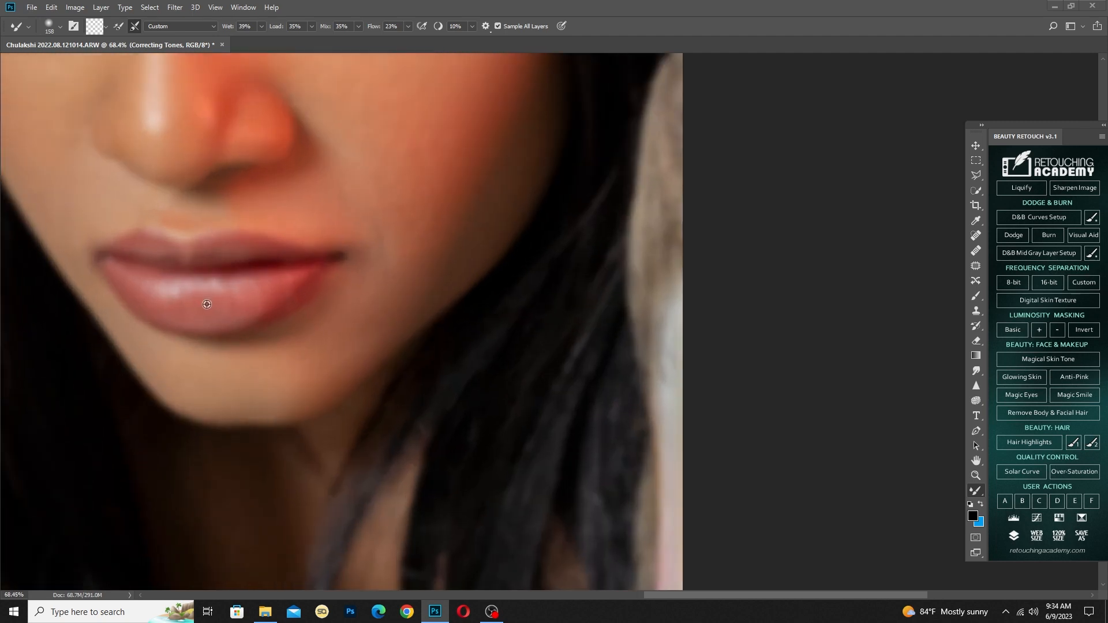
{"action": "left_click_drag", "start_coordinate": [192, 306], "coordinate": [297, 341]}
{"action": "left_click_drag", "start_coordinate": [251, 326], "coordinate": [235, 324]}
{"action": "left_click_drag", "start_coordinate": [235, 325], "coordinate": [220, 323]}
{"action": "left_click_drag", "start_coordinate": [220, 323], "coordinate": [227, 322]}
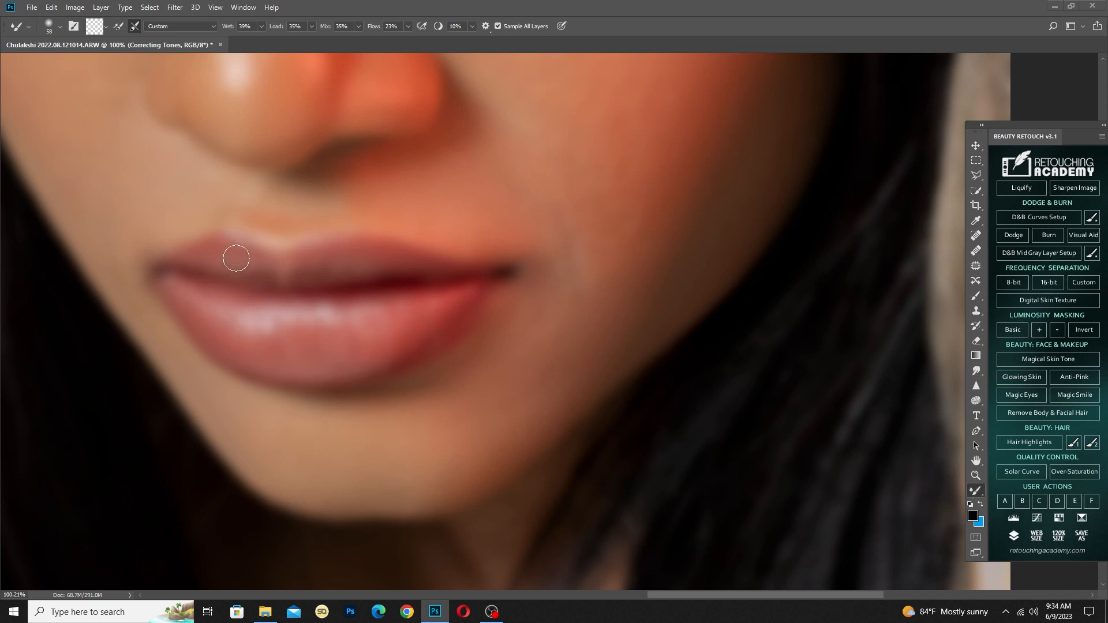
{"action": "mouse_move", "coordinate": [330, 259]}
{"action": "left_mouse_down"}
{"action": "mouse_move", "coordinate": [379, 255]}
{"action": "mouse_move", "coordinate": [445, 275]}
{"action": "left_mouse_up"}
{"action": "left_click_drag", "start_coordinate": [322, 378], "coordinate": [312, 375]}
{"action": "scroll", "coordinate": [307, 288], "scroll_direction": "down", "scroll_amount": 3}
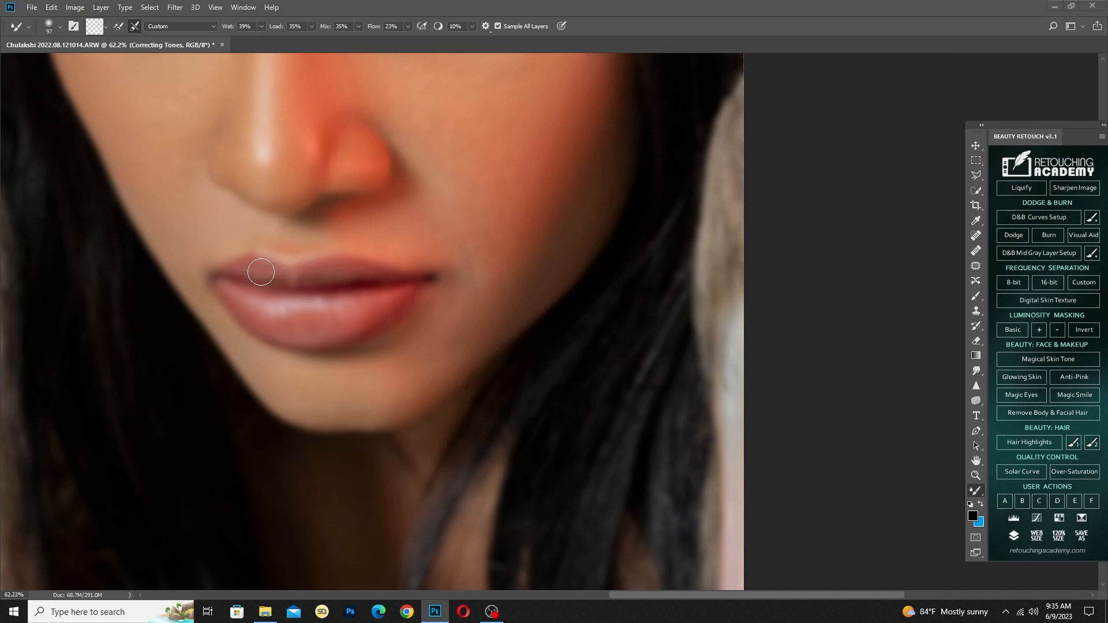
Enlarge the Mixer Brush to 256 pixels and blend the skin tones on the neck below the chin
{"action": "scroll", "coordinate": [291, 223], "scroll_direction": "down", "scroll_amount": 6}
{"action": "left_click_drag", "start_coordinate": [298, 176], "coordinate": [332, 426]}
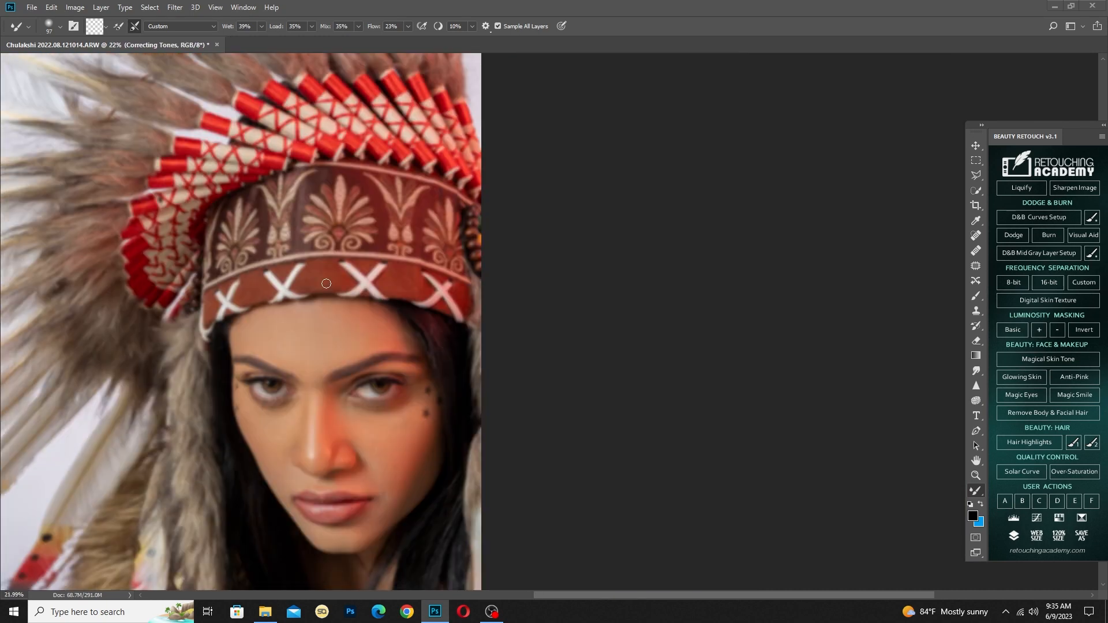
{"action": "scroll", "coordinate": [324, 283], "scroll_direction": "down", "scroll_amount": 2}
{"action": "scroll", "coordinate": [670, 502], "scroll_direction": "up", "scroll_amount": 4}
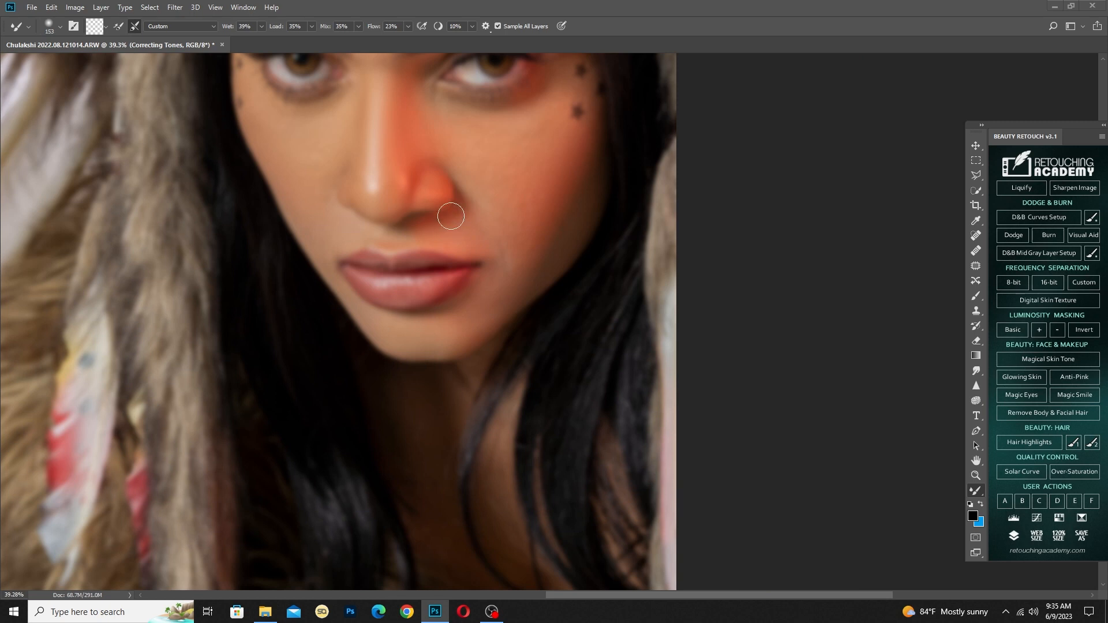
{"action": "scroll", "coordinate": [425, 247], "scroll_direction": "down", "scroll_amount": 1}
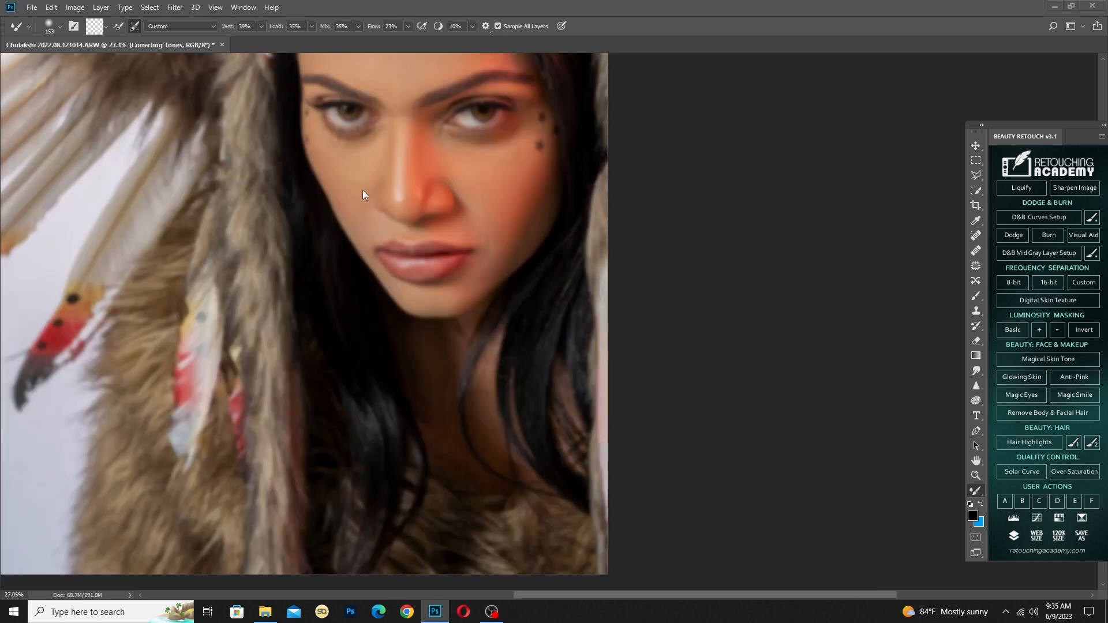
{"action": "left_click_drag", "start_coordinate": [432, 346], "coordinate": [447, 347]}
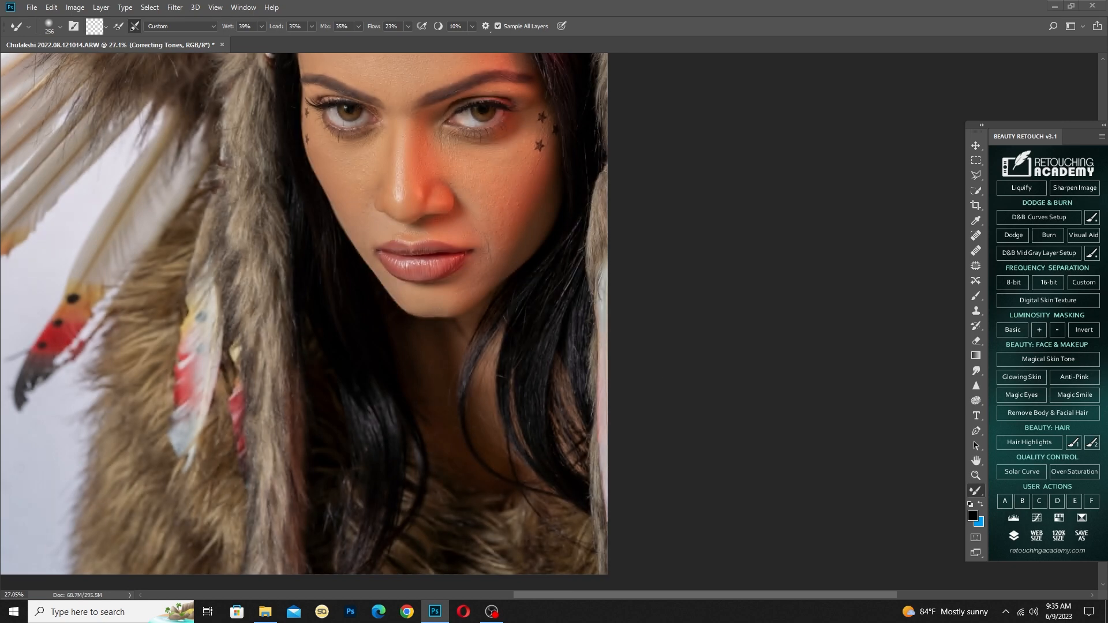
Smooth the skin beside the nose and under the image-right eye with a Mixer Brush of 109 pixels
{"action": "left_click_drag", "start_coordinate": [637, 264], "coordinate": [639, 431]}
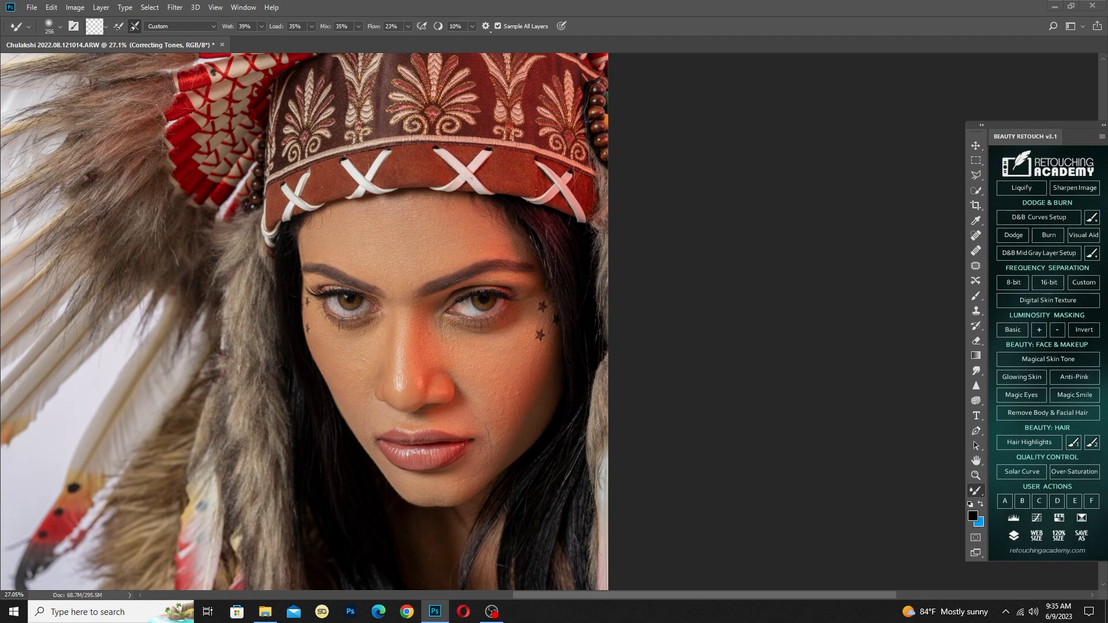
{"action": "scroll", "coordinate": [536, 336], "scroll_direction": "up", "scroll_amount": 9}
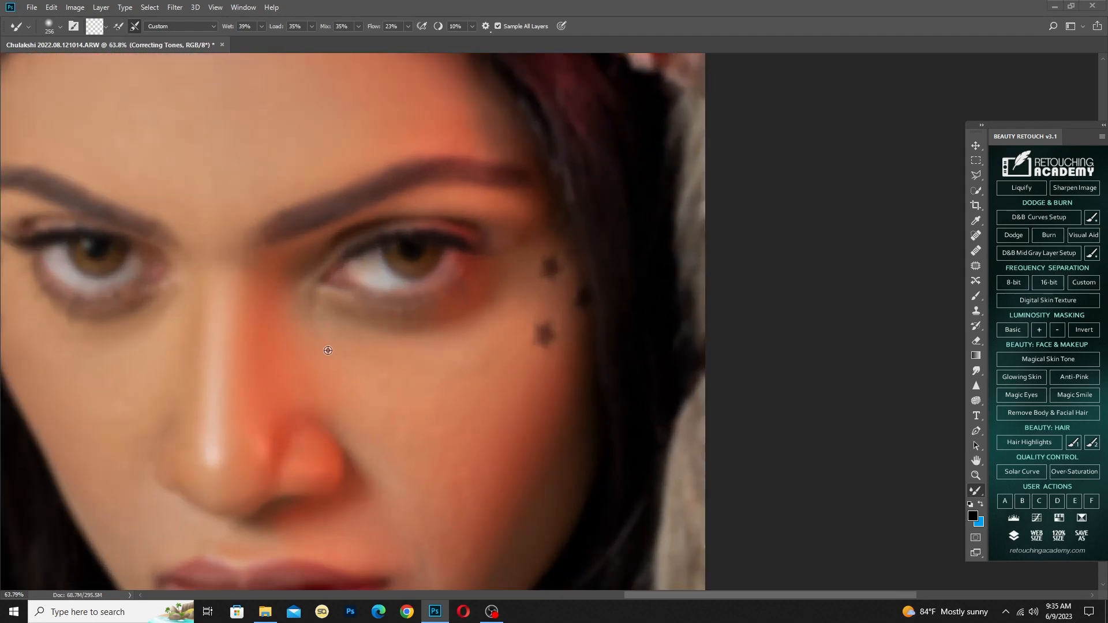
{"action": "left_click_drag", "start_coordinate": [327, 348], "coordinate": [306, 345]}
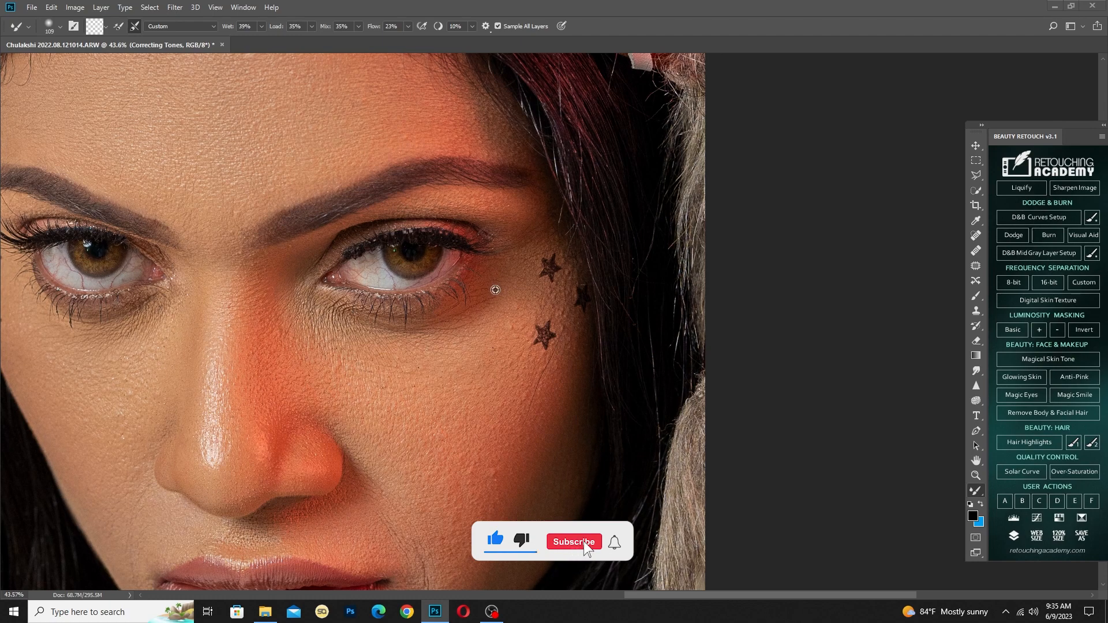
Select the frequency separation layers and merge them into a single layer
{"action": "key", "text": "ctrl+0"}
{"action": "key", "text": "alt+]"}
{"action": "key", "text": "alt+shift+["}
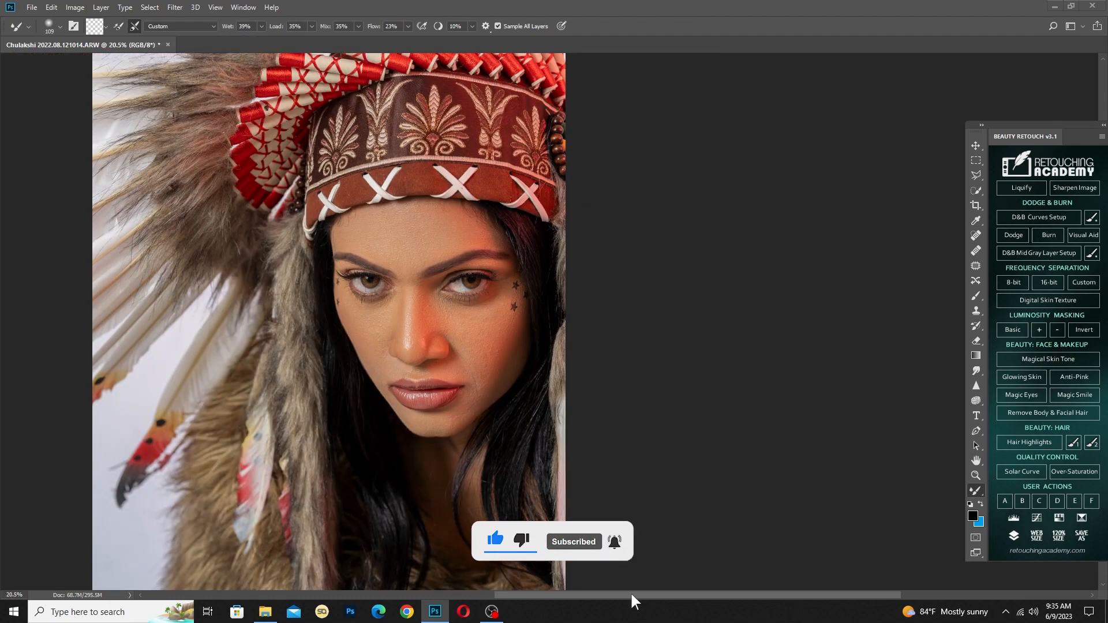
{"action": "key", "text": "ctrl+e"}
Clean up the stray hairs along the lower edge of the image-right eyebrow with a Clone Stamp of about 23 pixels
{"action": "scroll", "coordinate": [513, 237], "scroll_direction": "up", "scroll_amount": 12}
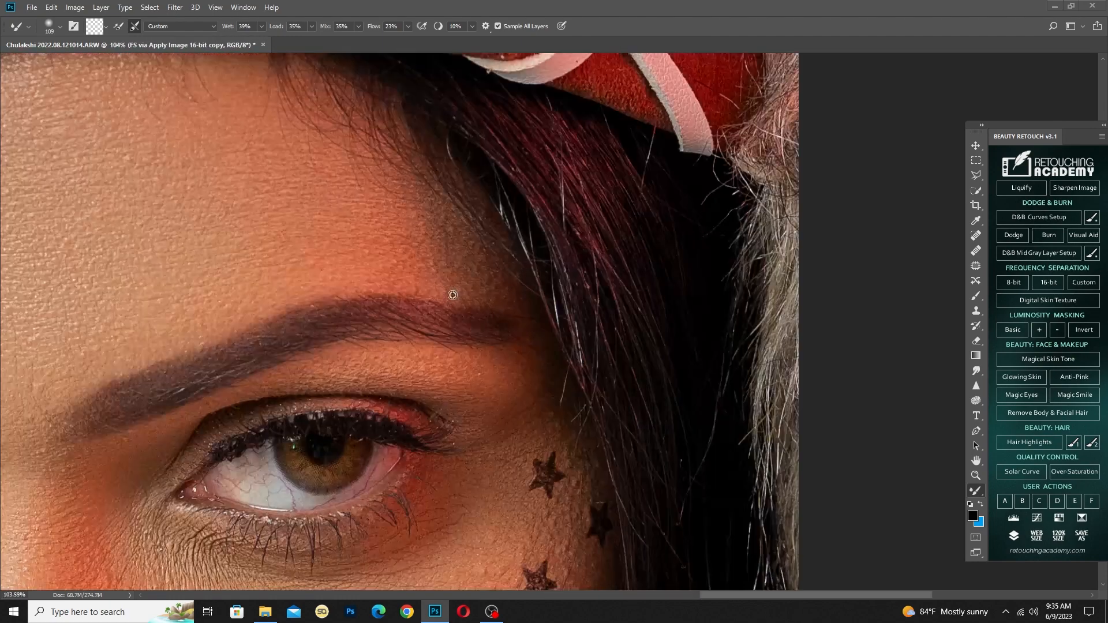
{"action": "key", "text": "s"}
{"action": "scroll", "coordinate": [419, 376], "scroll_direction": "up", "scroll_amount": 4}
{"action": "left_click_drag", "start_coordinate": [445, 370], "coordinate": [457, 363]}
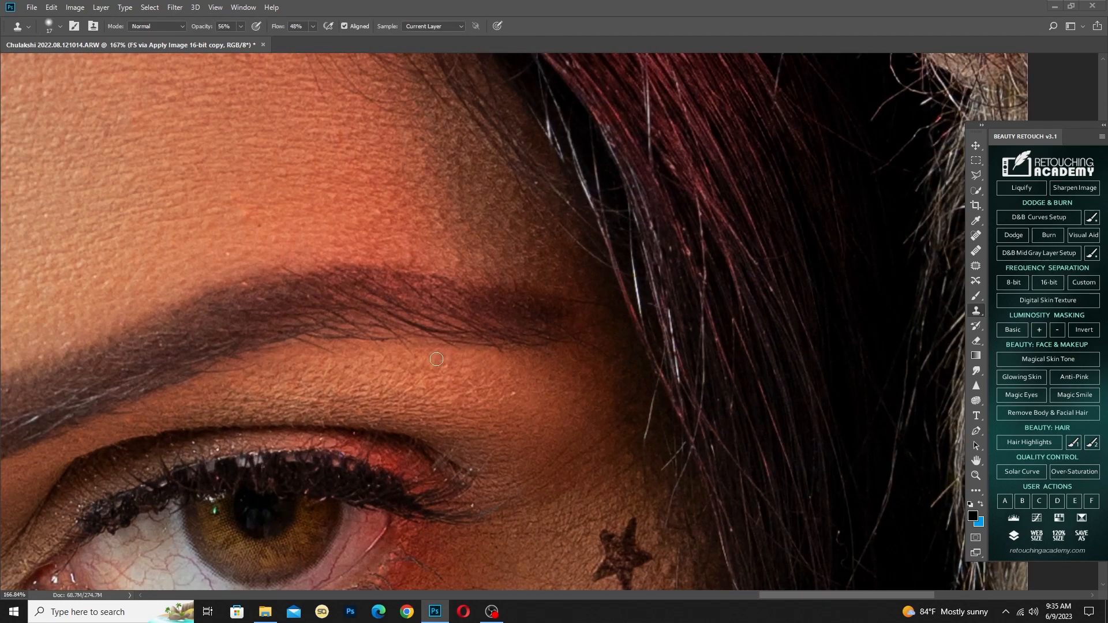
{"action": "scroll", "coordinate": [423, 359], "scroll_direction": "left", "scroll_amount": 1}
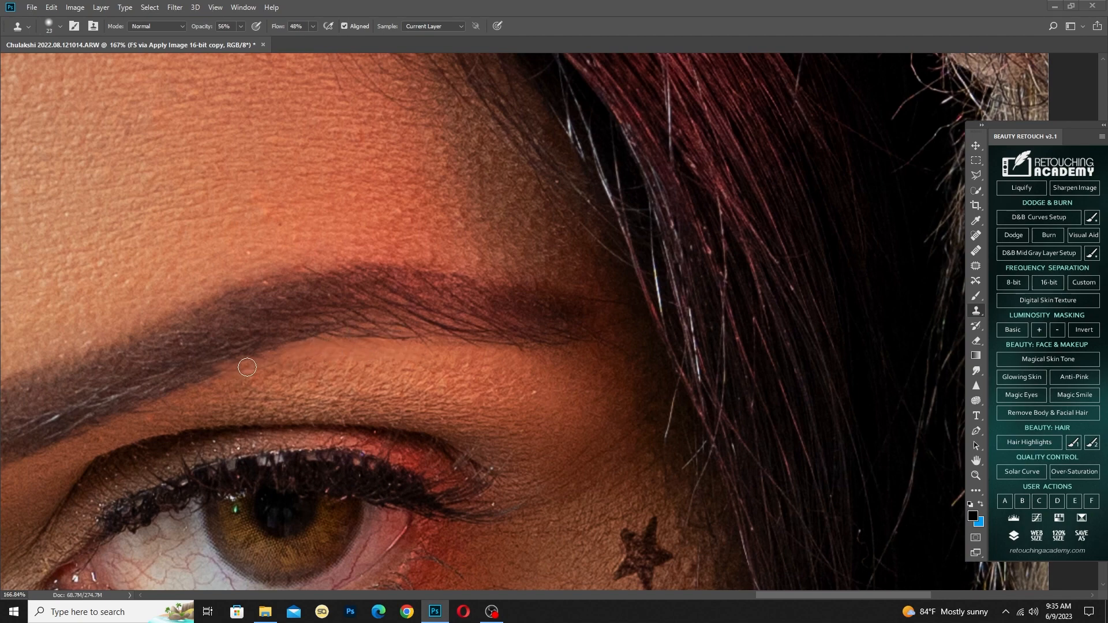
{"action": "scroll", "coordinate": [280, 366], "scroll_direction": "down", "scroll_amount": 4}
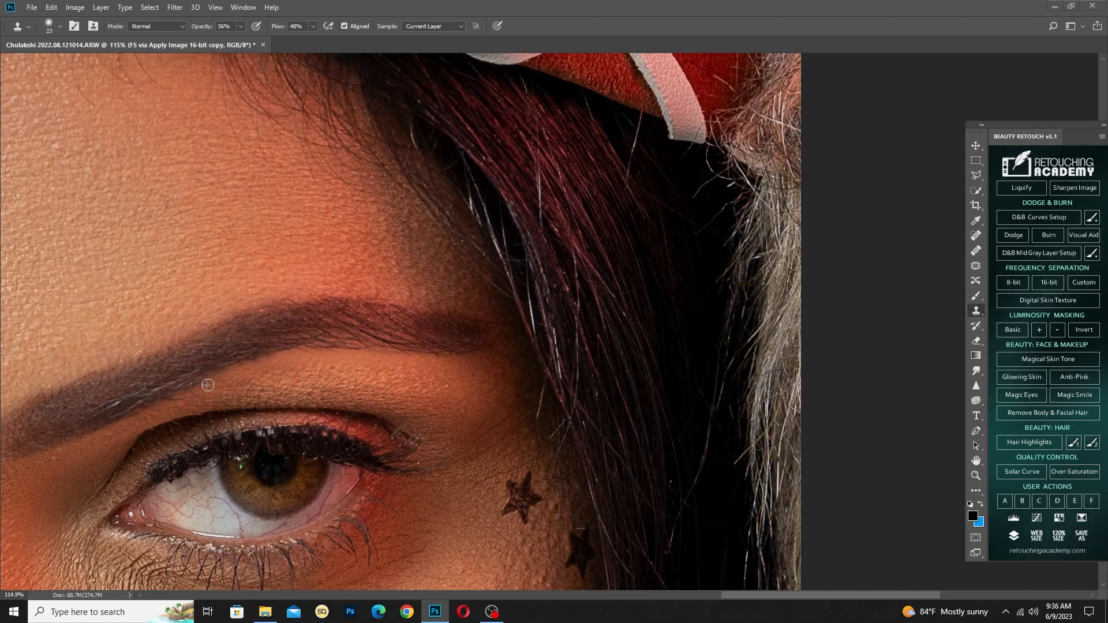
{"action": "scroll", "coordinate": [208, 385], "scroll_direction": "down", "scroll_amount": 4}
{"action": "scroll", "coordinate": [291, 371], "scroll_direction": "up", "scroll_amount": 3}
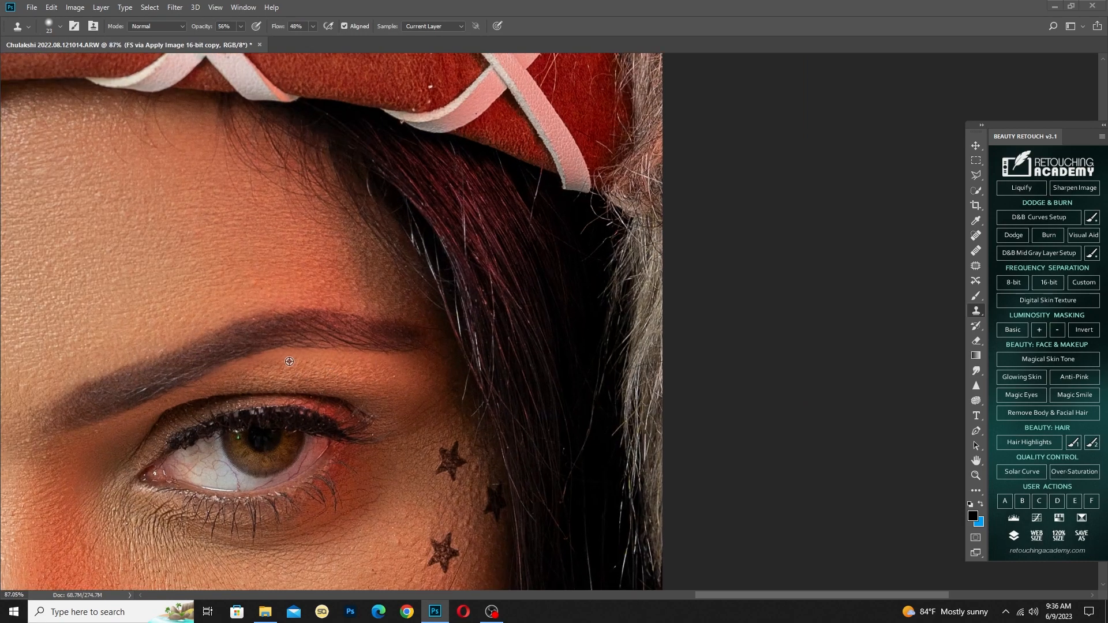
{"action": "scroll", "coordinate": [390, 355], "scroll_direction": "down", "scroll_amount": 5}
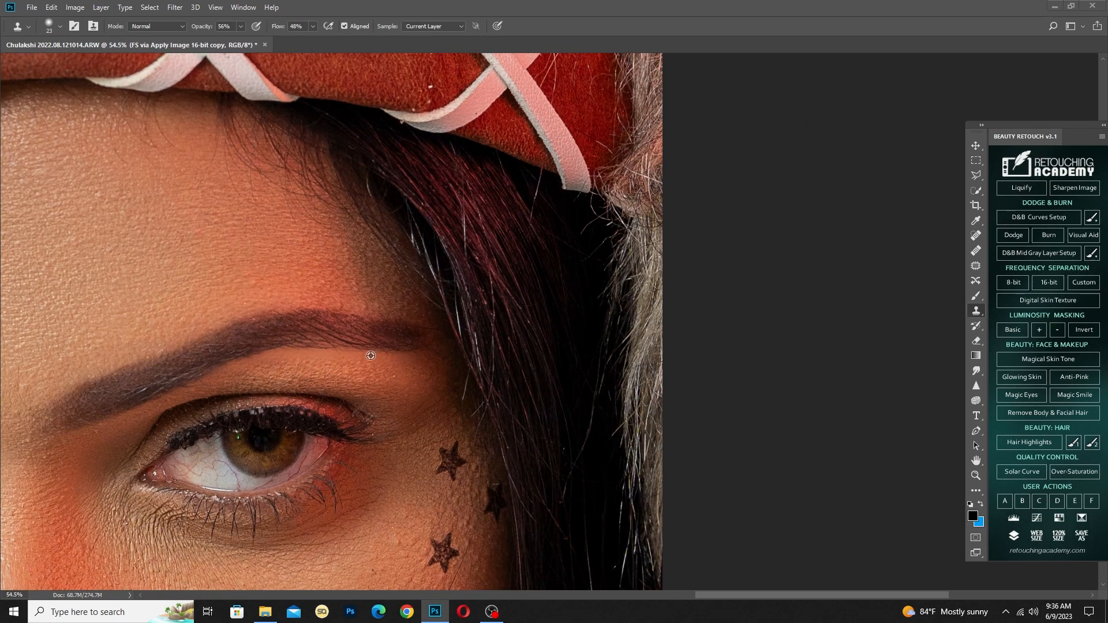
{"action": "scroll", "coordinate": [368, 367], "scroll_direction": "up", "scroll_amount": 1}
{"action": "scroll", "coordinate": [369, 368], "scroll_direction": "down", "scroll_amount": 3}
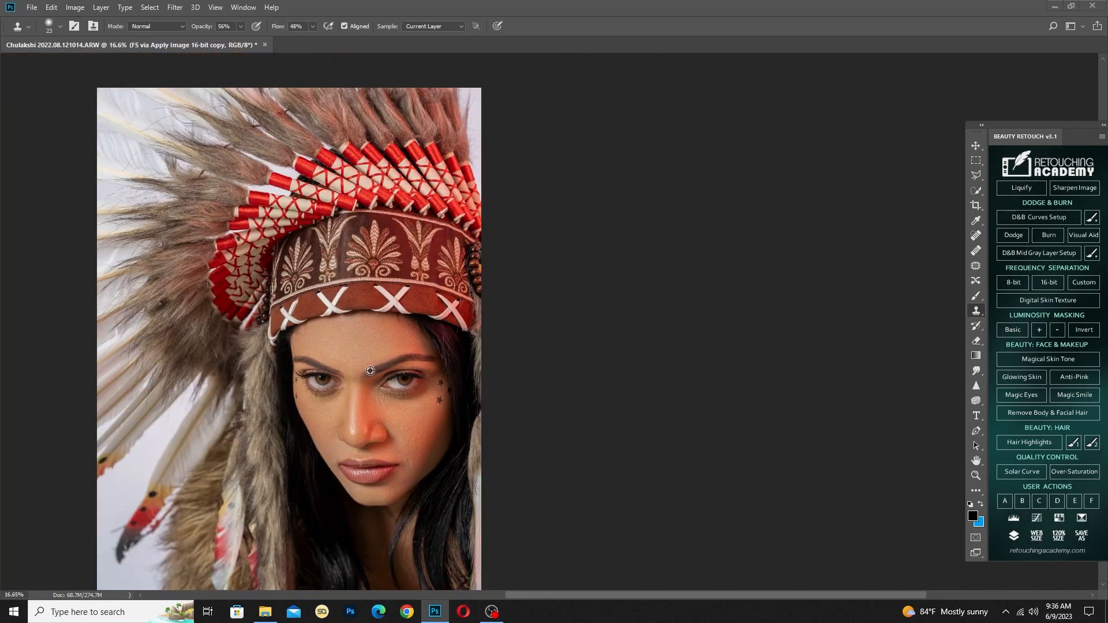
Remove the lower end of the long stray hair above the image-left eyelid with a small Spot Healing Brush
{"action": "scroll", "coordinate": [294, 360], "scroll_direction": "up", "scroll_amount": 2}
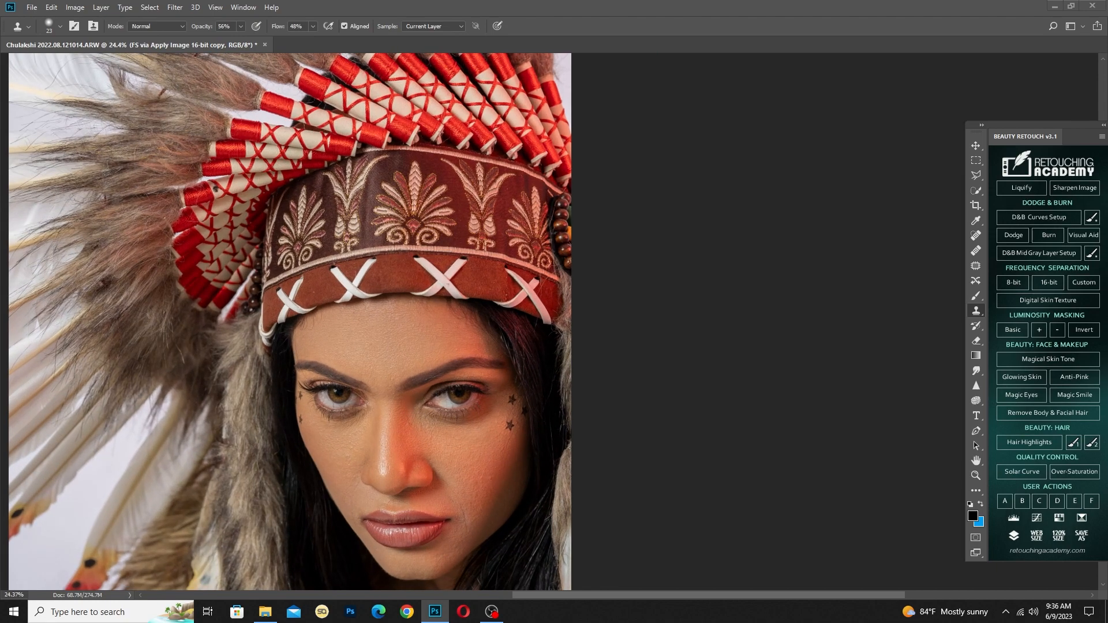
{"action": "scroll", "coordinate": [522, 313], "scroll_direction": "up", "scroll_amount": 8}
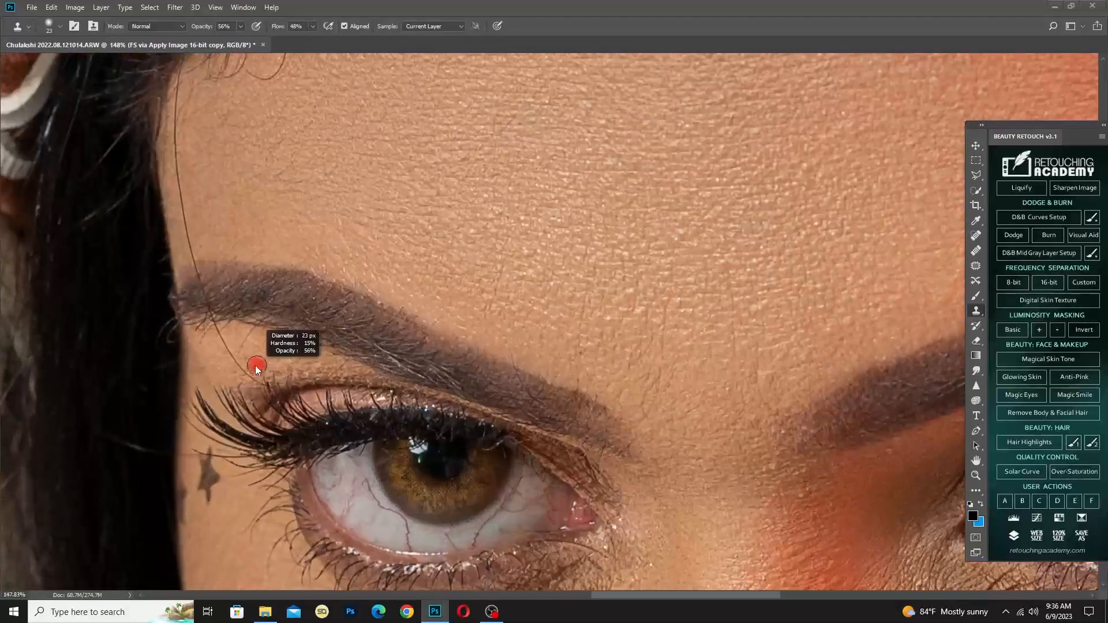
{"action": "scroll", "coordinate": [258, 368], "scroll_direction": "up", "scroll_amount": 3}
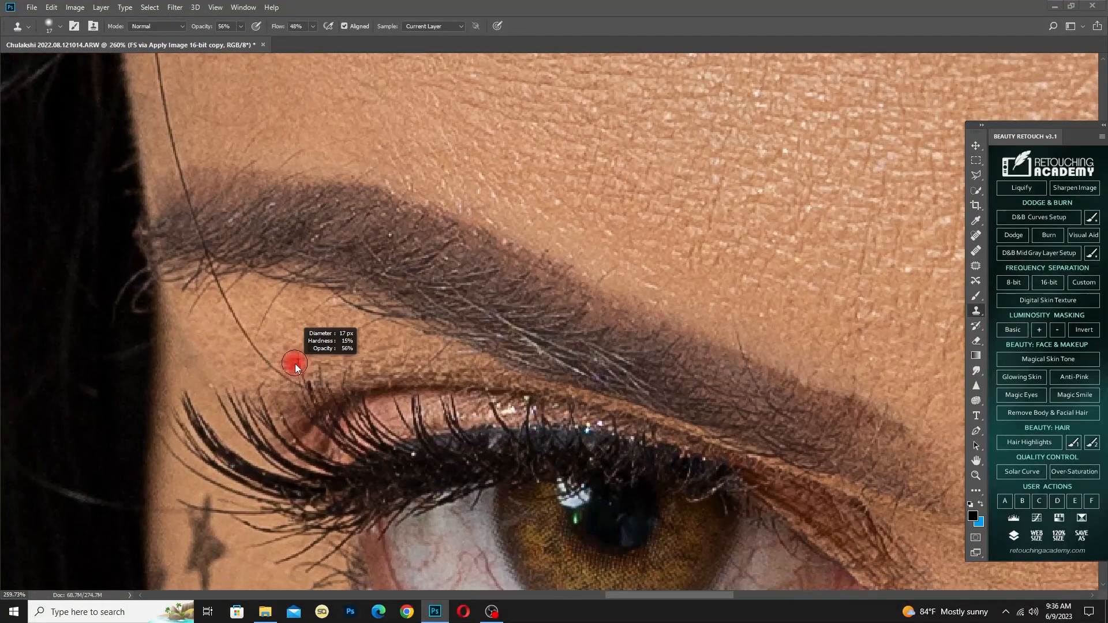
{"action": "key", "text": "j"}
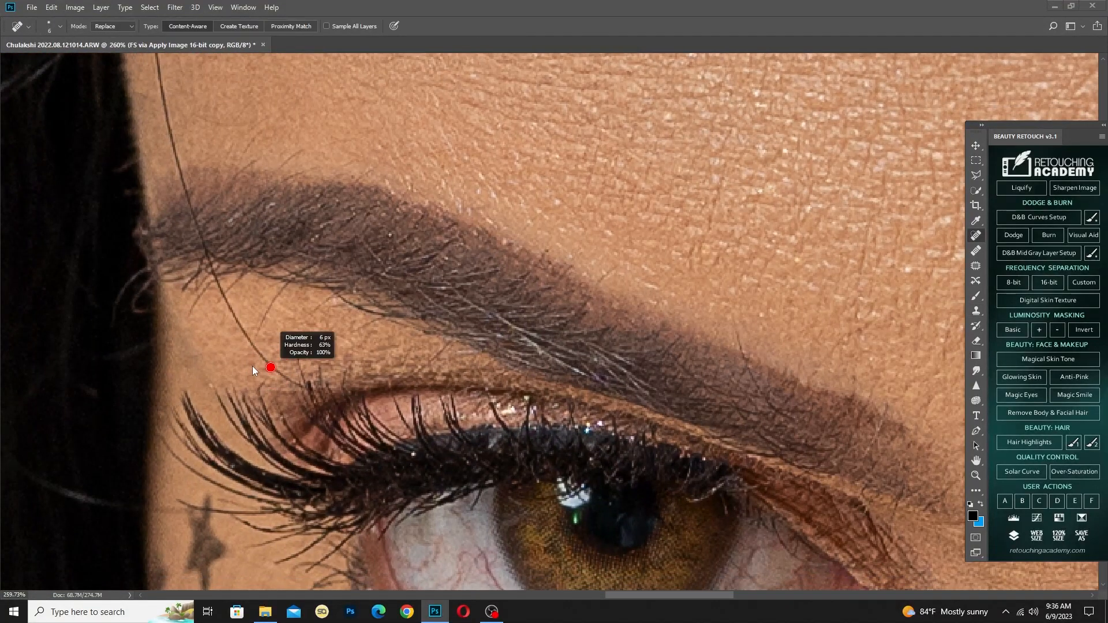
{"action": "left_click_drag", "start_coordinate": [232, 304], "coordinate": [294, 383]}
{"action": "left_click_drag", "start_coordinate": [251, 295], "coordinate": [274, 364]}
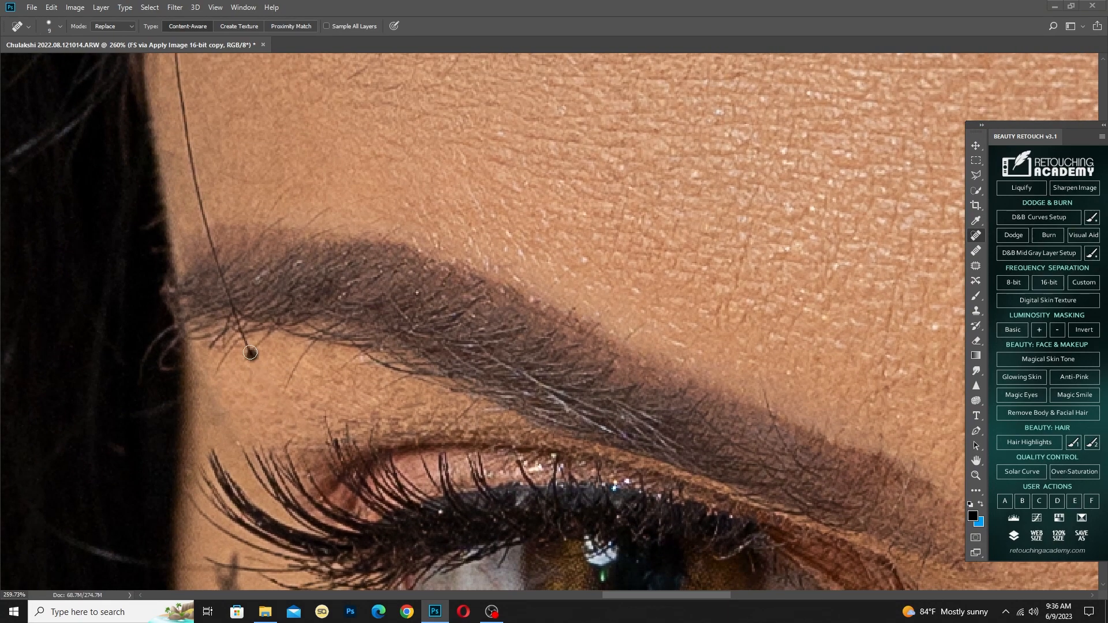
Heal the long stray hair running down the image-left edge of the forehead, from the hairline towards the eyebrow
{"action": "mouse_move", "coordinate": [238, 226]}
{"action": "left_mouse_down"}
{"action": "mouse_move", "coordinate": [242, 352]}
{"action": "mouse_move", "coordinate": [226, 242]}
{"action": "mouse_move", "coordinate": [253, 300]}
{"action": "mouse_move", "coordinate": [283, 307]}
{"action": "mouse_move", "coordinate": [282, 396]}
{"action": "mouse_move", "coordinate": [304, 516]}
{"action": "left_mouse_up"}
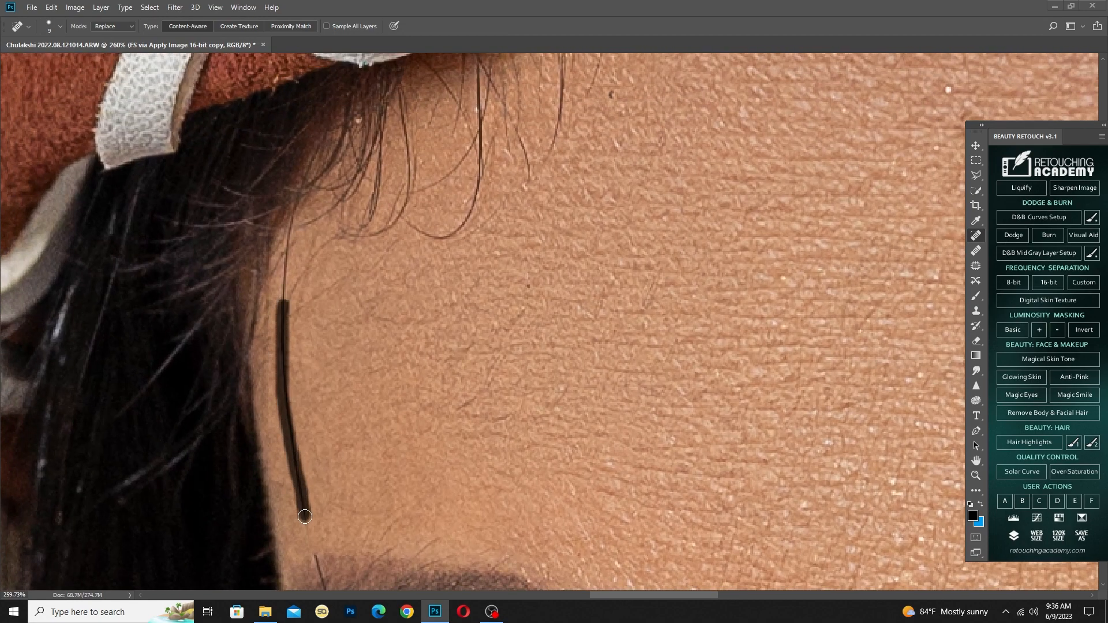
{"action": "left_click_drag", "start_coordinate": [284, 285], "coordinate": [284, 288]}
{"action": "left_click_drag", "start_coordinate": [283, 301], "coordinate": [290, 217]}
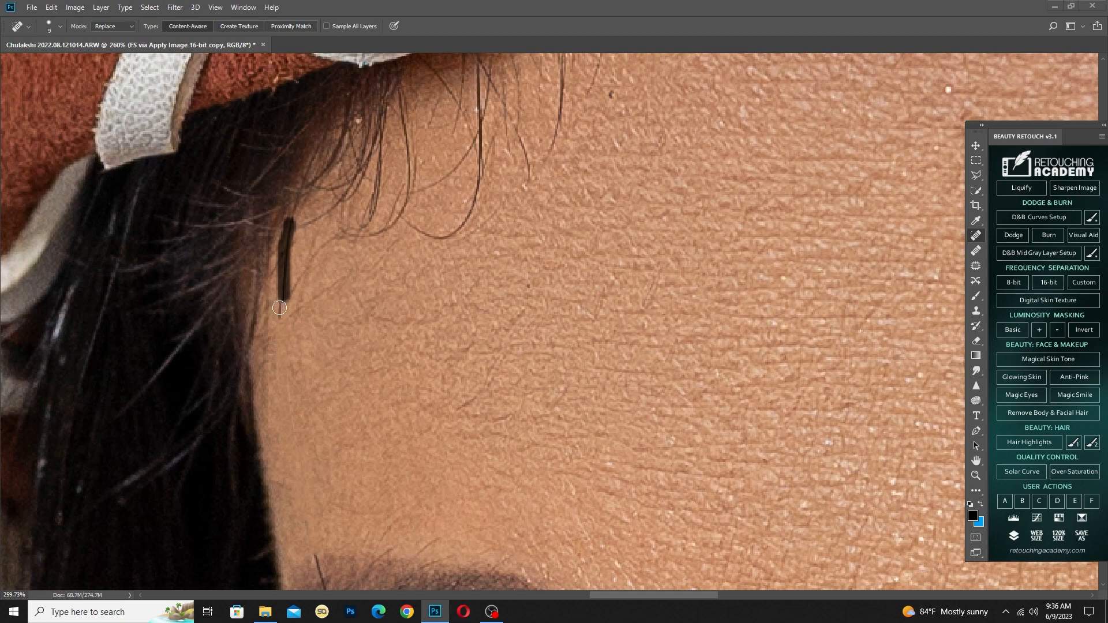
{"action": "left_click_drag", "start_coordinate": [279, 308], "coordinate": [279, 326]}
Heal the rest of the stray hair crossing the image-left eyebrow and the loose hairs just beneath the brow
{"action": "left_click_drag", "start_coordinate": [299, 437], "coordinate": [315, 206]}
{"action": "left_click_drag", "start_coordinate": [330, 323], "coordinate": [353, 382]}
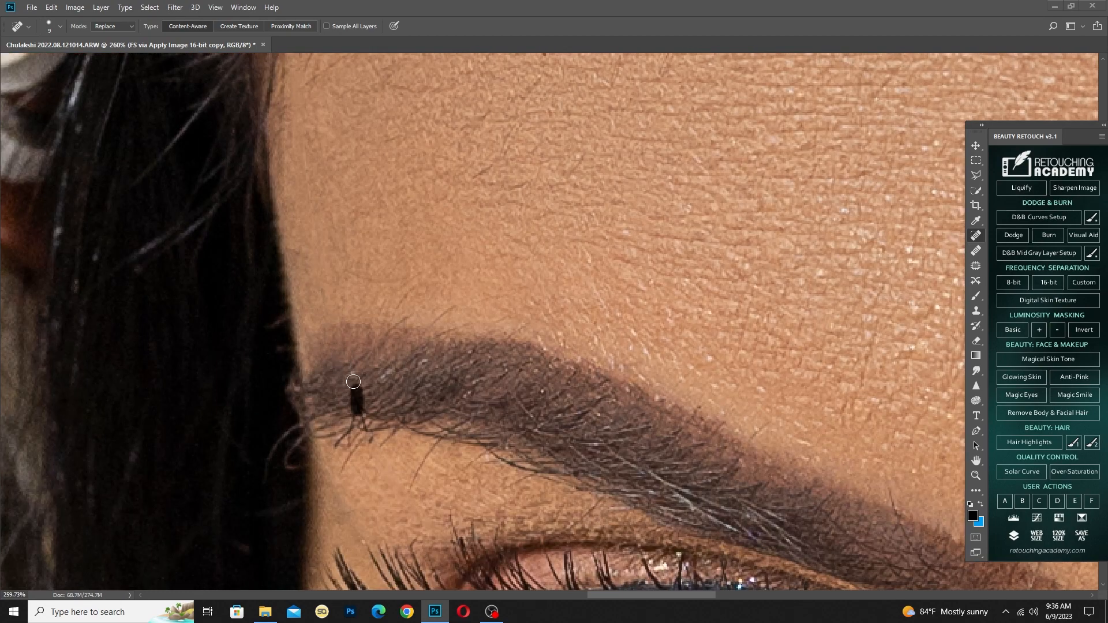
{"action": "left_click", "coordinate": [365, 428]}
{"action": "mouse_move", "coordinate": [410, 494]}
{"action": "left_mouse_down"}
{"action": "mouse_move", "coordinate": [438, 447]}
{"action": "mouse_move", "coordinate": [416, 432]}
{"action": "left_mouse_up"}
{"action": "mouse_move", "coordinate": [301, 440]}
{"action": "left_mouse_down"}
{"action": "mouse_move", "coordinate": [315, 414]}
{"action": "mouse_move", "coordinate": [345, 398]}
{"action": "mouse_move", "coordinate": [338, 407]}
{"action": "left_mouse_up"}
{"action": "left_click_drag", "start_coordinate": [415, 427], "coordinate": [430, 423]}
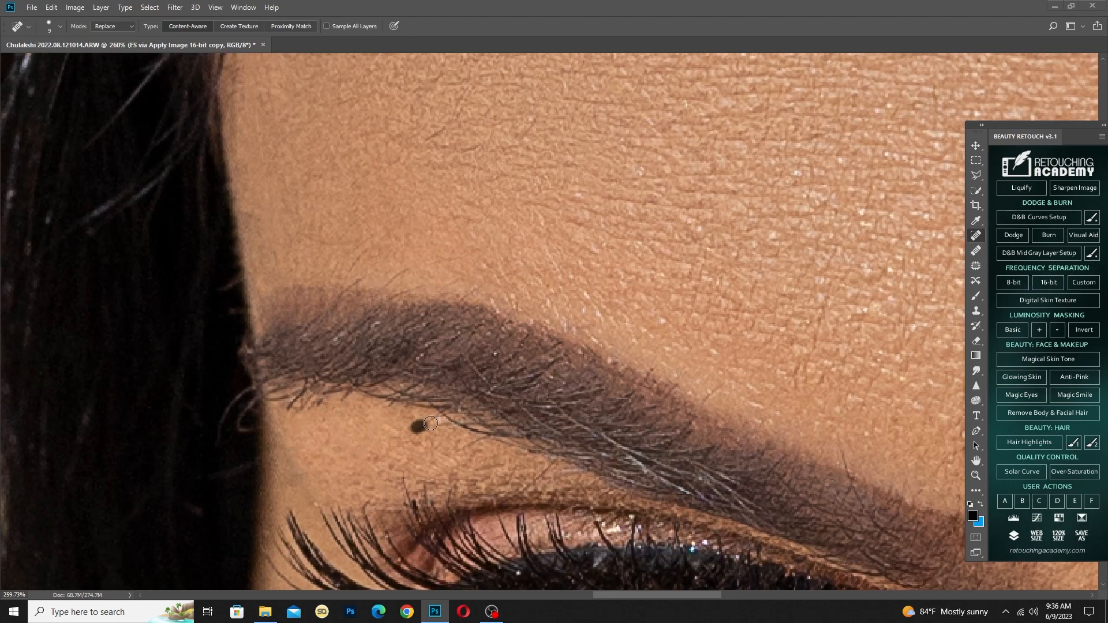
Clean up the skin creases beside the image-right corner of the mouth with a Clone Stamp of 22 pixels
{"action": "scroll", "coordinate": [371, 248], "scroll_direction": "down", "scroll_amount": 8}
{"action": "key", "text": "s"}
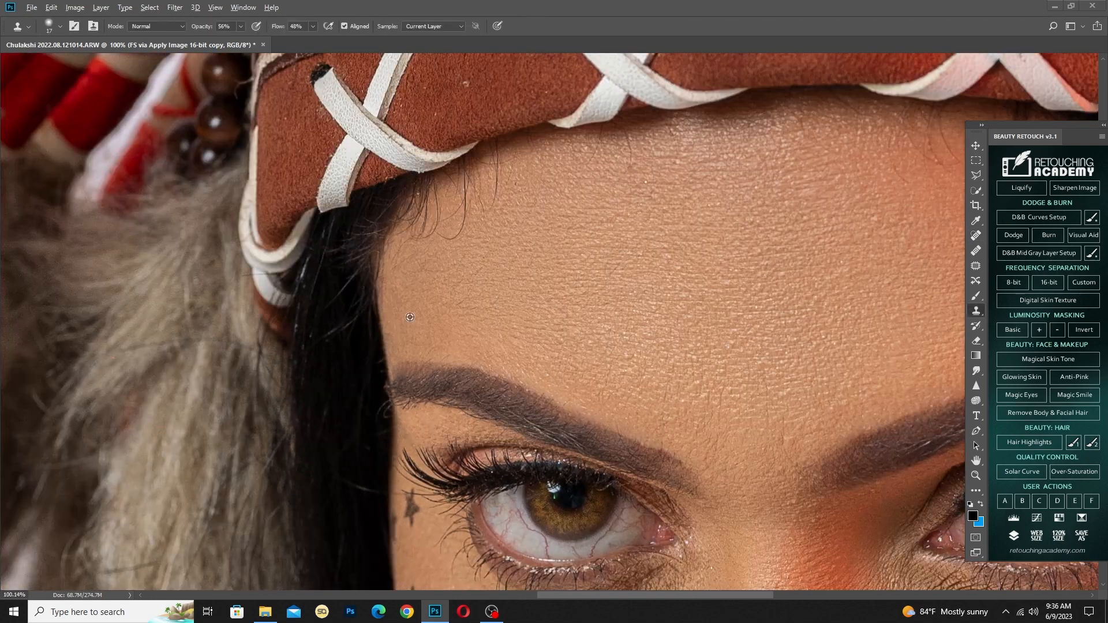
{"action": "scroll", "coordinate": [415, 323], "scroll_direction": "down", "scroll_amount": 6}
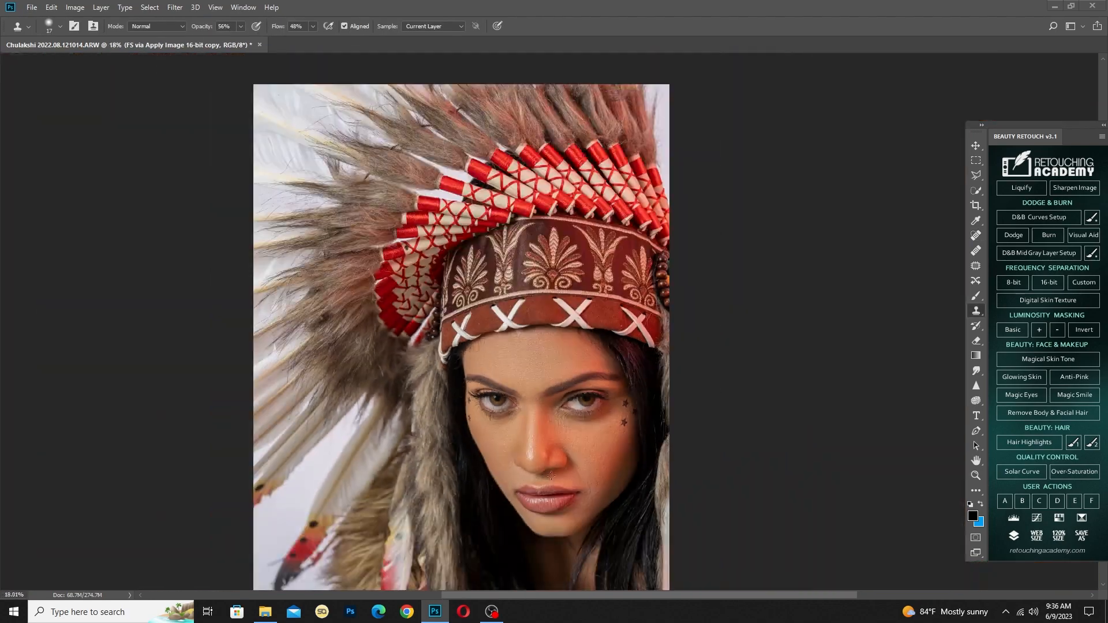
{"action": "scroll", "coordinate": [426, 292], "scroll_direction": "up", "scroll_amount": 11}
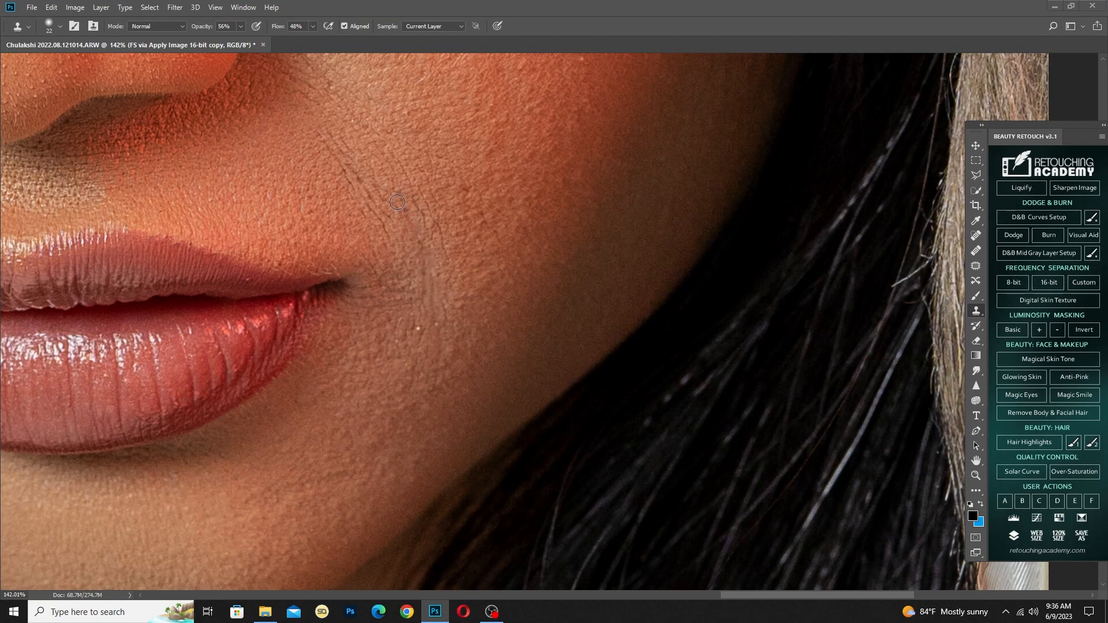
{"action": "scroll", "coordinate": [404, 271], "scroll_direction": "down", "scroll_amount": 3}
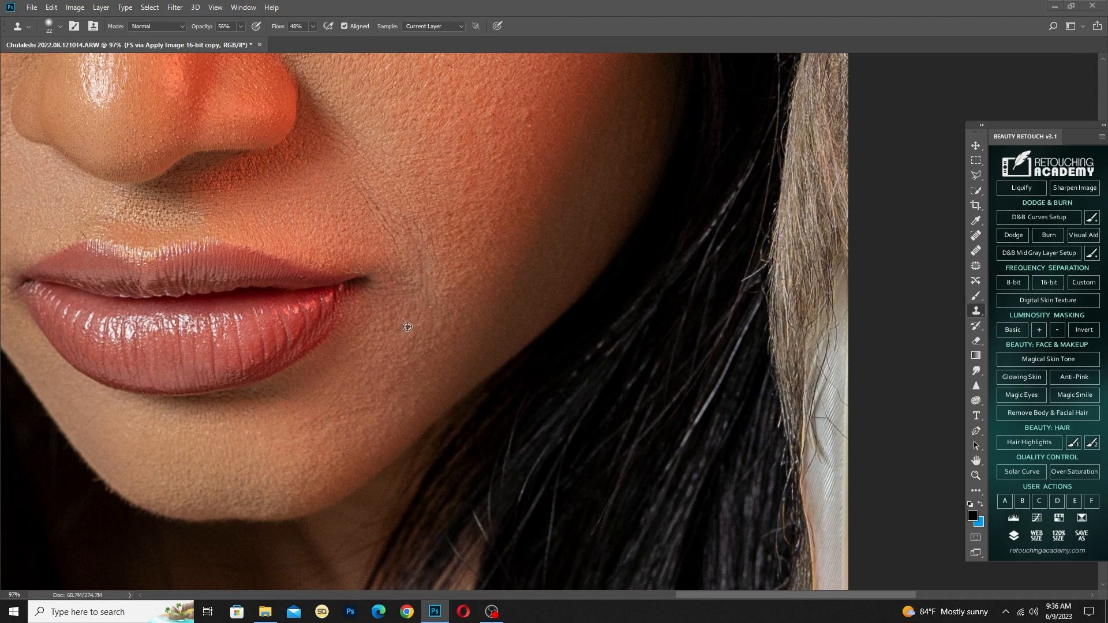
{"action": "scroll", "coordinate": [333, 305], "scroll_direction": "down", "scroll_amount": 5}
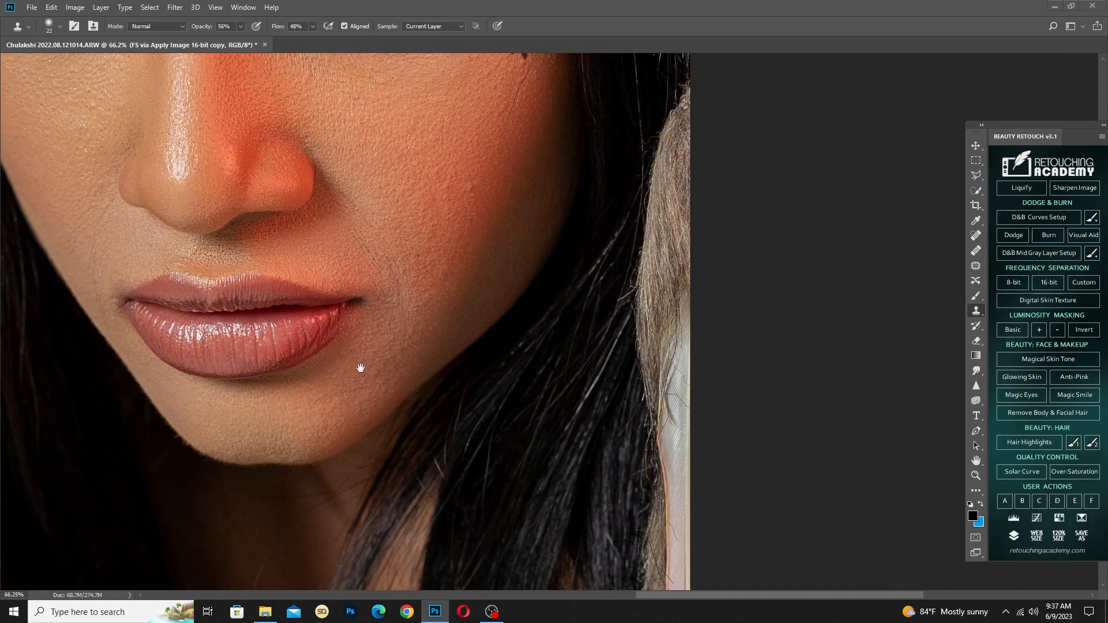
{"action": "scroll", "coordinate": [366, 388], "scroll_direction": "down", "scroll_amount": 2}
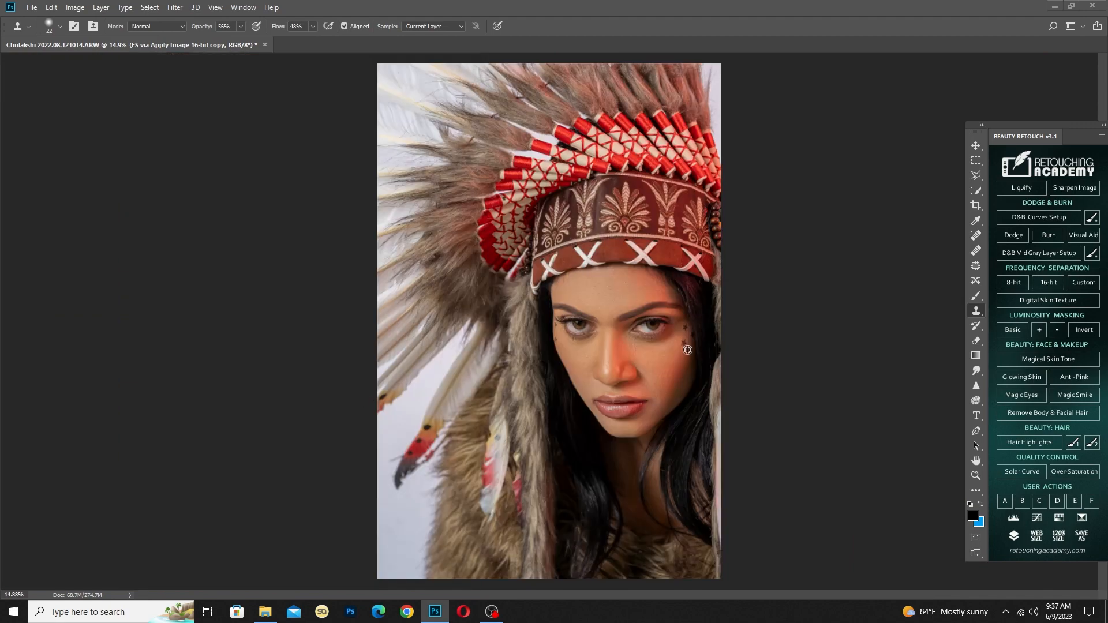
Desaturate the reddish whites of both eyes with a 45-pixel Sponge tool at 33% flow
{"action": "scroll", "coordinate": [684, 344], "scroll_direction": "up", "scroll_amount": 3}
{"action": "scroll", "coordinate": [647, 331], "scroll_direction": "up", "scroll_amount": 3}
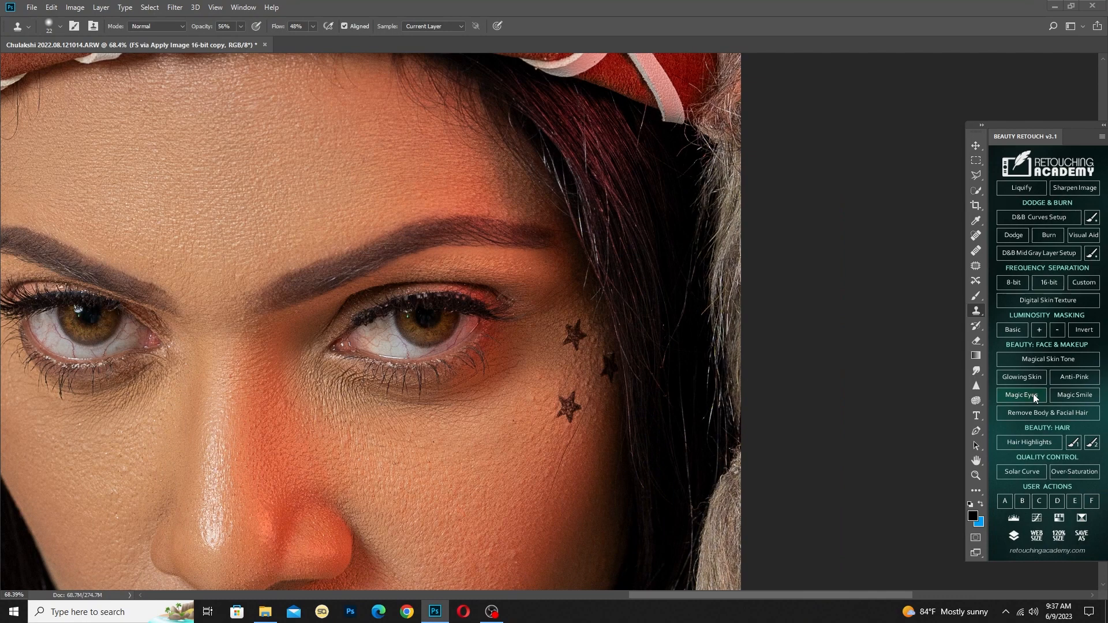
{"action": "left_click", "coordinate": [976, 400]}
{"action": "scroll", "coordinate": [426, 368], "scroll_direction": "up", "scroll_amount": 3}
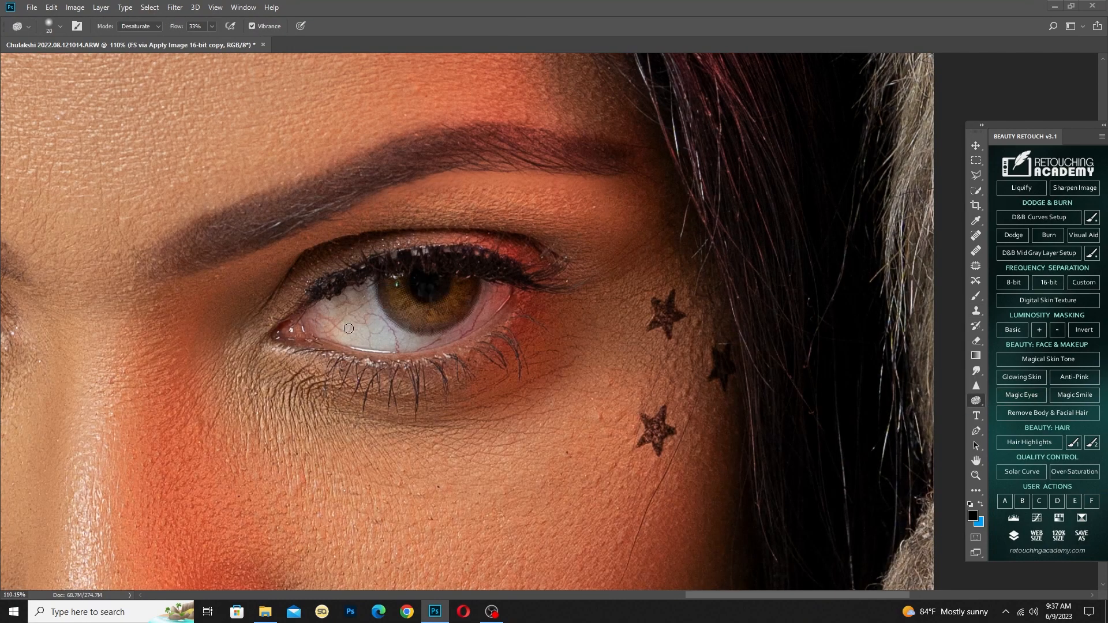
{"action": "scroll", "coordinate": [348, 328], "scroll_direction": "up", "scroll_amount": 3}
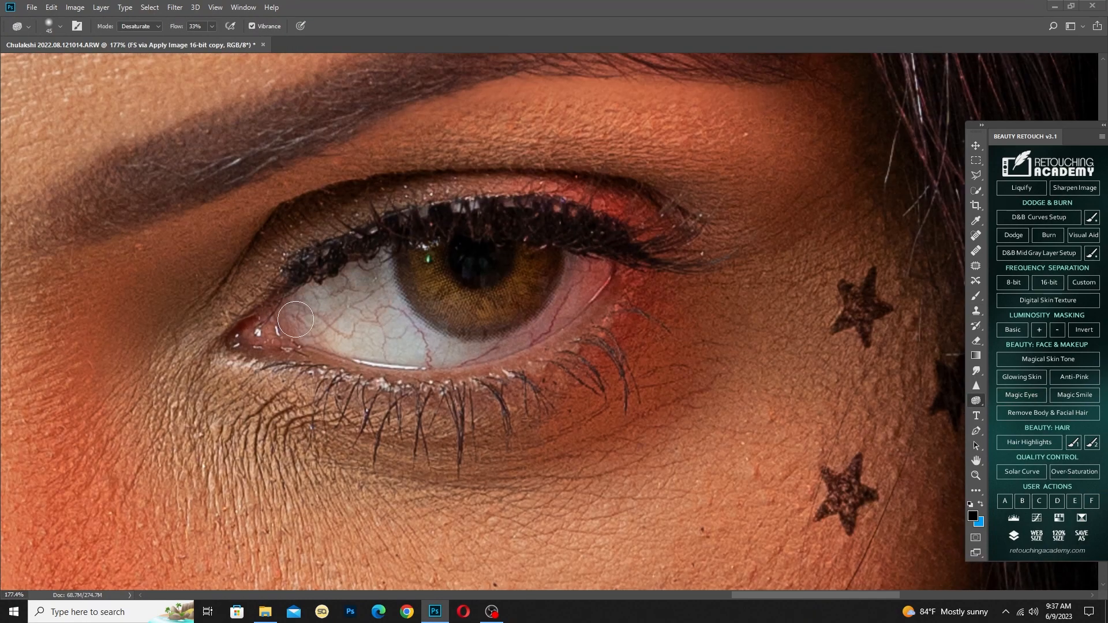
{"action": "mouse_move", "coordinate": [295, 319]}
{"action": "left_mouse_down"}
{"action": "mouse_move", "coordinate": [375, 340]}
{"action": "mouse_move", "coordinate": [372, 323]}
{"action": "mouse_move", "coordinate": [398, 333]}
{"action": "mouse_move", "coordinate": [413, 359]}
{"action": "mouse_move", "coordinate": [589, 302]}
{"action": "mouse_move", "coordinate": [595, 277]}
{"action": "left_mouse_up"}
{"action": "mouse_move", "coordinate": [408, 339]}
{"action": "left_mouse_down"}
{"action": "mouse_move", "coordinate": [296, 295]}
{"action": "mouse_move", "coordinate": [491, 323]}
{"action": "mouse_move", "coordinate": [351, 386]}
{"action": "mouse_move", "coordinate": [264, 391]}
{"action": "mouse_move", "coordinate": [227, 325]}
{"action": "mouse_move", "coordinate": [237, 306]}
{"action": "mouse_move", "coordinate": [255, 348]}
{"action": "mouse_move", "coordinate": [323, 381]}
{"action": "left_mouse_up"}
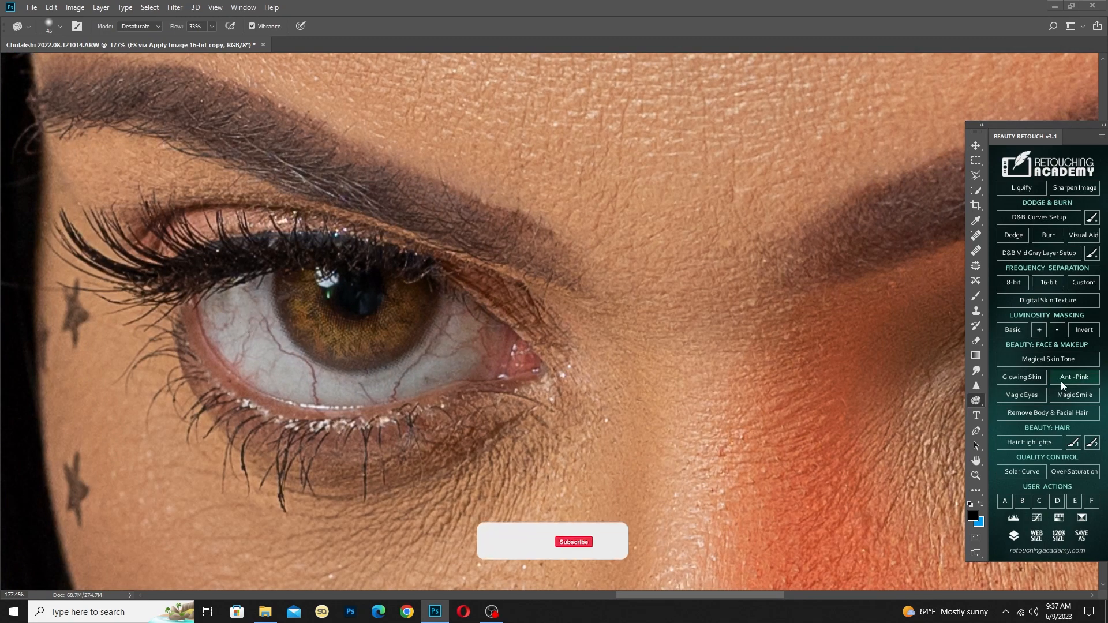
Run the Magic Eyes retouching action on the portrait
{"action": "left_click", "coordinate": [1030, 400]}
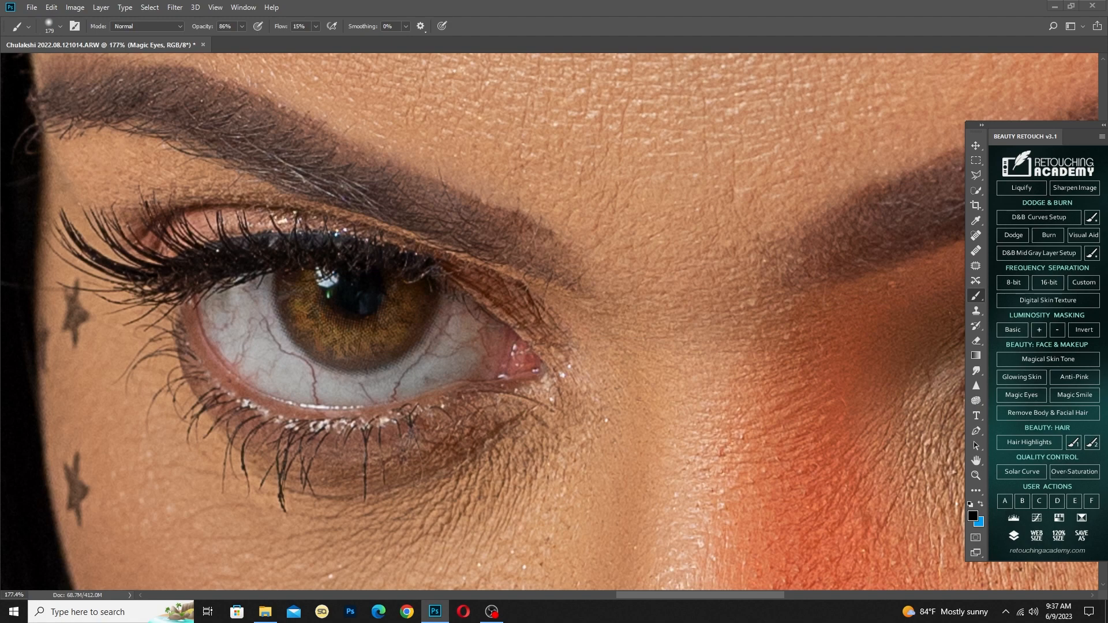
Paint white on the Clean Eye Whites Here mask over the veined whites of the image-left eye at 86% opacity and 15% flow
{"action": "scroll", "coordinate": [421, 292], "scroll_direction": "up", "scroll_amount": 6}
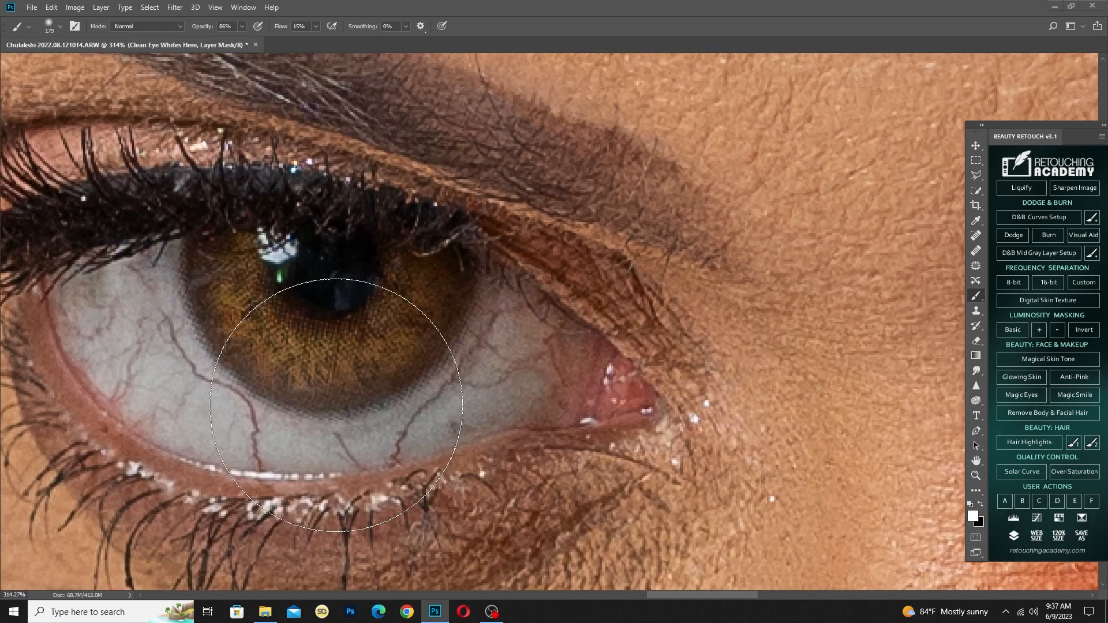
{"action": "left_click_drag", "start_coordinate": [301, 414], "coordinate": [433, 408]}
{"action": "mouse_move", "coordinate": [334, 419]}
{"action": "left_mouse_down"}
{"action": "mouse_move", "coordinate": [376, 418]}
{"action": "mouse_move", "coordinate": [412, 436]}
{"action": "mouse_move", "coordinate": [323, 352]}
{"action": "mouse_move", "coordinate": [278, 280]}
{"action": "mouse_move", "coordinate": [233, 284]}
{"action": "mouse_move", "coordinate": [225, 358]}
{"action": "mouse_move", "coordinate": [251, 363]}
{"action": "mouse_move", "coordinate": [237, 315]}
{"action": "mouse_move", "coordinate": [291, 355]}
{"action": "mouse_move", "coordinate": [277, 335]}
{"action": "left_mouse_up"}
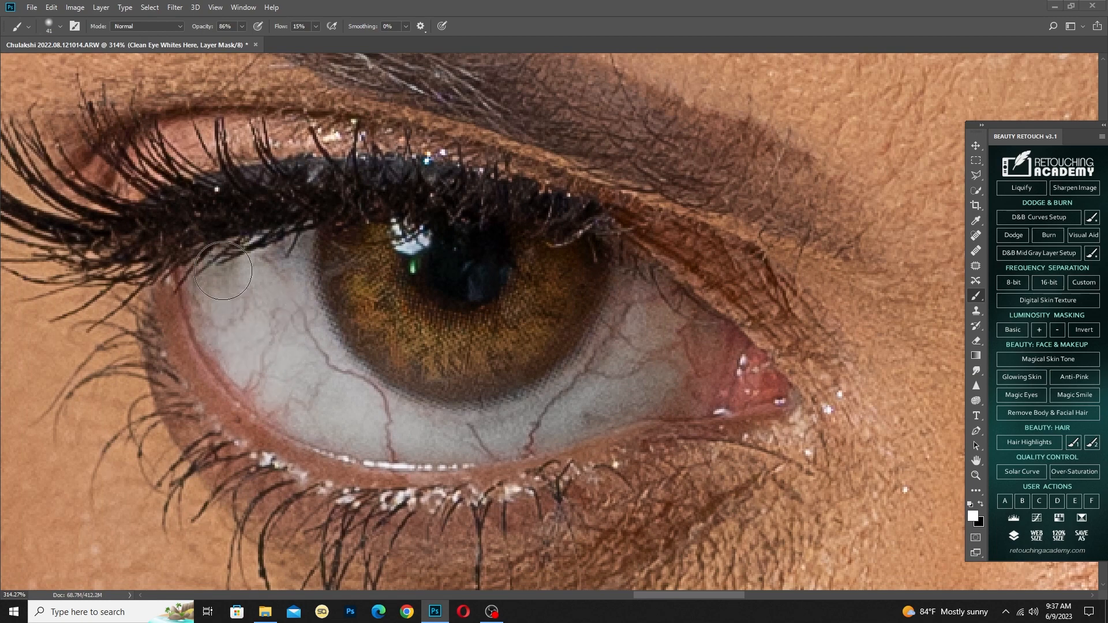
{"action": "mouse_move", "coordinate": [224, 271]}
{"action": "left_mouse_down"}
{"action": "mouse_move", "coordinate": [288, 358]}
{"action": "mouse_move", "coordinate": [398, 408]}
{"action": "mouse_move", "coordinate": [393, 435]}
{"action": "mouse_move", "coordinate": [466, 438]}
{"action": "mouse_move", "coordinate": [600, 403]}
{"action": "mouse_move", "coordinate": [575, 399]}
{"action": "mouse_move", "coordinate": [645, 329]}
{"action": "mouse_move", "coordinate": [634, 332]}
{"action": "mouse_move", "coordinate": [658, 330]}
{"action": "mouse_move", "coordinate": [656, 369]}
{"action": "mouse_move", "coordinate": [674, 379]}
{"action": "mouse_move", "coordinate": [694, 362]}
{"action": "mouse_move", "coordinate": [641, 296]}
{"action": "left_mouse_up"}
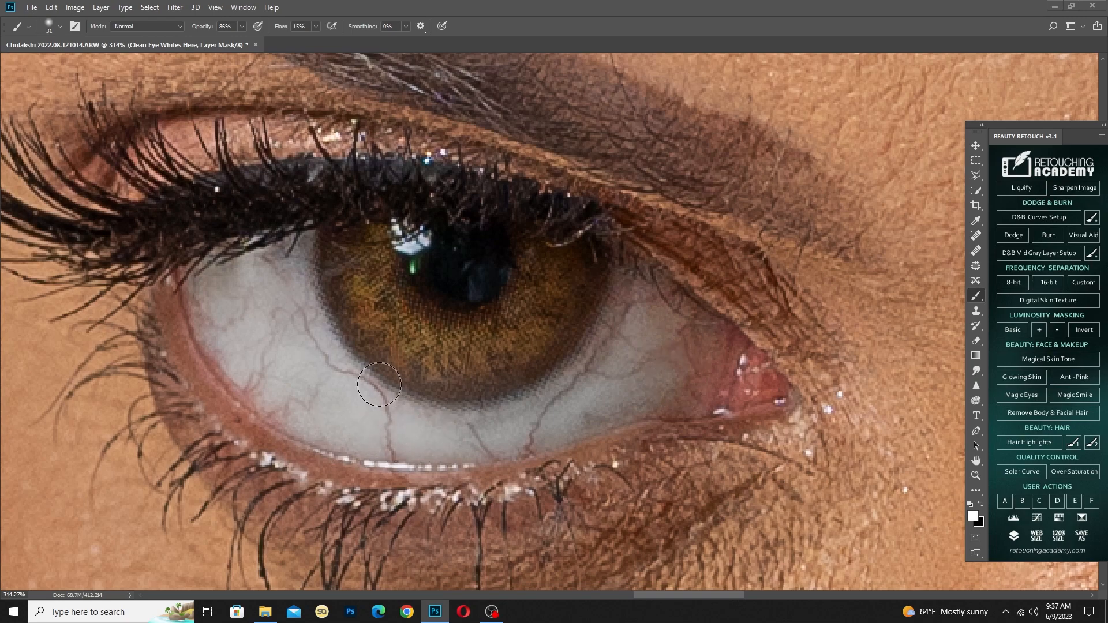
{"action": "left_click_drag", "start_coordinate": [934, 443], "coordinate": [369, 438]}
{"action": "mouse_move", "coordinate": [900, 381]}
{"action": "left_mouse_down"}
{"action": "mouse_move", "coordinate": [291, 337]}
{"action": "mouse_move", "coordinate": [305, 339]}
{"action": "left_mouse_up"}
{"action": "left_click_drag", "start_coordinate": [282, 274], "coordinate": [289, 274]}
{"action": "mouse_move", "coordinate": [277, 275]}
{"action": "left_mouse_down"}
{"action": "mouse_move", "coordinate": [217, 270]}
{"action": "mouse_move", "coordinate": [233, 198]}
{"action": "mouse_move", "coordinate": [380, 303]}
{"action": "mouse_move", "coordinate": [335, 301]}
{"action": "mouse_move", "coordinate": [370, 305]}
{"action": "mouse_move", "coordinate": [358, 259]}
{"action": "left_mouse_up"}
Paint the Clean Eye Whites Here mask over the white of the image-right eye with a small brush of about 24 pixels
{"action": "scroll", "coordinate": [385, 274], "scroll_direction": "down", "scroll_amount": 8}
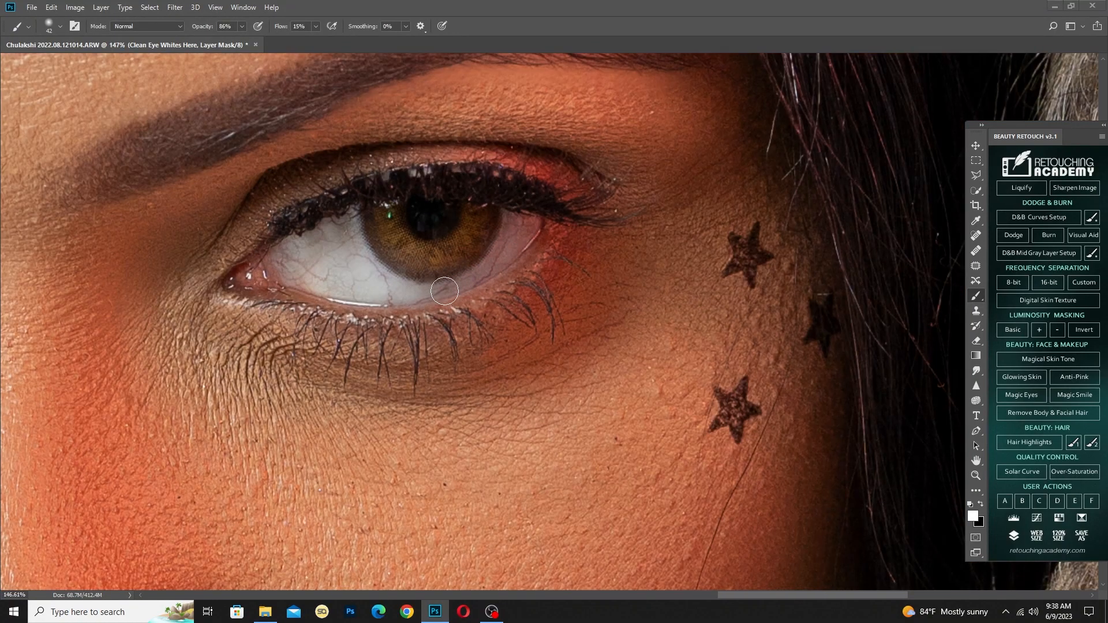
{"action": "scroll", "coordinate": [472, 252], "scroll_direction": "up", "scroll_amount": 6}
{"action": "mouse_move", "coordinate": [556, 252]}
{"action": "left_mouse_down"}
{"action": "mouse_move", "coordinate": [542, 252]}
{"action": "mouse_move", "coordinate": [558, 208]}
{"action": "mouse_move", "coordinate": [577, 210]}
{"action": "mouse_move", "coordinate": [473, 300]}
{"action": "left_mouse_up"}
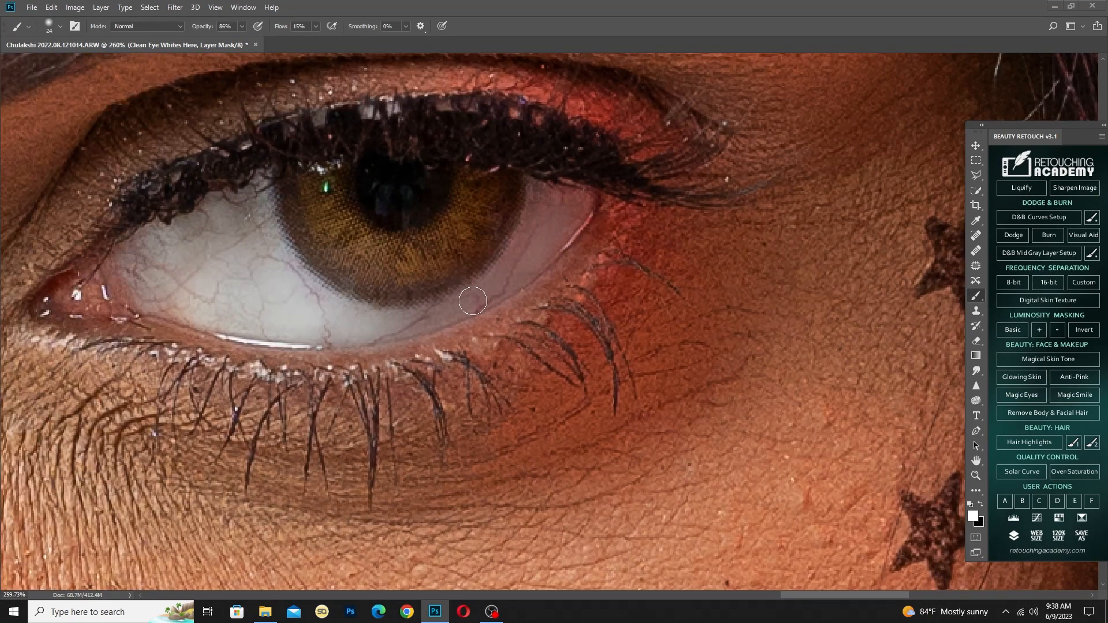
{"action": "mouse_move", "coordinate": [323, 322]}
{"action": "left_mouse_down"}
{"action": "mouse_move", "coordinate": [307, 302]}
{"action": "mouse_move", "coordinate": [312, 285]}
{"action": "mouse_move", "coordinate": [298, 286]}
{"action": "mouse_move", "coordinate": [258, 253]}
{"action": "left_mouse_up"}
{"action": "scroll", "coordinate": [327, 260], "scroll_direction": "down", "scroll_amount": 5}
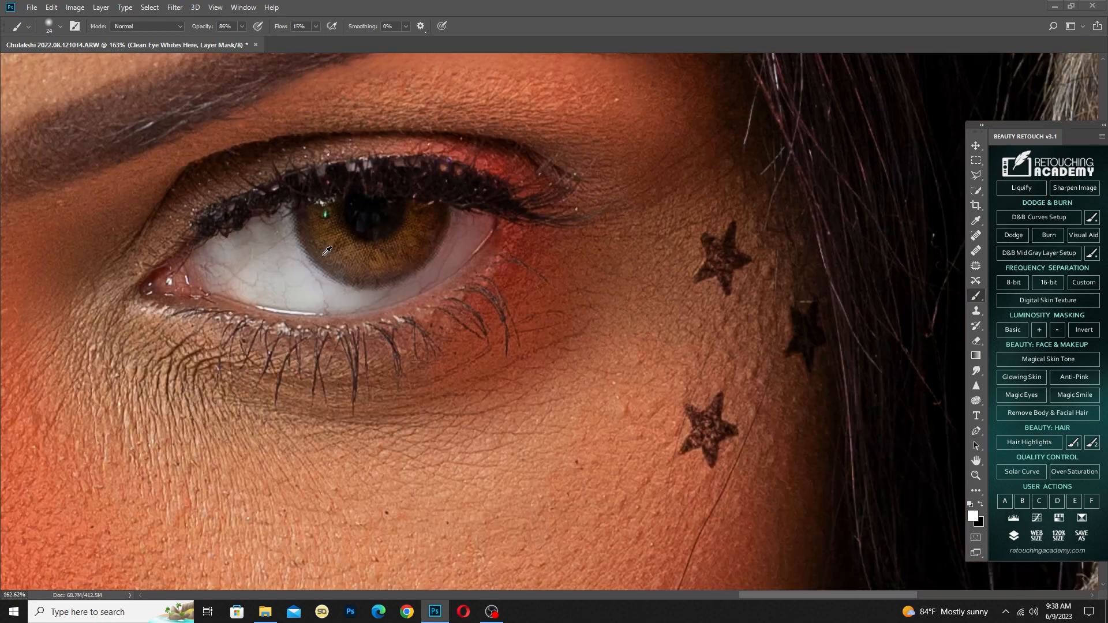
Refine the whitening of both eyes on the Clean Eye Whites Here mask with a larger brush of 53 to 59 pixels
{"action": "left_click_drag", "start_coordinate": [328, 257], "coordinate": [342, 257]}
{"action": "left_click_drag", "start_coordinate": [434, 228], "coordinate": [750, 253]}
{"action": "left_click_drag", "start_coordinate": [436, 308], "coordinate": [525, 309]}
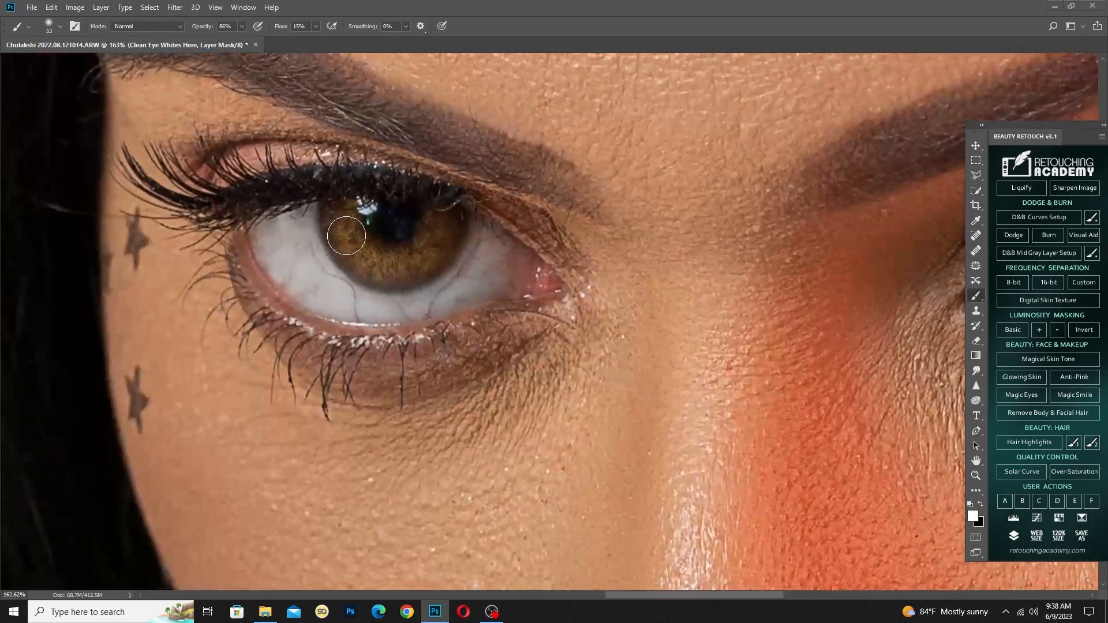
{"action": "scroll", "coordinate": [323, 265], "scroll_direction": "down", "scroll_amount": 15}
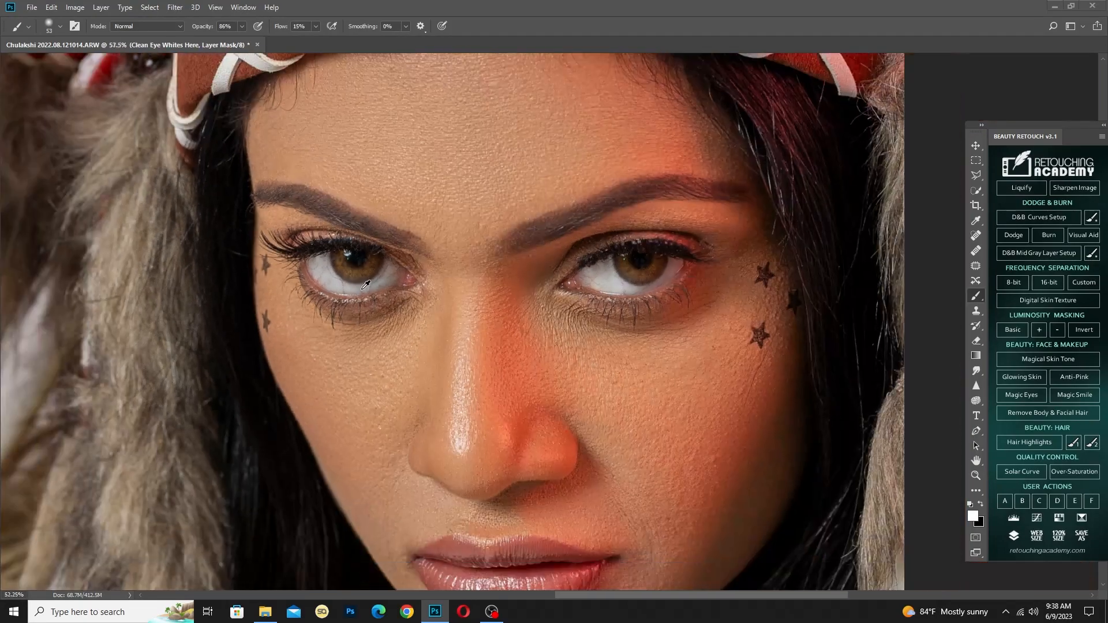
{"action": "scroll", "coordinate": [464, 293], "scroll_direction": "up", "scroll_amount": 13}
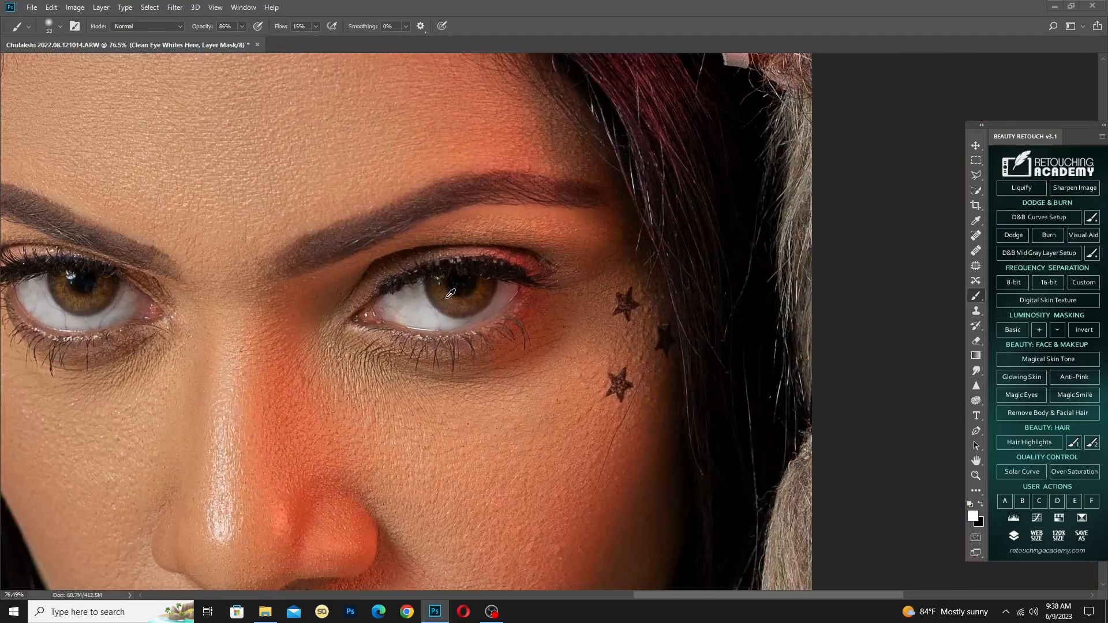
{"action": "left_click_drag", "start_coordinate": [422, 310], "coordinate": [392, 306]}
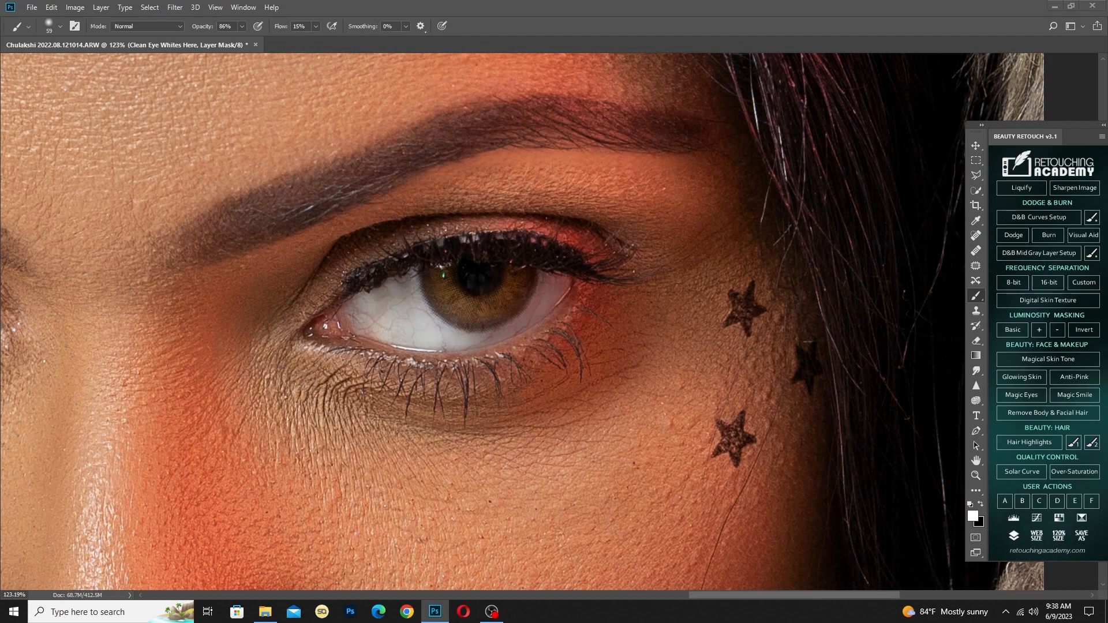
Brighten the irises of both eyes by painting on the Add Light On Eyeball mask at 45% brush opacity
{"action": "key", "text": "alt+bracketright"}
{"action": "left_click_drag", "start_coordinate": [437, 309], "coordinate": [450, 308]}
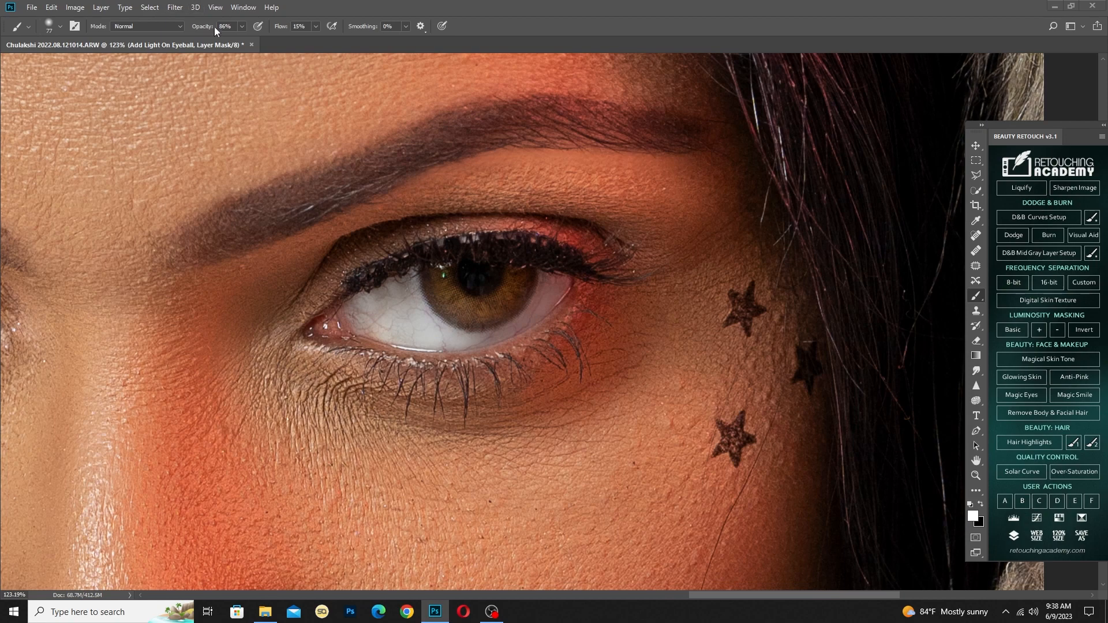
{"action": "left_click_drag", "start_coordinate": [215, 28], "coordinate": [191, 27]}
{"action": "left_click_drag", "start_coordinate": [388, 316], "coordinate": [539, 303]}
{"action": "mouse_move", "coordinate": [191, 340]}
{"action": "left_mouse_down"}
{"action": "mouse_move", "coordinate": [555, 327]}
{"action": "mouse_move", "coordinate": [541, 332]}
{"action": "left_mouse_up"}
{"action": "mouse_move", "coordinate": [415, 303]}
{"action": "left_mouse_down"}
{"action": "mouse_move", "coordinate": [287, 290]}
{"action": "mouse_move", "coordinate": [249, 274]}
{"action": "left_mouse_up"}
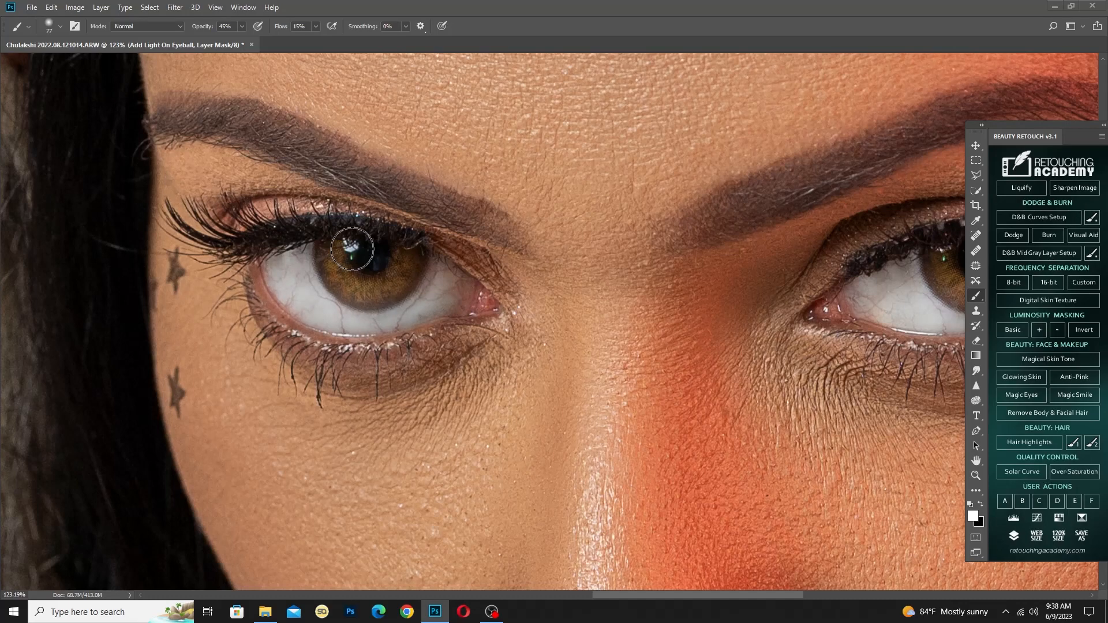
{"action": "left_click_drag", "start_coordinate": [365, 248], "coordinate": [352, 245]}
{"action": "left_click_drag", "start_coordinate": [615, 284], "coordinate": [407, 304]}
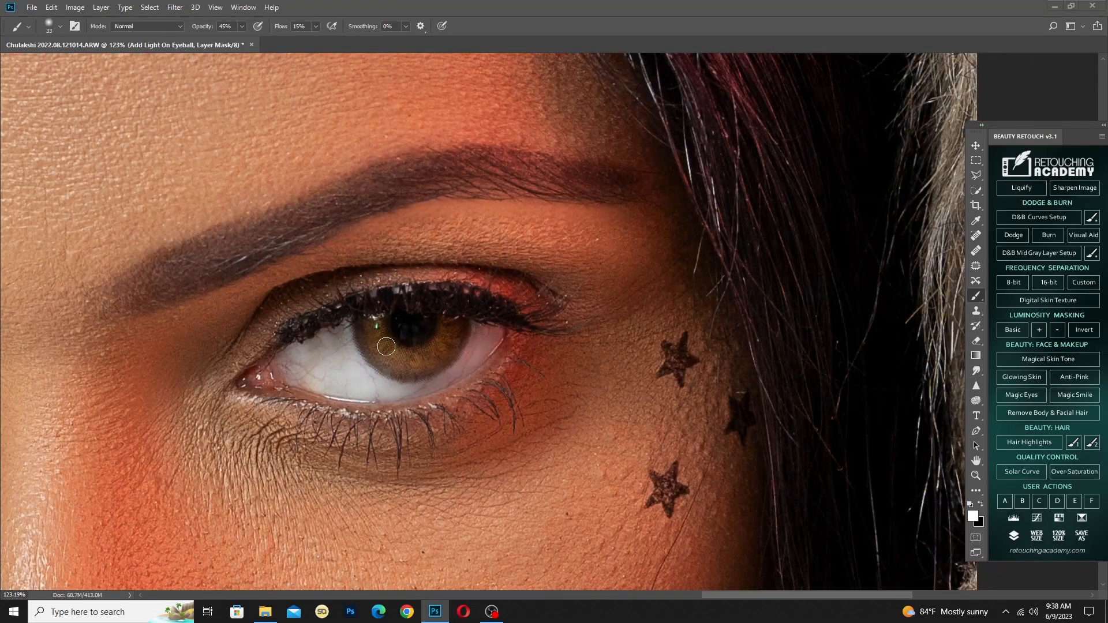
{"action": "left_click_drag", "start_coordinate": [386, 347], "coordinate": [397, 345]}
{"action": "mouse_move", "coordinate": [317, 378]}
{"action": "left_mouse_down"}
{"action": "mouse_move", "coordinate": [191, 385]}
{"action": "mouse_move", "coordinate": [370, 393]}
{"action": "left_mouse_up"}
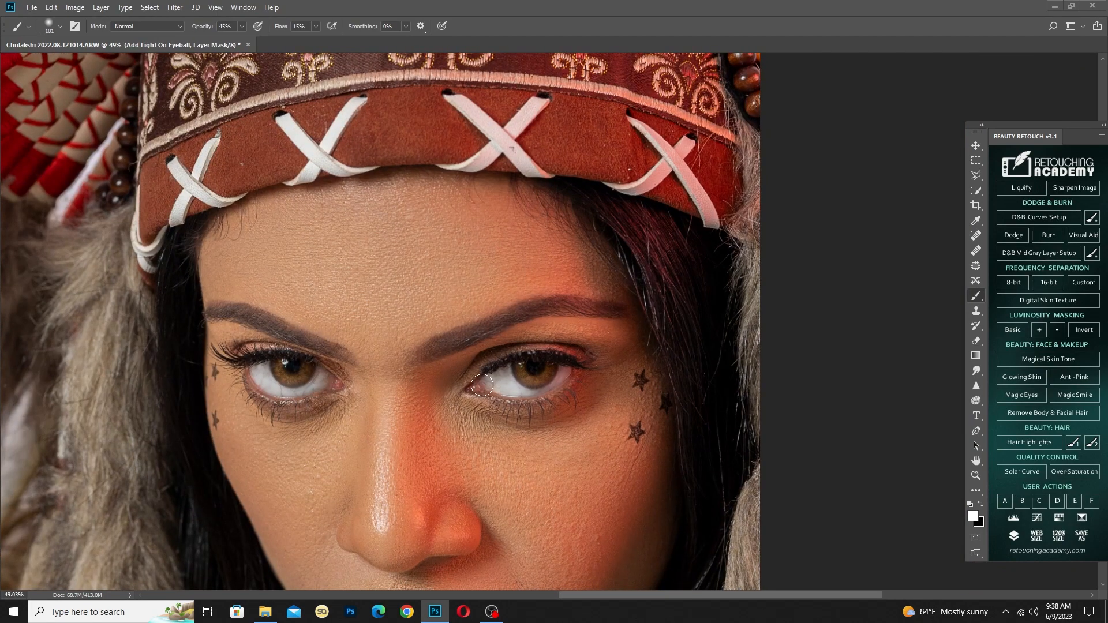
Compare the portrait with the eye enhancement switched off and on, at full-image and close-up views
{"action": "scroll", "coordinate": [542, 392], "scroll_direction": "down", "scroll_amount": 10}
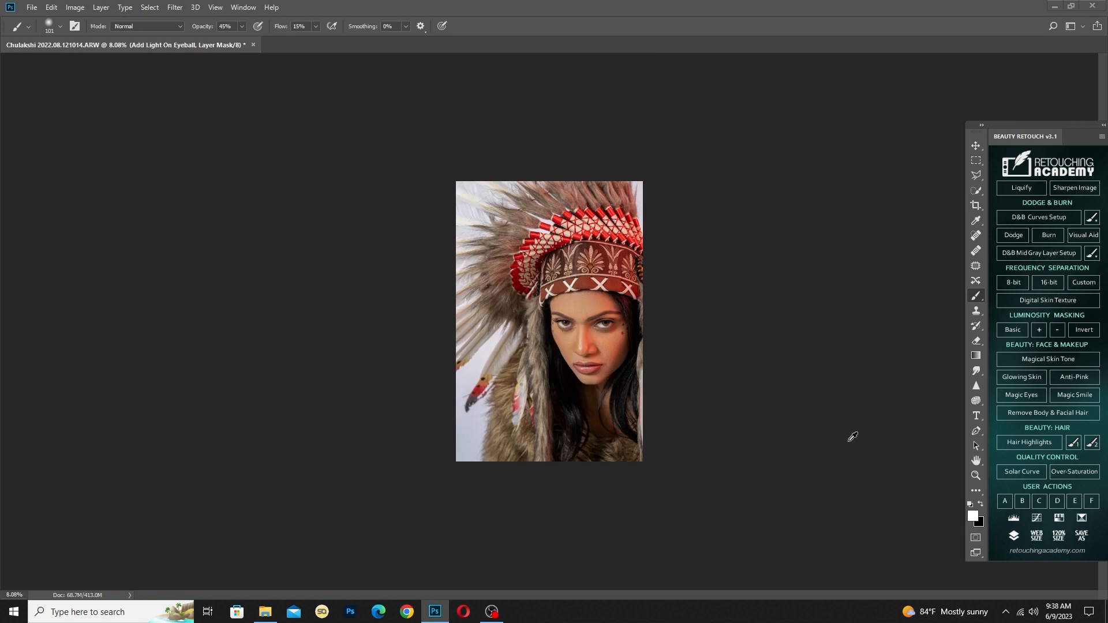
{"action": "scroll", "coordinate": [632, 319], "scroll_direction": "up", "scroll_amount": 3}
{"action": "scroll", "coordinate": [636, 313], "scroll_direction": "up", "scroll_amount": 3}
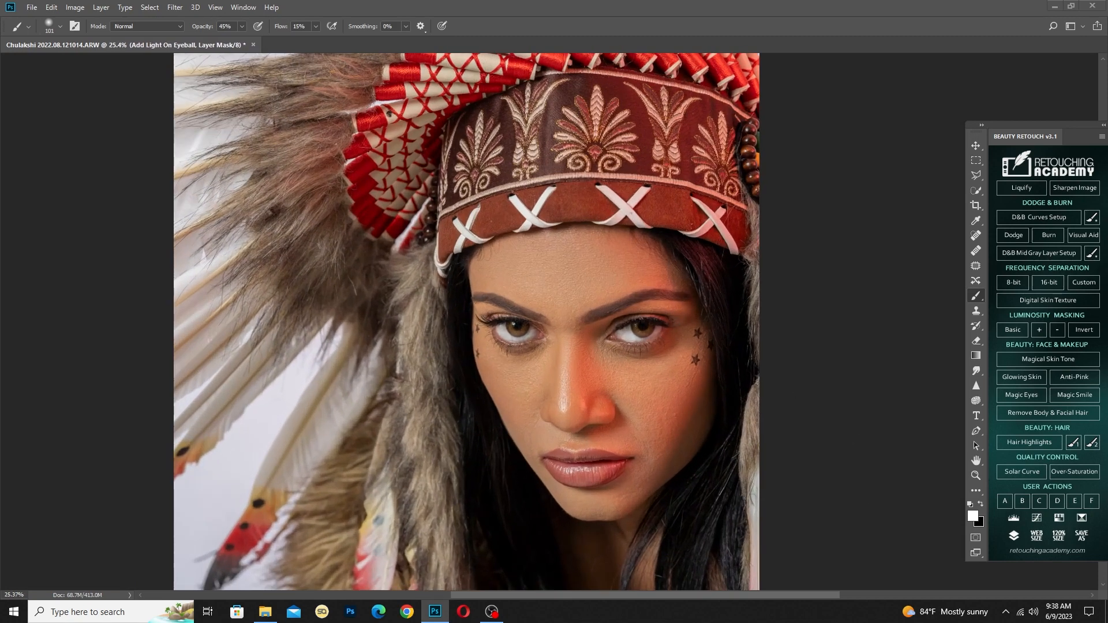
{"action": "key", "text": "ctrl+comma"}
{"action": "key", "text": "ctrl+comma"}
{"action": "key", "text": "ctrl+comma"}
{"action": "key", "text": "ctrl+comma"}
{"action": "scroll", "coordinate": [669, 294], "scroll_direction": "up", "scroll_amount": 6}
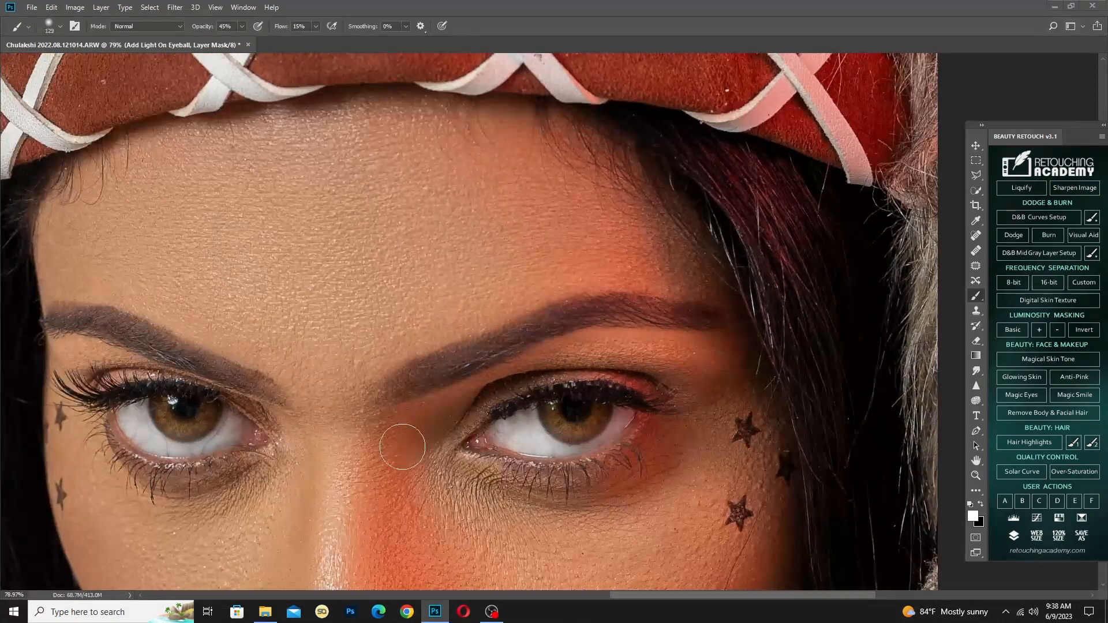
{"action": "scroll", "coordinate": [865, 398], "scroll_direction": "down", "scroll_amount": 5}
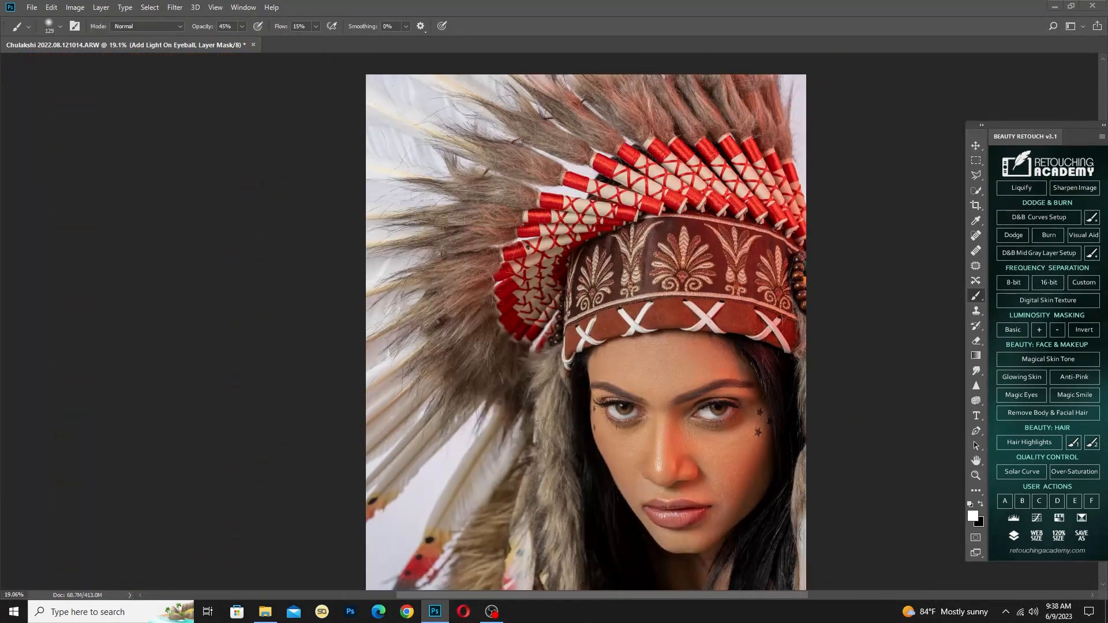
Merge the Magic Eyes group and the retouching layers into a single layer
{"action": "key", "text": "alt+bracketright"}
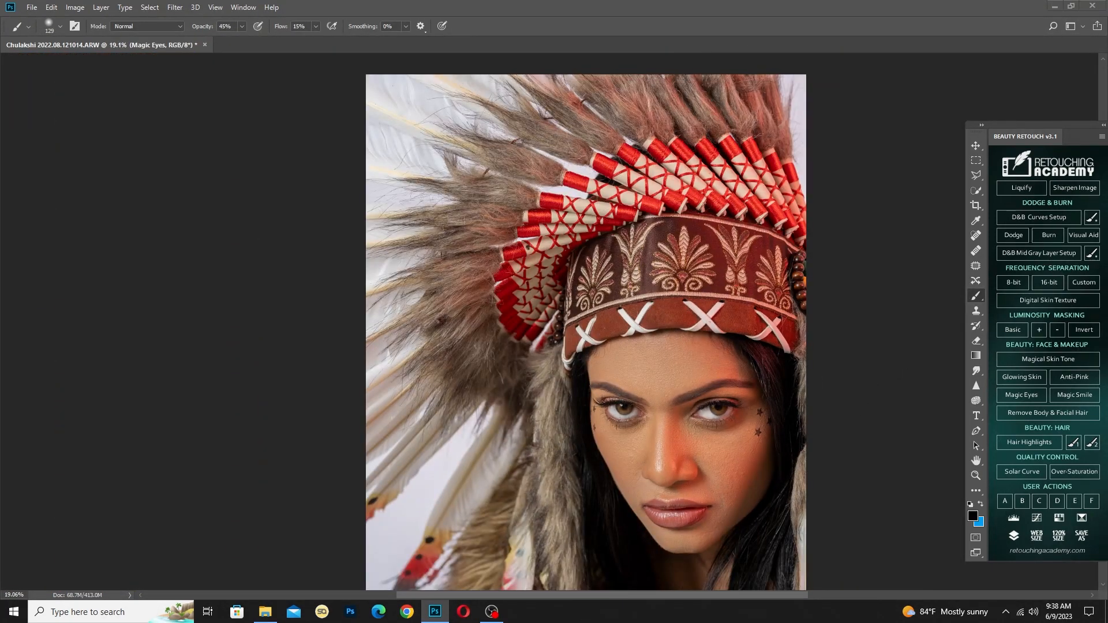
{"action": "key", "text": "ctrl+alt+a"}
{"action": "key", "text": "ctrl+e"}
Desaturate the reddish tint in the eyebrows with a 101-pixel Sponge tool at 33% flow
{"action": "scroll", "coordinate": [681, 381], "scroll_direction": "down", "scroll_amount": 2}
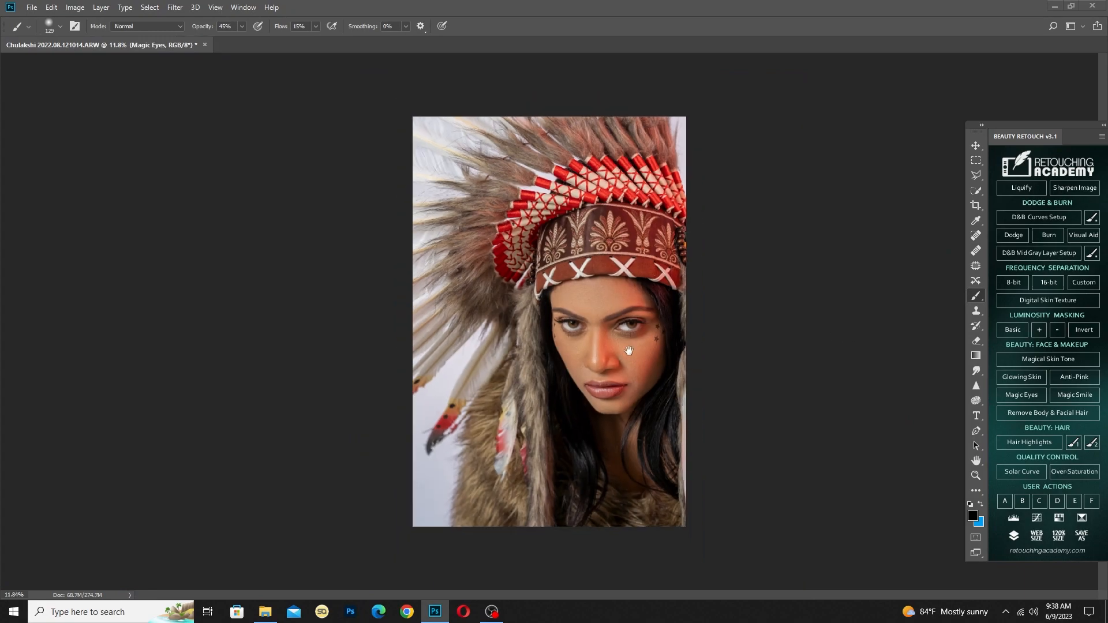
{"action": "scroll", "coordinate": [628, 349], "scroll_direction": "up", "scroll_amount": 7}
{"action": "scroll", "coordinate": [630, 316], "scroll_direction": "up", "scroll_amount": 5}
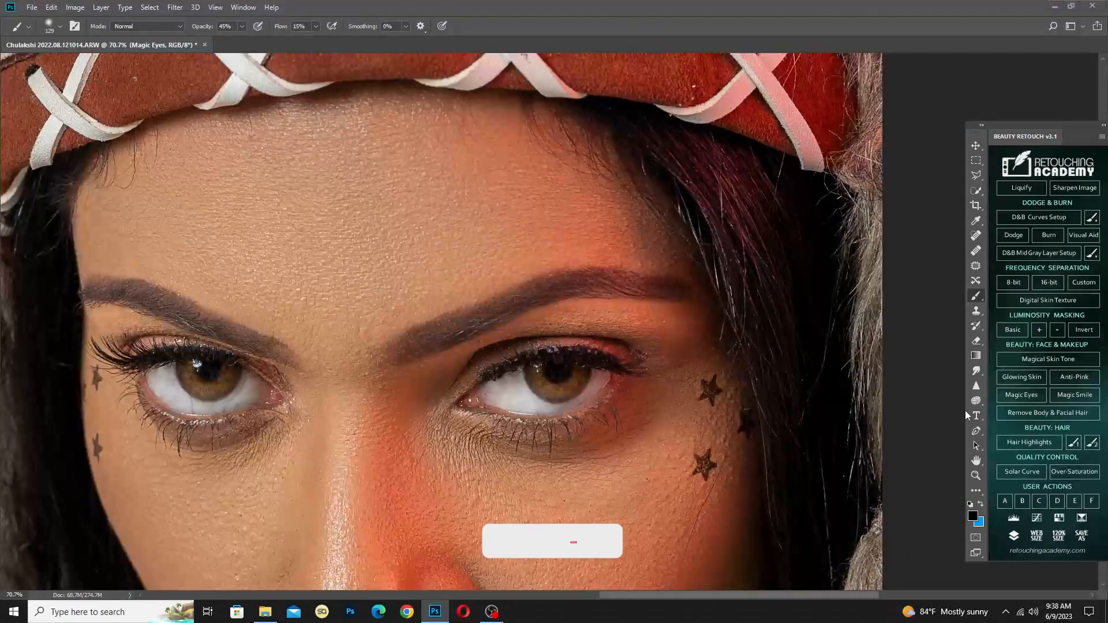
{"action": "key", "text": "o"}
{"action": "scroll", "coordinate": [372, 347], "scroll_direction": "up", "scroll_amount": 1}
{"action": "left_click_drag", "start_coordinate": [353, 342], "coordinate": [371, 343]}
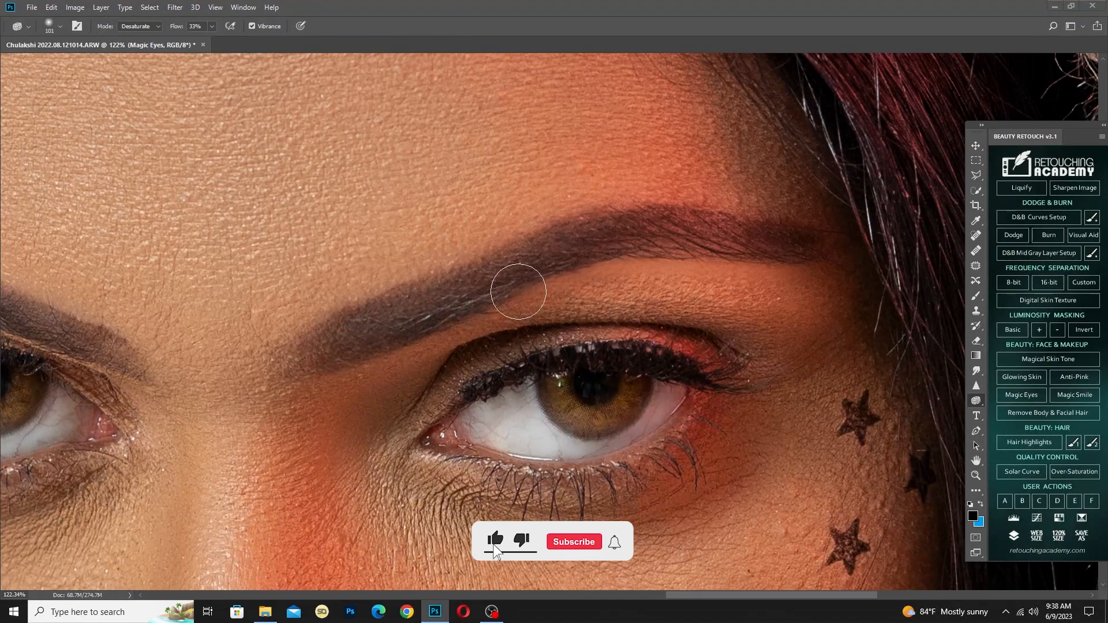
{"action": "left_click_drag", "start_coordinate": [139, 368], "coordinate": [369, 361]}
{"action": "scroll", "coordinate": [368, 361], "scroll_direction": "down", "scroll_amount": 1}
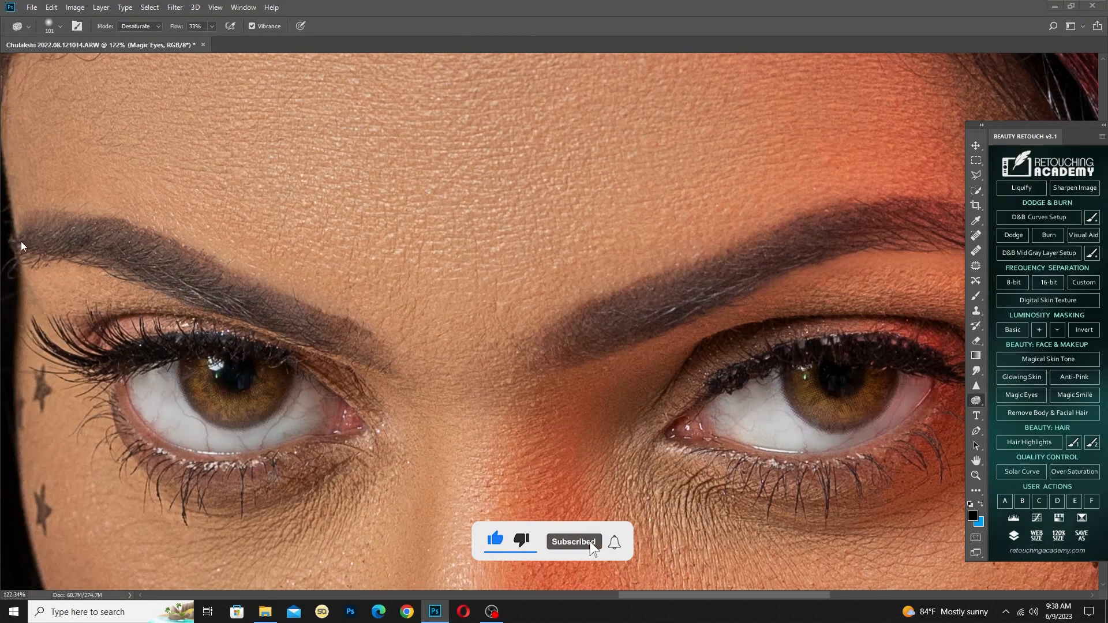
{"action": "scroll", "coordinate": [352, 323], "scroll_direction": "down", "scroll_amount": 4}
{"action": "scroll", "coordinate": [349, 307], "scroll_direction": "down", "scroll_amount": 1}
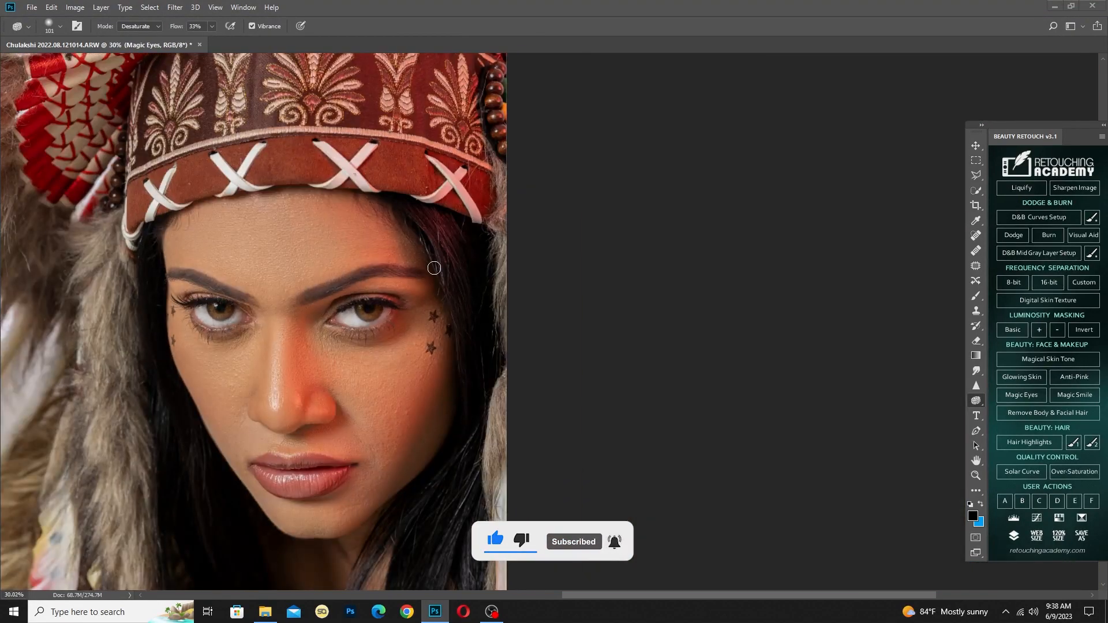
Select the face, neck and chest skin with the Quick Selection tool, excluding the hair and the fur collar
{"action": "scroll", "coordinate": [434, 268], "scroll_direction": "down", "scroll_amount": 5}
{"action": "key", "text": "w"}
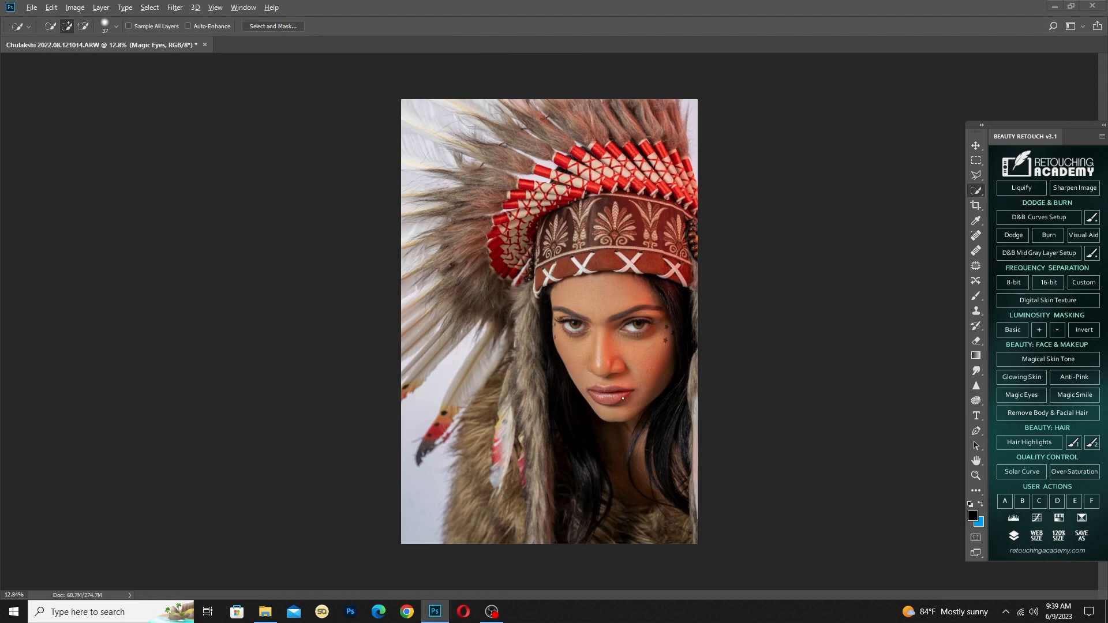
{"action": "scroll", "coordinate": [623, 398], "scroll_direction": "up", "scroll_amount": 1}
{"action": "key", "text": "shift+w"}
{"action": "key", "text": "shift+w"}
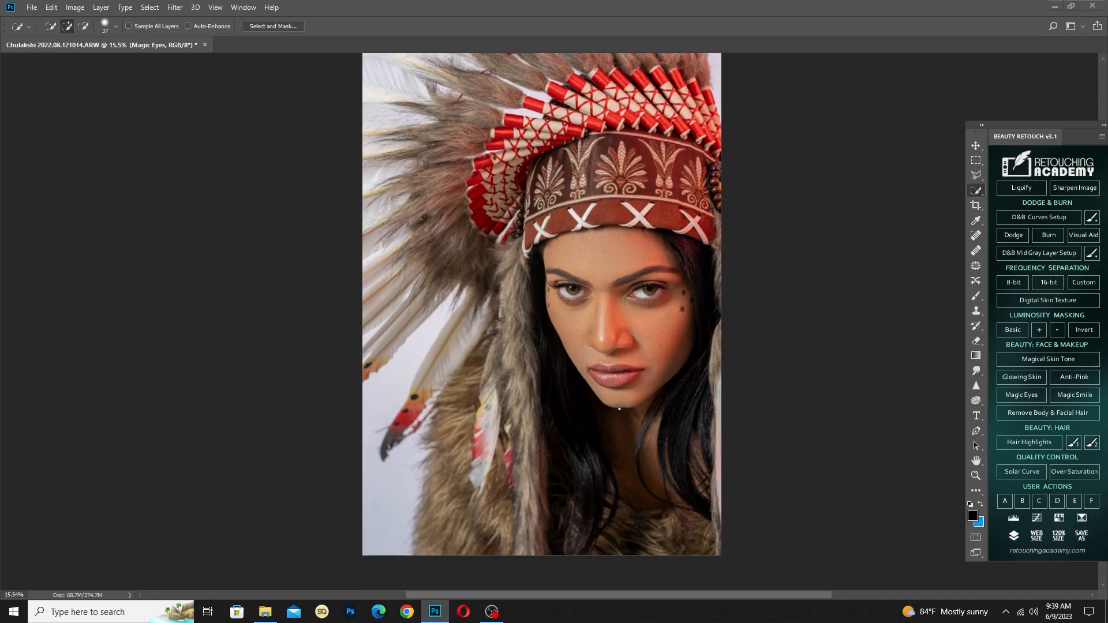
{"action": "scroll", "coordinate": [622, 401], "scroll_direction": "down", "scroll_amount": 1}
{"action": "scroll", "coordinate": [605, 408], "scroll_direction": "down", "scroll_amount": 1}
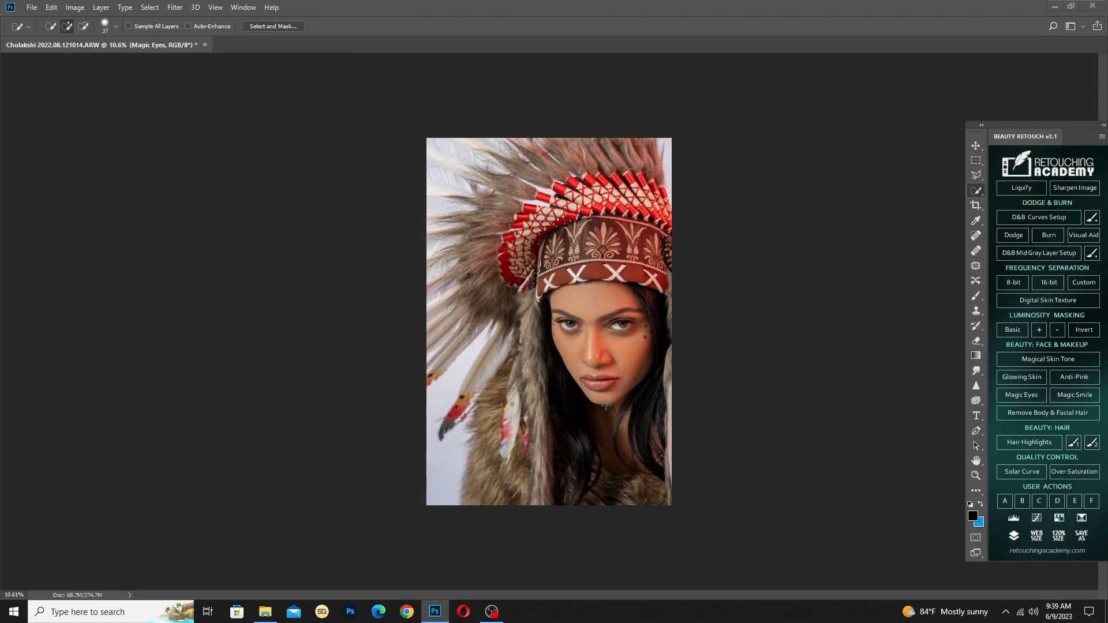
{"action": "mouse_move", "coordinate": [596, 343]}
{"action": "left_mouse_down"}
{"action": "mouse_move", "coordinate": [589, 333]}
{"action": "mouse_move", "coordinate": [615, 451]}
{"action": "mouse_move", "coordinate": [630, 444]}
{"action": "left_mouse_up"}
{"action": "mouse_move", "coordinate": [554, 386]}
{"action": "left_mouse_down", "text": "alt"}
{"action": "mouse_move", "coordinate": [539, 366]}
{"action": "mouse_move", "coordinate": [586, 459]}
{"action": "mouse_move", "coordinate": [591, 502]}
{"action": "mouse_move", "coordinate": [666, 390]}
{"action": "mouse_move", "coordinate": [675, 320]}
{"action": "mouse_move", "coordinate": [662, 300]}
{"action": "left_mouse_up", "text": "alt"}
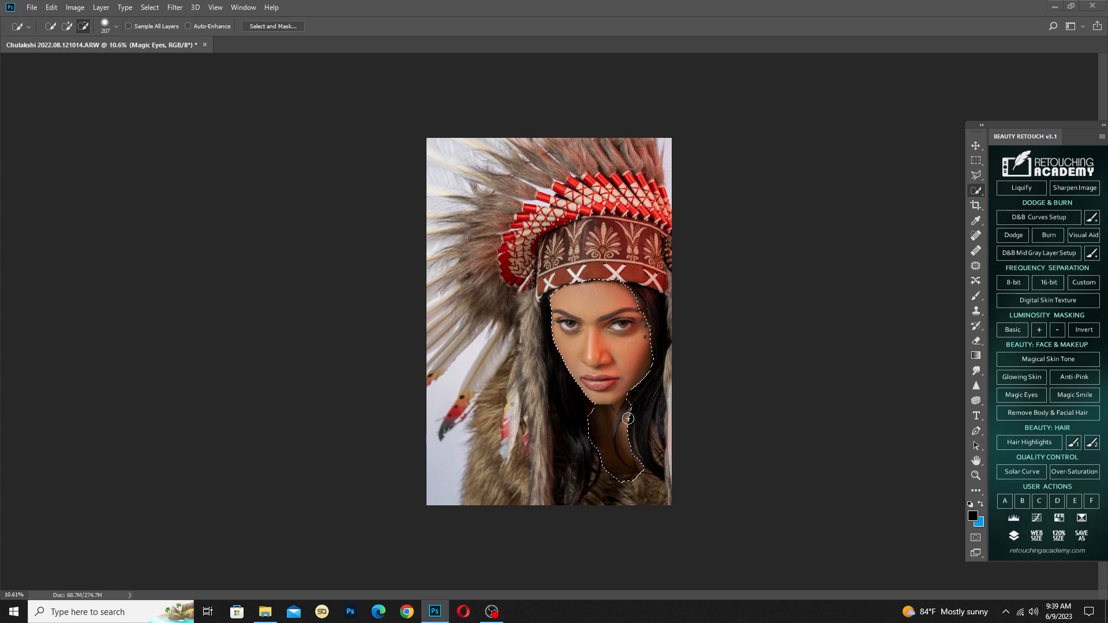
{"action": "left_click_drag", "start_coordinate": [631, 489], "coordinate": [610, 471], "text": "alt"}
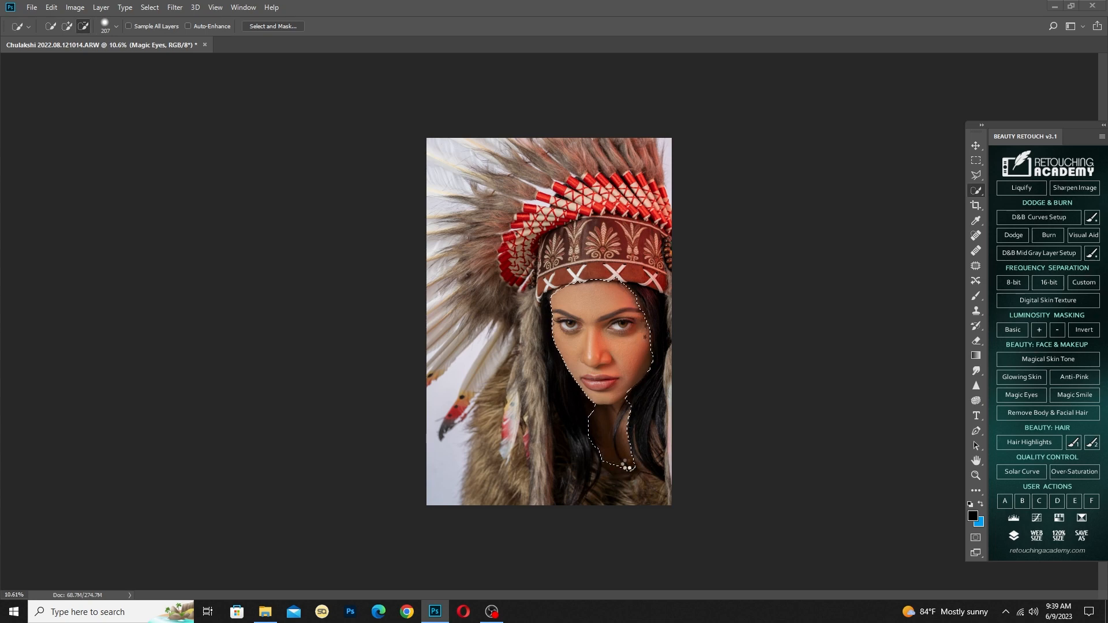
Feather the edges of the skin selection
{"action": "right_click", "coordinate": [607, 155]}
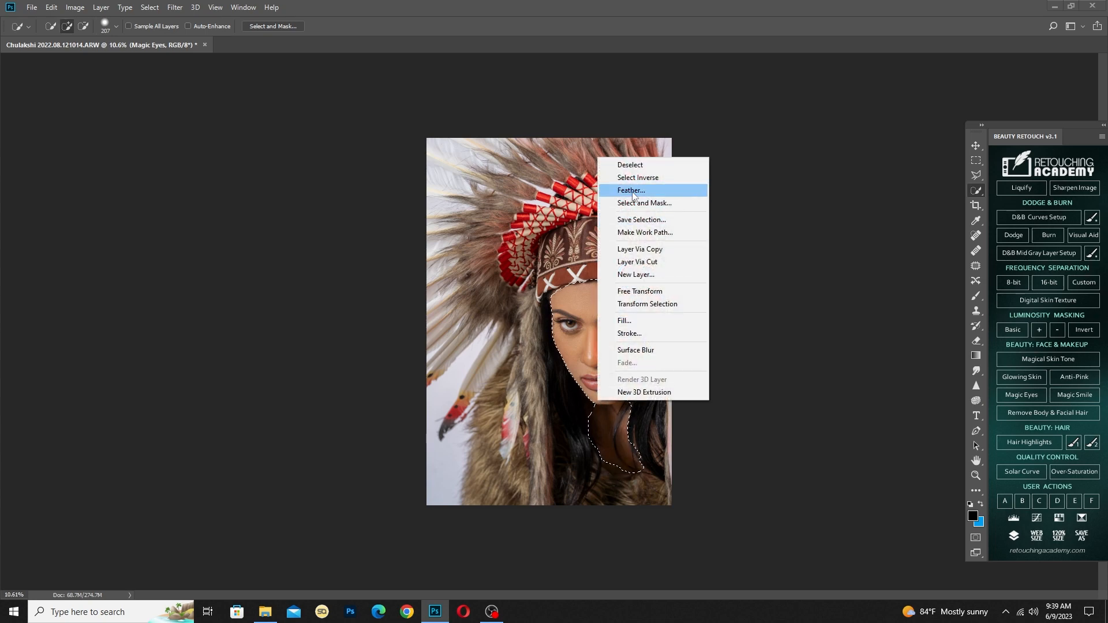
{"action": "left_click", "coordinate": [632, 192]}
{"action": "key", "text": "Return"}
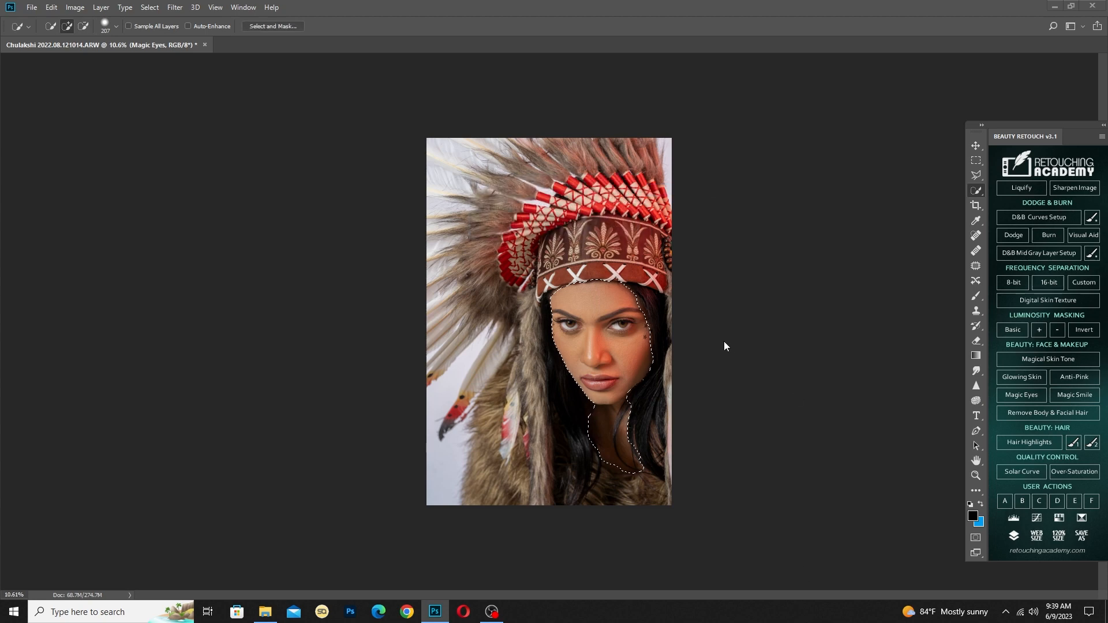
Open the selected skin in the Camera Raw filter and adjust its luminance in the HSL Color Mixer
{"action": "key", "text": "ctrl+shift+a"}
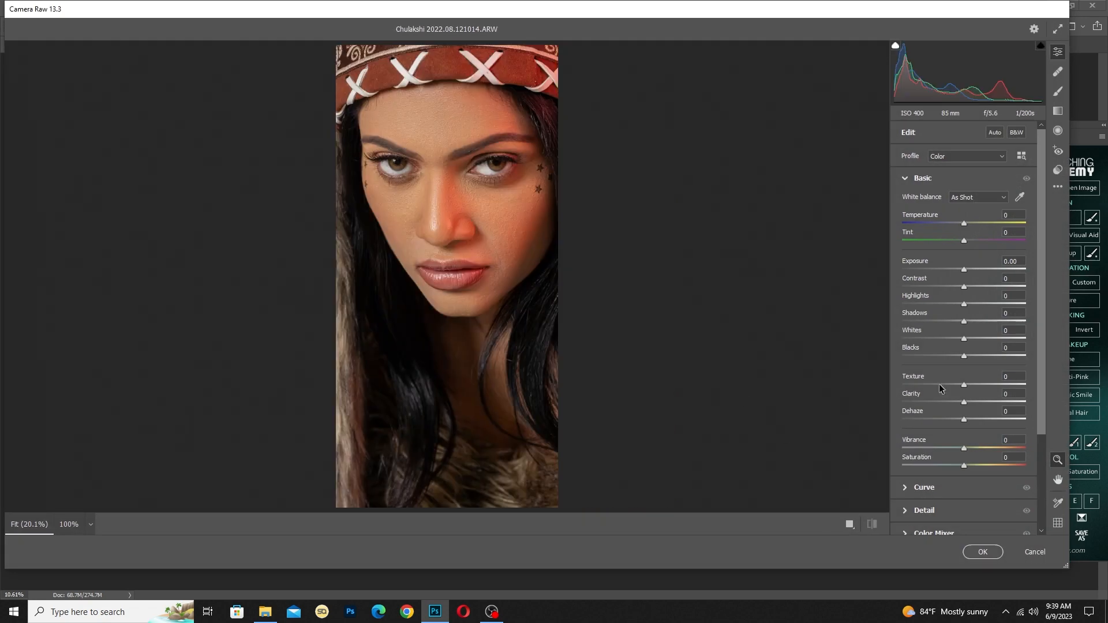
{"action": "left_click", "coordinate": [975, 450]}
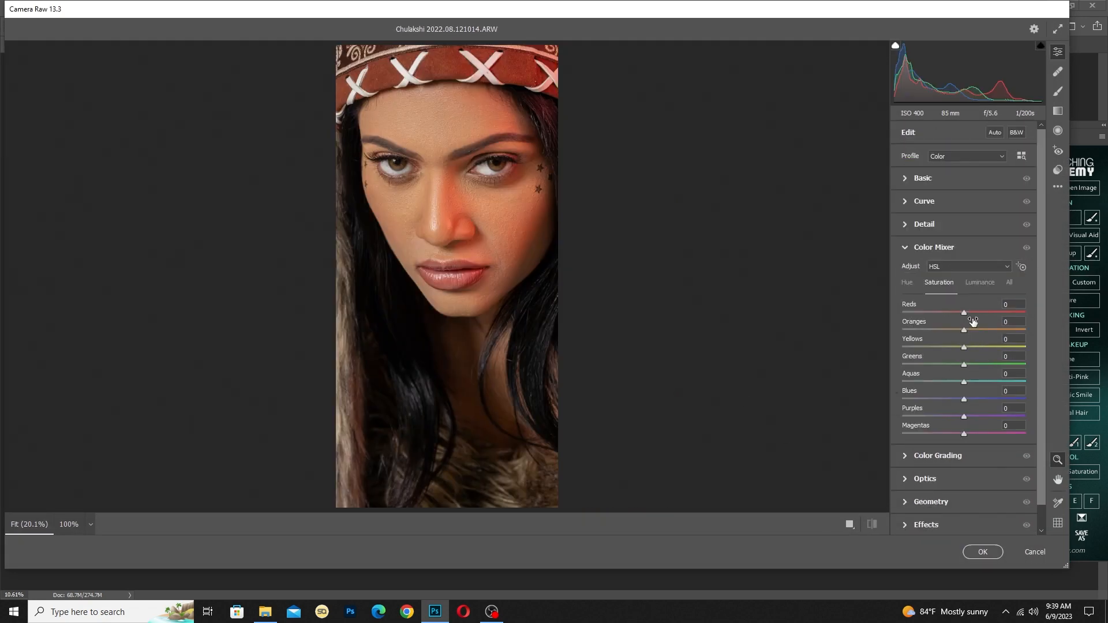
{"action": "left_click", "coordinate": [979, 283]}
{"action": "left_click", "coordinate": [923, 178]}
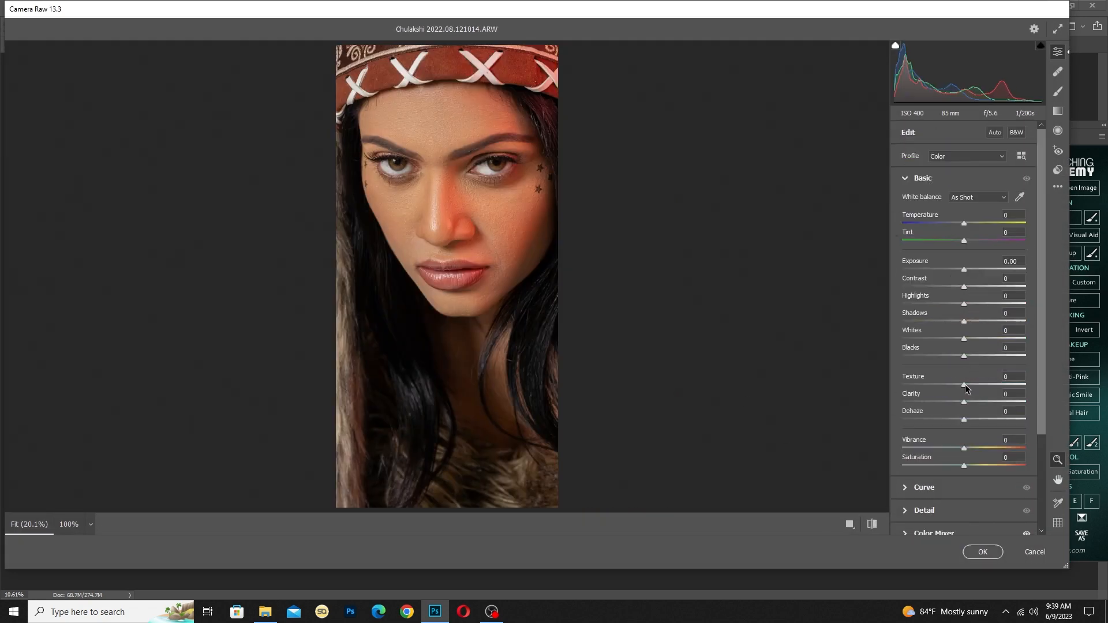
Set exposure +0.05, highlights -7, shadows +21 and whites +13 for the selected skin and apply the Camera Raw filter
{"action": "left_click_drag", "start_coordinate": [966, 340], "coordinate": [973, 343]}
{"action": "left_click_drag", "start_coordinate": [957, 303], "coordinate": [968, 274]}
{"action": "left_click_drag", "start_coordinate": [958, 324], "coordinate": [972, 326]}
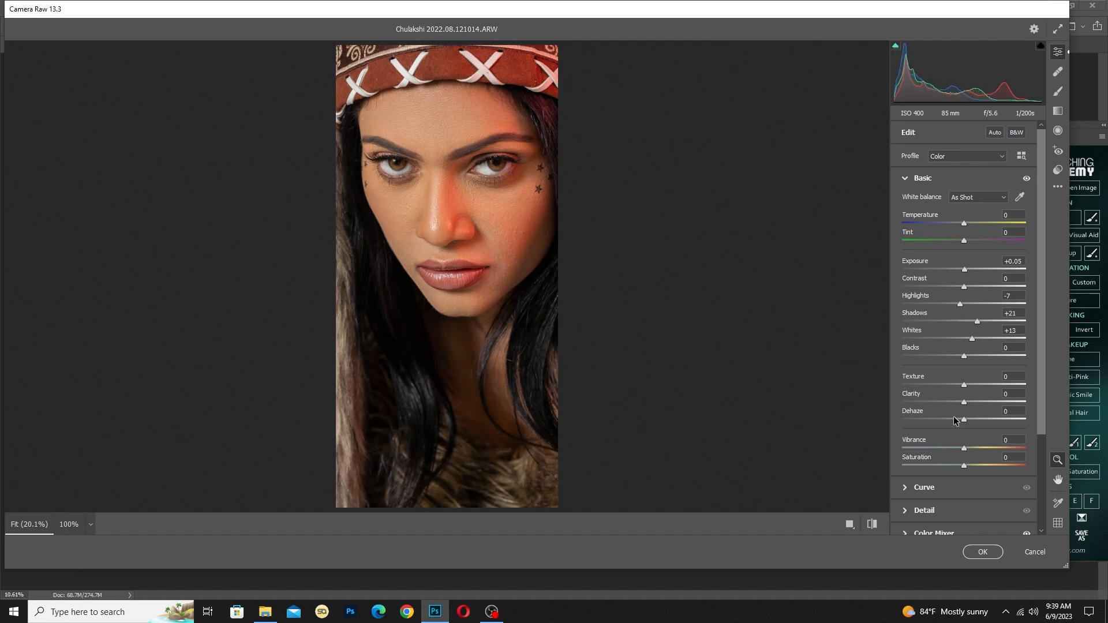
{"action": "left_click", "coordinate": [982, 552]}
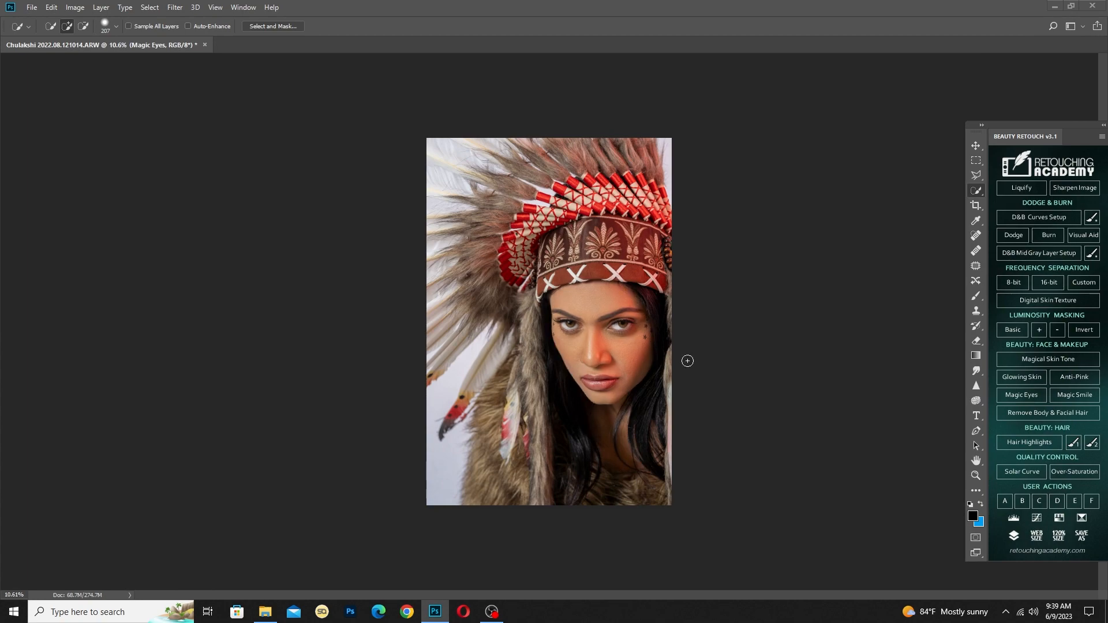
Create the dodge and burn curves setup with its grayscale visual aid and activate the Brush tool at 45% opacity and 15% flow
{"action": "scroll", "coordinate": [657, 420], "scroll_direction": "up", "scroll_amount": 8}
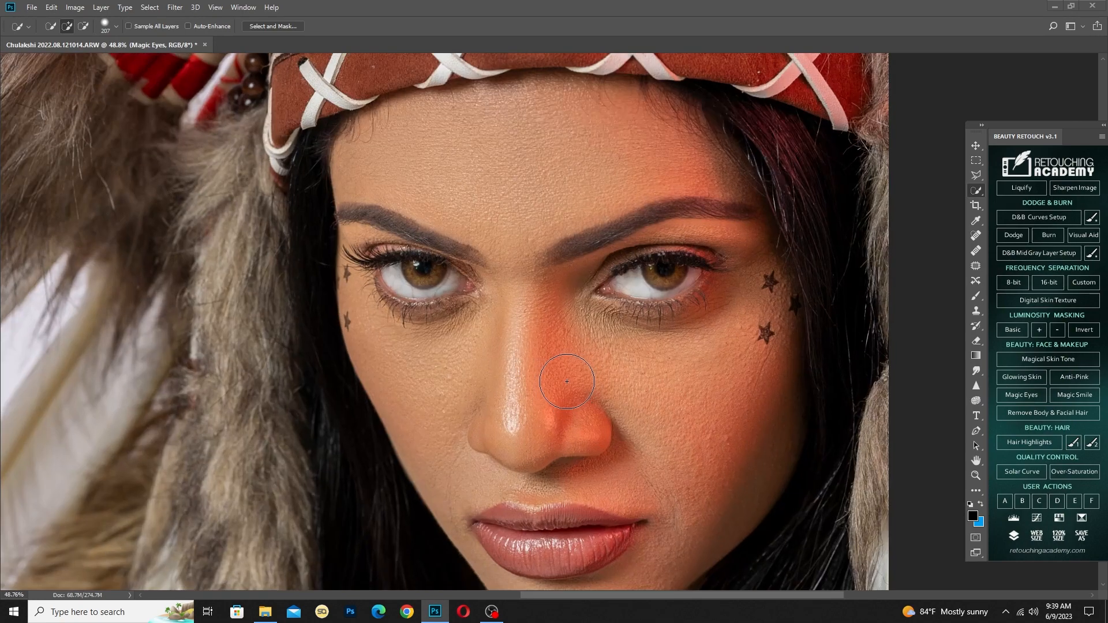
{"action": "scroll", "coordinate": [567, 381], "scroll_direction": "down", "scroll_amount": 5}
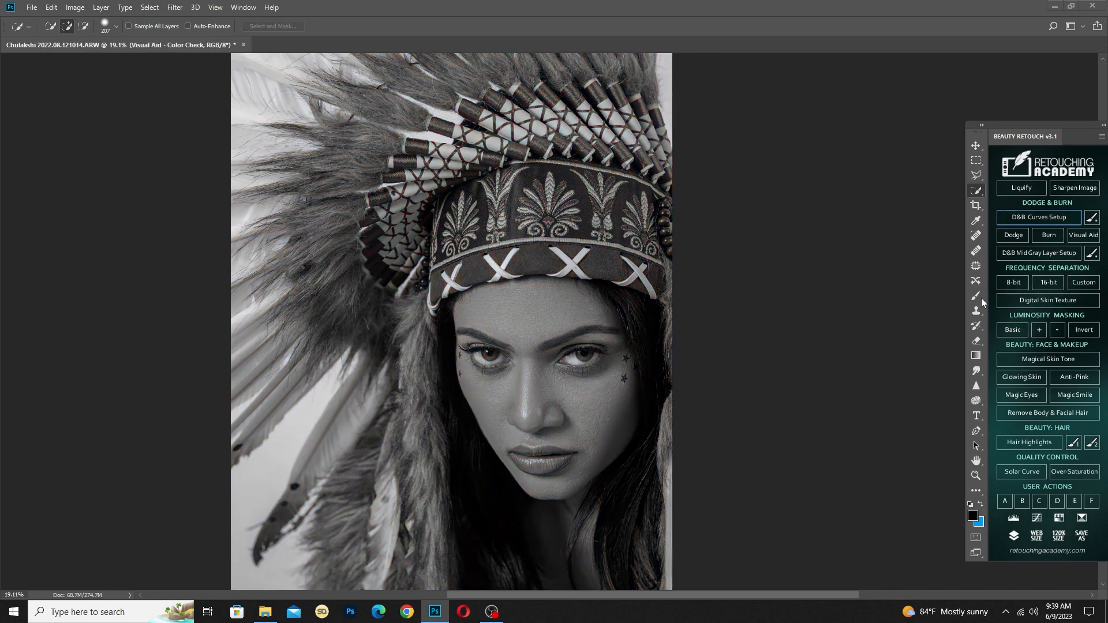
{"action": "left_click", "coordinate": [979, 297]}
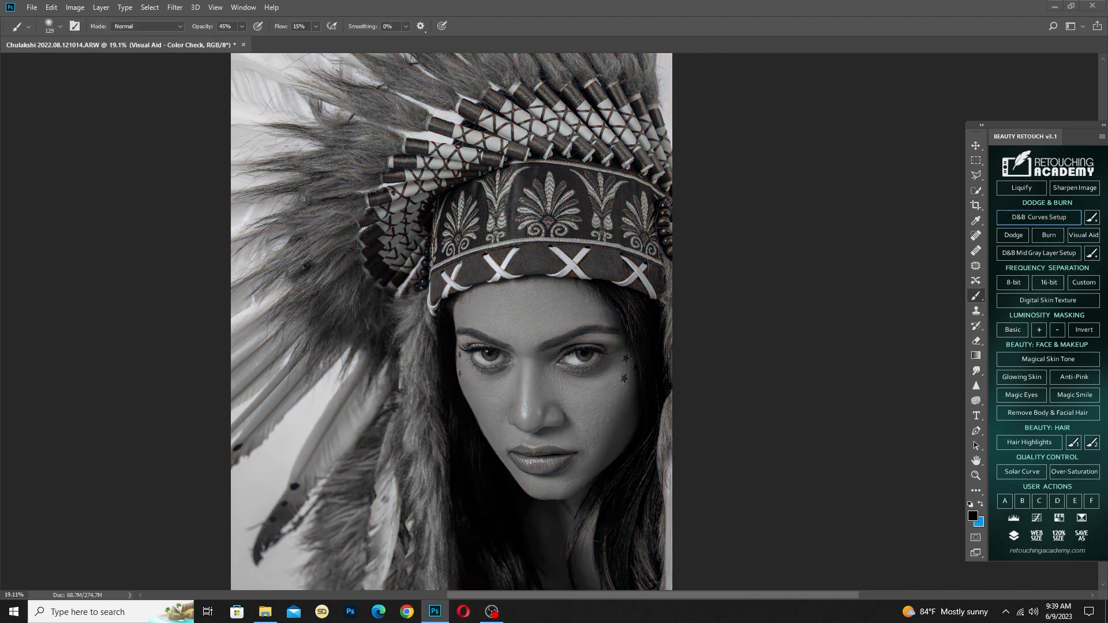
Brighten the highlights on the nose by painting white on the Dodge Curve mask with a small soft brush
{"action": "scroll", "coordinate": [591, 397], "scroll_direction": "up", "scroll_amount": 7}
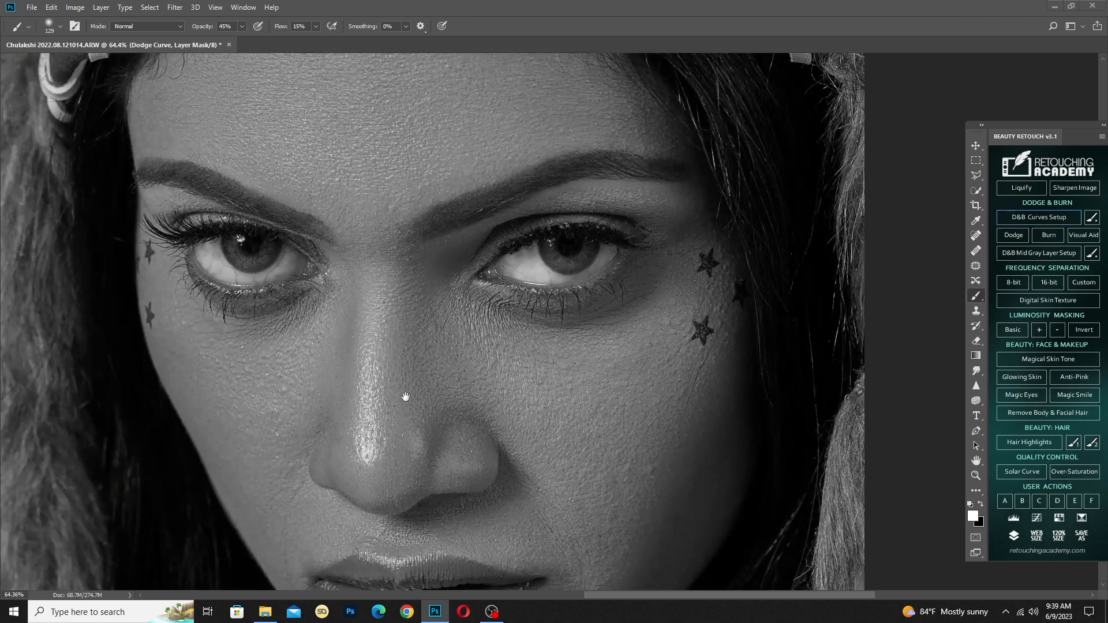
{"action": "left_click_drag", "start_coordinate": [386, 438], "coordinate": [355, 439]}
{"action": "scroll", "coordinate": [356, 462], "scroll_direction": "up", "scroll_amount": 2}
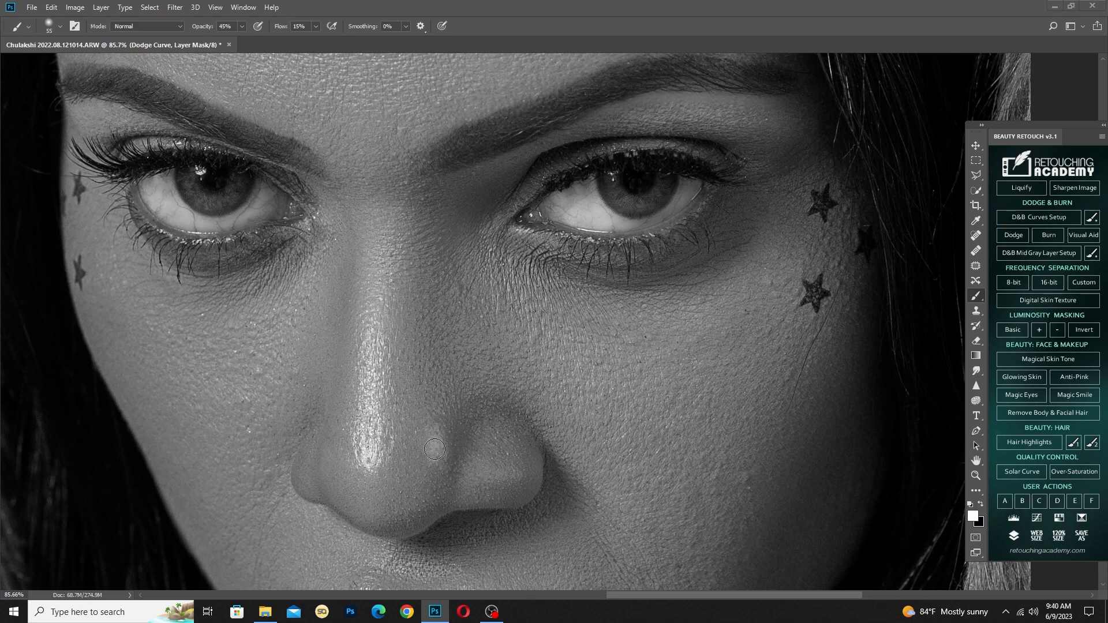
{"action": "left_click_drag", "start_coordinate": [484, 476], "coordinate": [491, 477]}
{"action": "mouse_move", "coordinate": [483, 476]}
{"action": "left_mouse_down"}
{"action": "mouse_move", "coordinate": [533, 483]}
{"action": "mouse_move", "coordinate": [481, 479]}
{"action": "mouse_move", "coordinate": [523, 471]}
{"action": "mouse_move", "coordinate": [472, 476]}
{"action": "mouse_move", "coordinate": [501, 475]}
{"action": "left_mouse_up"}
{"action": "left_click_drag", "start_coordinate": [411, 334], "coordinate": [425, 416]}
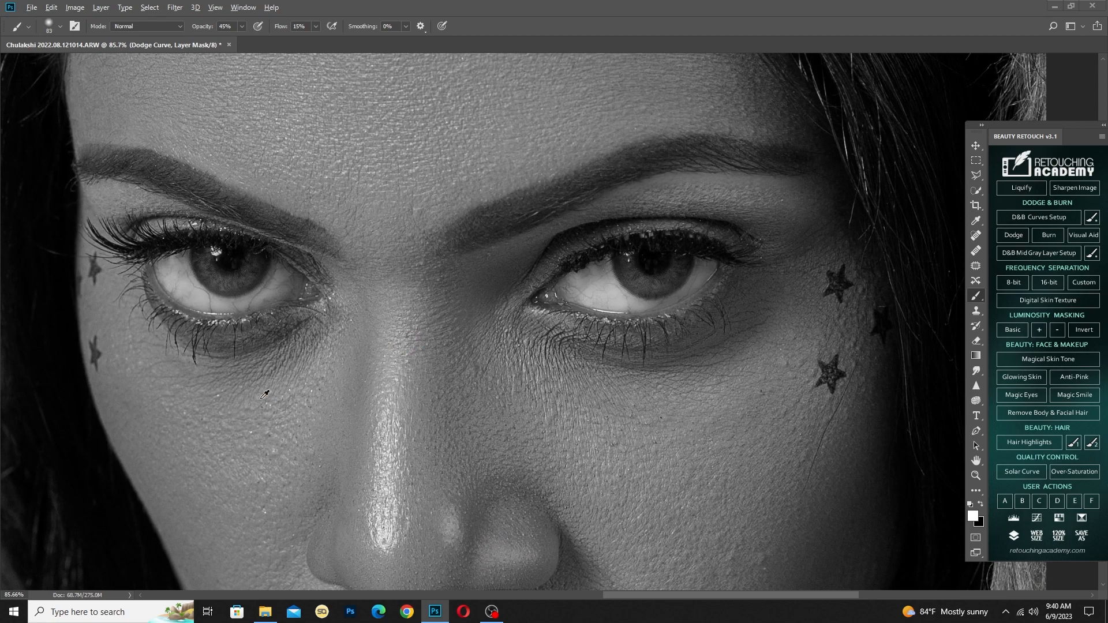
Dodge the cheeks below both eyes on the Dodge Curve mask with a soft brush of about 244 pixels
{"action": "left_click_drag", "start_coordinate": [262, 397], "coordinate": [321, 397]}
{"action": "left_click_drag", "start_coordinate": [233, 457], "coordinate": [289, 386]}
{"action": "left_click_drag", "start_coordinate": [291, 424], "coordinate": [309, 424]}
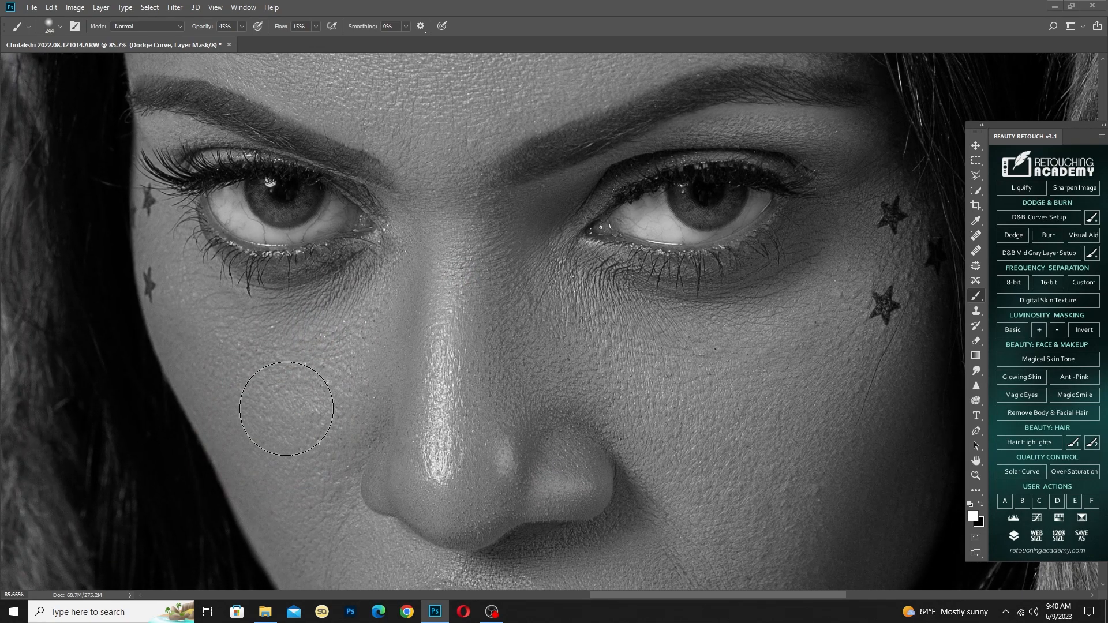
{"action": "mouse_move", "coordinate": [681, 395]}
{"action": "left_mouse_down"}
{"action": "mouse_move", "coordinate": [652, 441]}
{"action": "mouse_move", "coordinate": [531, 425]}
{"action": "mouse_move", "coordinate": [515, 434]}
{"action": "mouse_move", "coordinate": [535, 430]}
{"action": "left_mouse_up"}
{"action": "mouse_move", "coordinate": [639, 444]}
{"action": "left_mouse_down"}
{"action": "mouse_move", "coordinate": [541, 427]}
{"action": "mouse_move", "coordinate": [511, 388]}
{"action": "mouse_move", "coordinate": [631, 387]}
{"action": "mouse_move", "coordinate": [588, 390]}
{"action": "left_mouse_up"}
Dodge the upper eyelids on the Dodge Curve mask with a 104-pixel brush
{"action": "left_click_drag", "start_coordinate": [553, 268], "coordinate": [533, 269]}
{"action": "left_click_drag", "start_coordinate": [564, 177], "coordinate": [550, 182]}
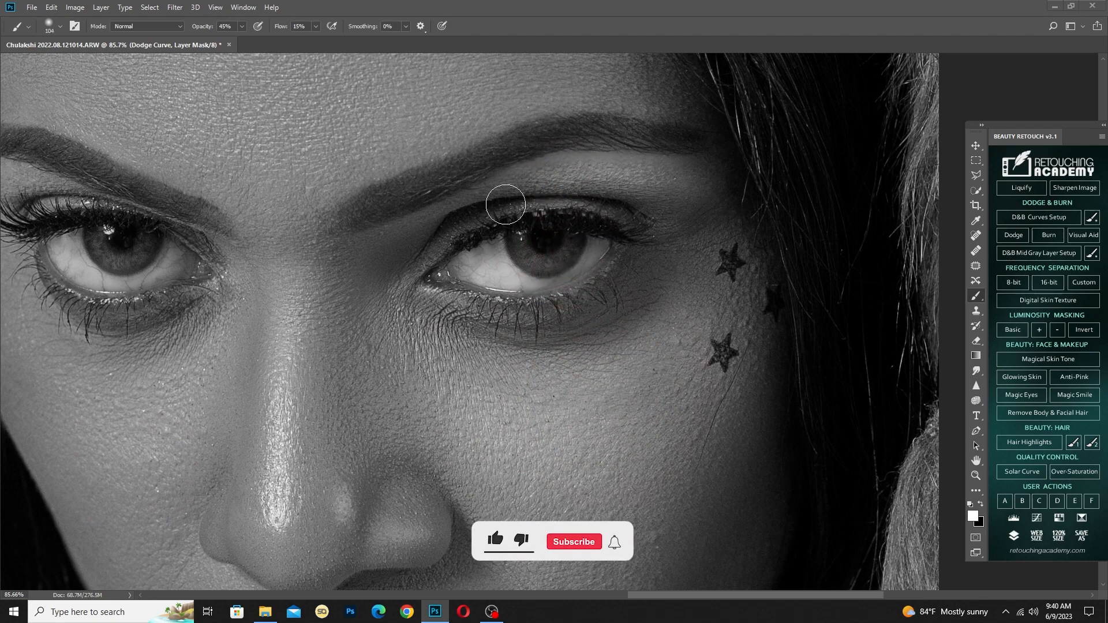
{"action": "left_click_drag", "start_coordinate": [469, 235], "coordinate": [587, 272]}
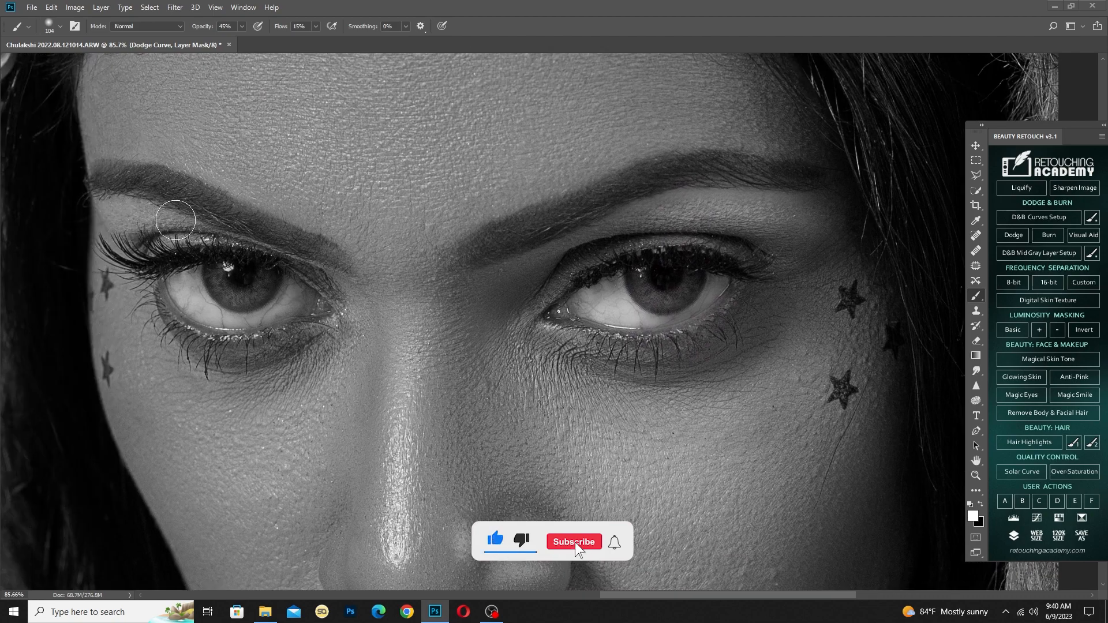
Dodge the centre of the forehead on the Dodge Curve mask with a large soft brush of about 465 pixels
{"action": "mouse_move", "coordinate": [302, 173]}
{"action": "left_mouse_down"}
{"action": "mouse_move", "coordinate": [298, 326]}
{"action": "mouse_move", "coordinate": [330, 306]}
{"action": "left_mouse_up"}
{"action": "scroll", "coordinate": [311, 317], "scroll_direction": "down", "scroll_amount": 5}
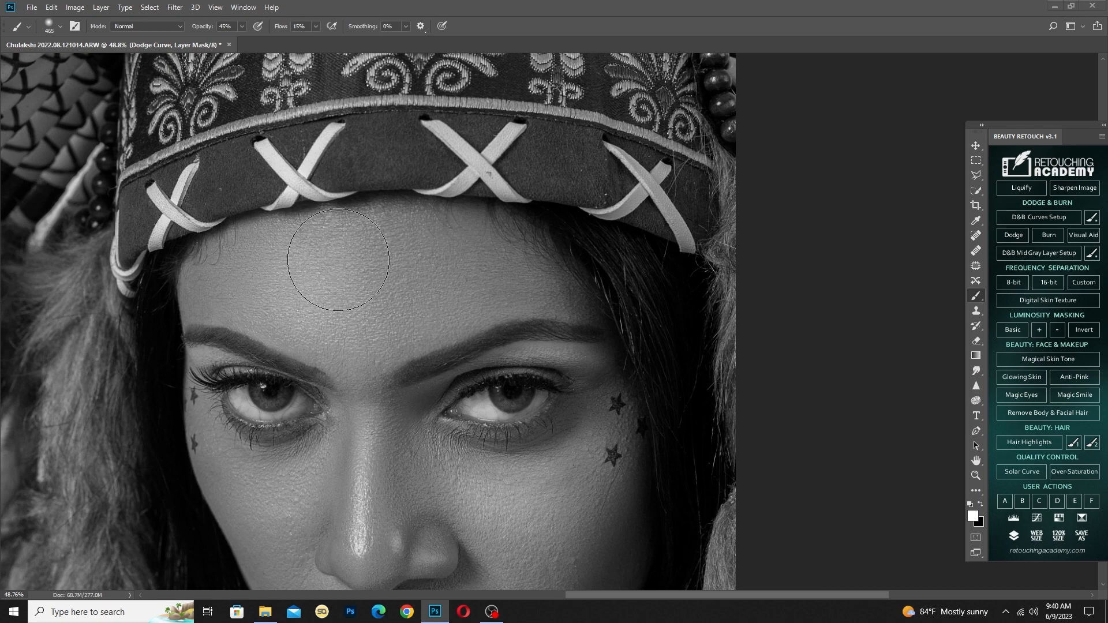
{"action": "scroll", "coordinate": [364, 268], "scroll_direction": "down", "scroll_amount": 5}
{"action": "mouse_move", "coordinate": [462, 385]}
{"action": "left_mouse_down"}
{"action": "mouse_move", "coordinate": [436, 382]}
{"action": "mouse_move", "coordinate": [460, 396]}
{"action": "mouse_move", "coordinate": [486, 270]}
{"action": "left_mouse_up"}
Dodge the highlights on the lips and the upper lip edge with a small brush on the Dodge Curve mask
{"action": "scroll", "coordinate": [495, 334], "scroll_direction": "up", "scroll_amount": 5}
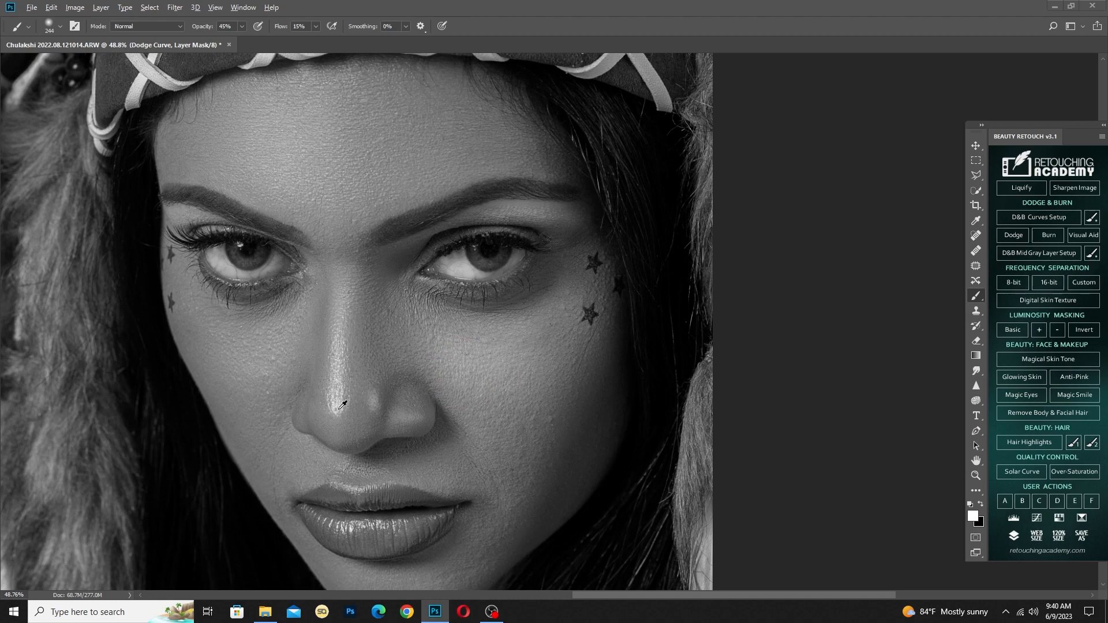
{"action": "mouse_move", "coordinate": [337, 404]}
{"action": "left_mouse_down"}
{"action": "mouse_move", "coordinate": [327, 406]}
{"action": "mouse_move", "coordinate": [372, 403]}
{"action": "mouse_move", "coordinate": [336, 409]}
{"action": "left_mouse_up"}
{"action": "scroll", "coordinate": [370, 490], "scroll_direction": "up", "scroll_amount": 3}
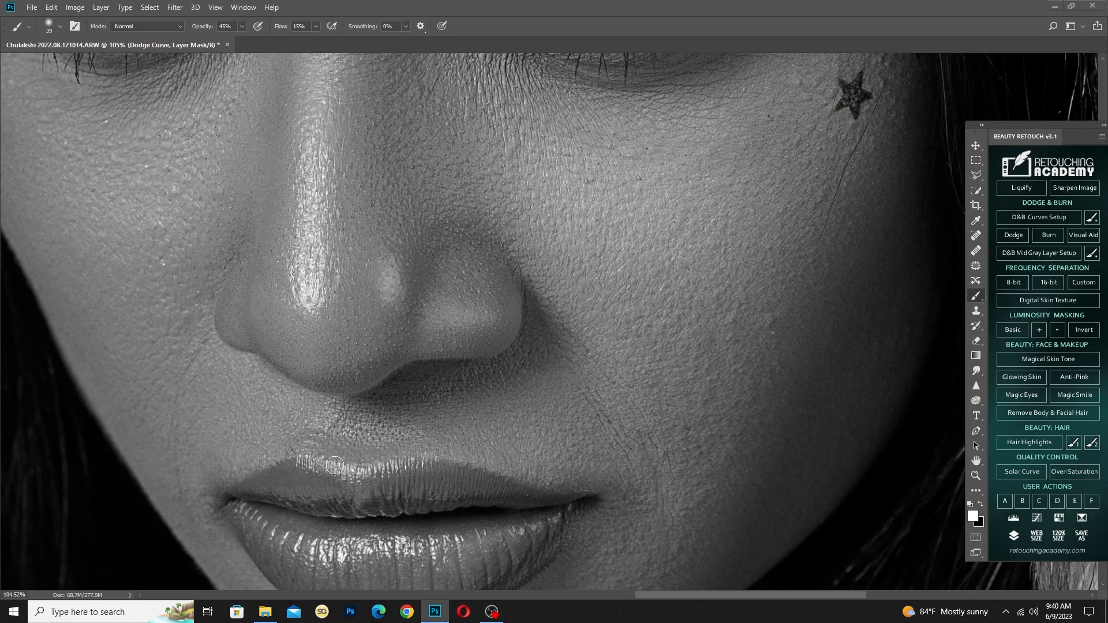
{"action": "left_click_drag", "start_coordinate": [346, 439], "coordinate": [366, 424]}
{"action": "scroll", "coordinate": [433, 411], "scroll_direction": "down", "scroll_amount": 2}
Dodge the skin around the mouth and on the chin with a 162-pixel brush on the Dodge Curve mask
{"action": "left_click_drag", "start_coordinate": [433, 411], "coordinate": [482, 421]}
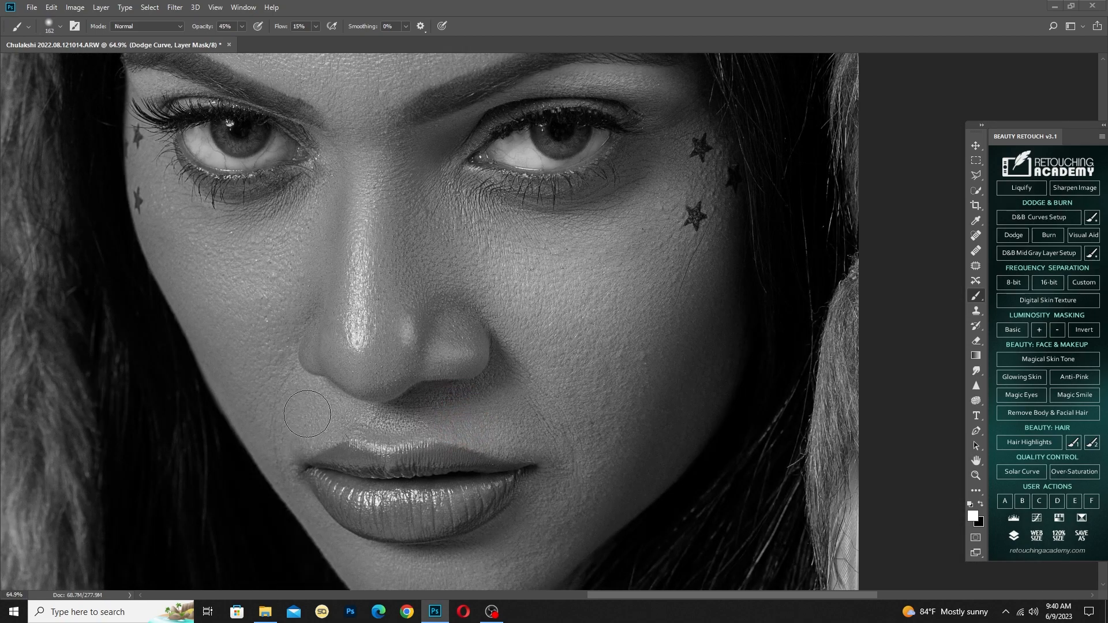
{"action": "left_click_drag", "start_coordinate": [356, 365], "coordinate": [317, 192]}
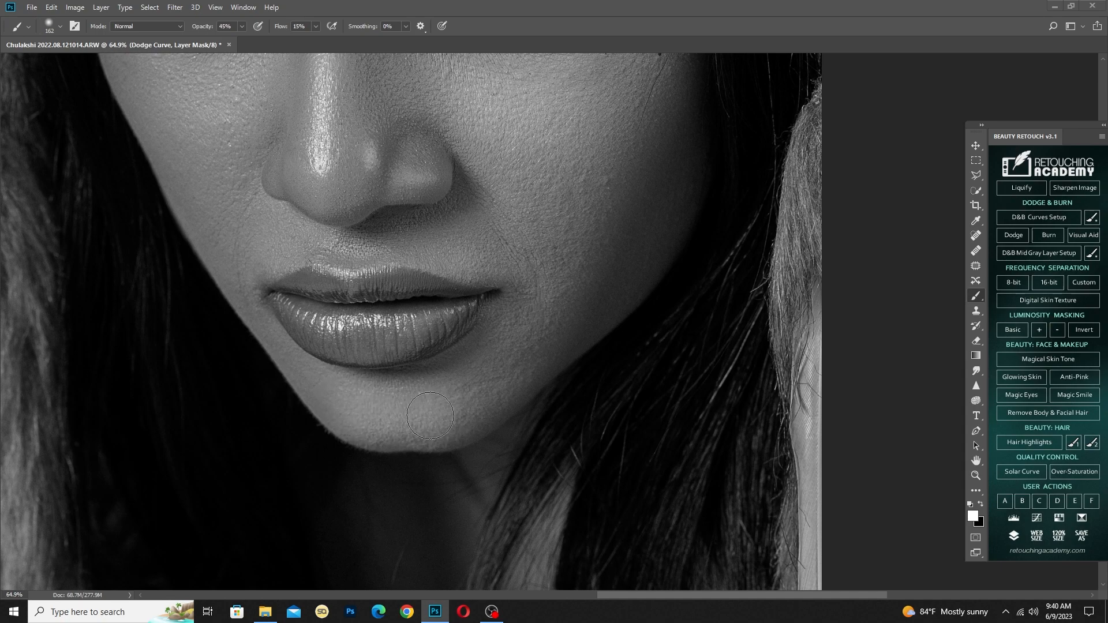
{"action": "scroll", "coordinate": [399, 407], "scroll_direction": "down", "scroll_amount": 3}
{"action": "scroll", "coordinate": [392, 334], "scroll_direction": "up", "scroll_amount": 2}
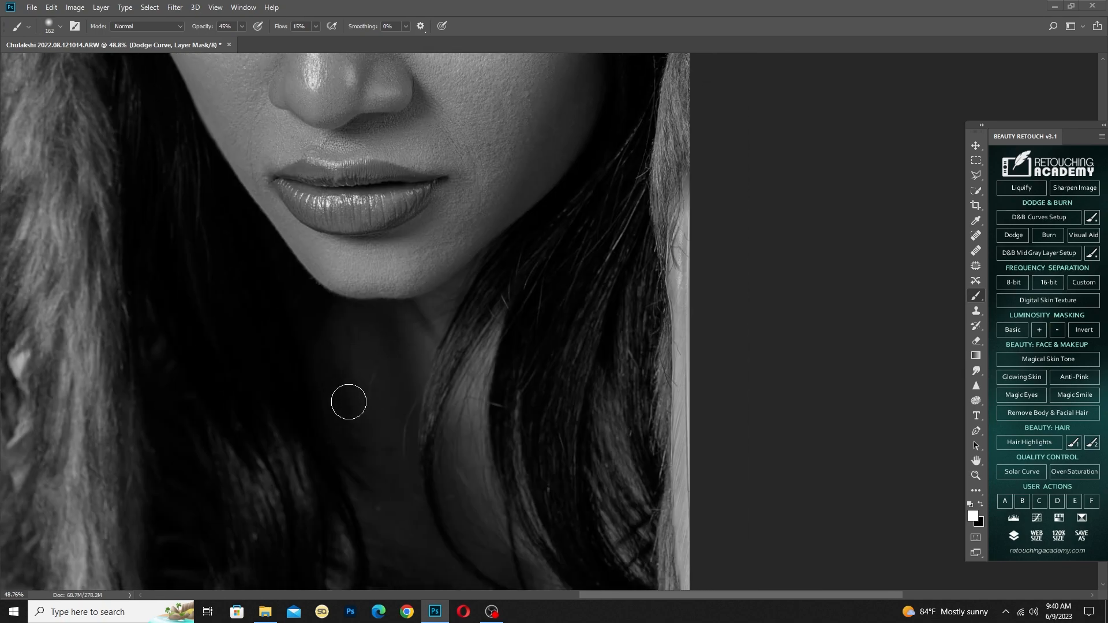
Dodge the neck and chest on the Dodge Curve mask with a 427-pixel brush
{"action": "right_click", "coordinate": [348, 412], "text": "alt"}
{"action": "scroll", "coordinate": [383, 420], "scroll_direction": "down", "scroll_amount": 2}
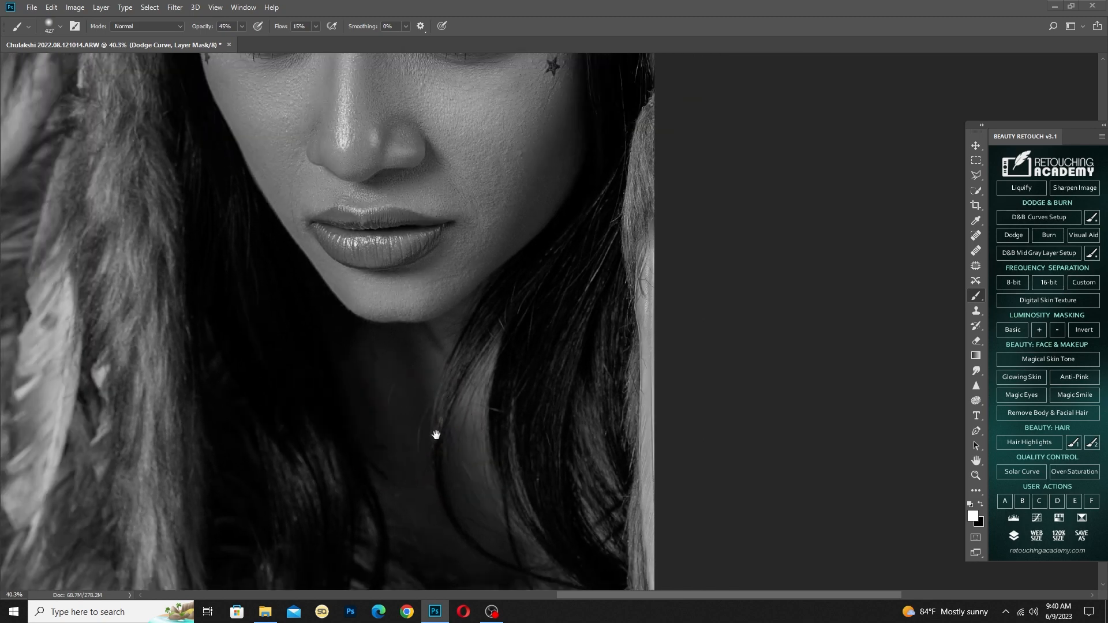
{"action": "left_click_drag", "start_coordinate": [435, 435], "coordinate": [416, 361]}
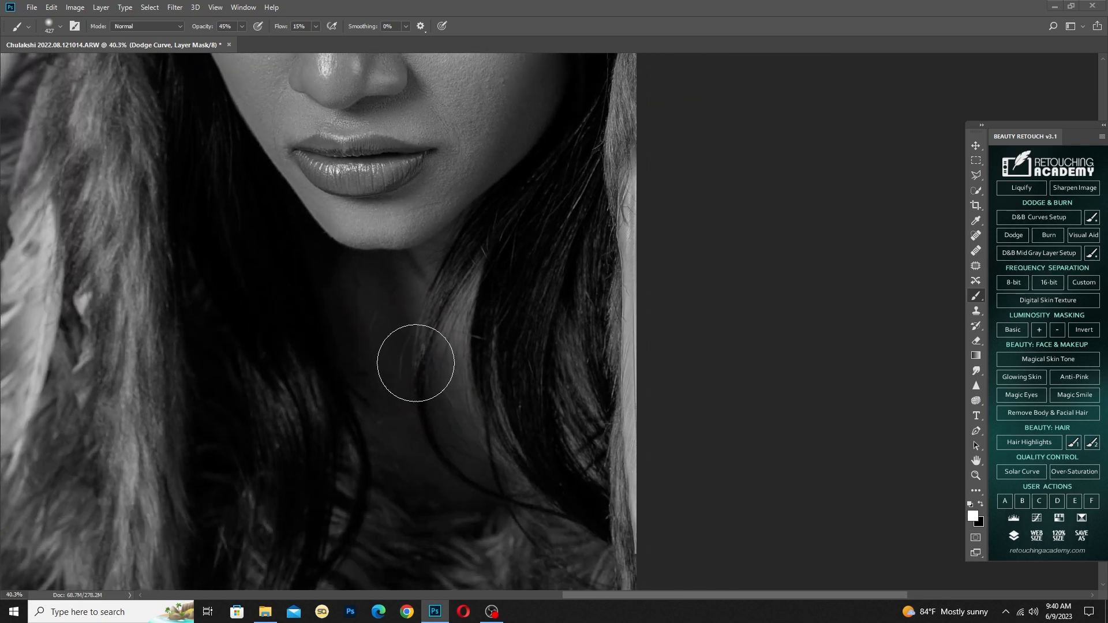
{"action": "scroll", "coordinate": [392, 363], "scroll_direction": "down", "scroll_amount": 1}
{"action": "scroll", "coordinate": [392, 363], "scroll_direction": "down", "scroll_amount": 2}
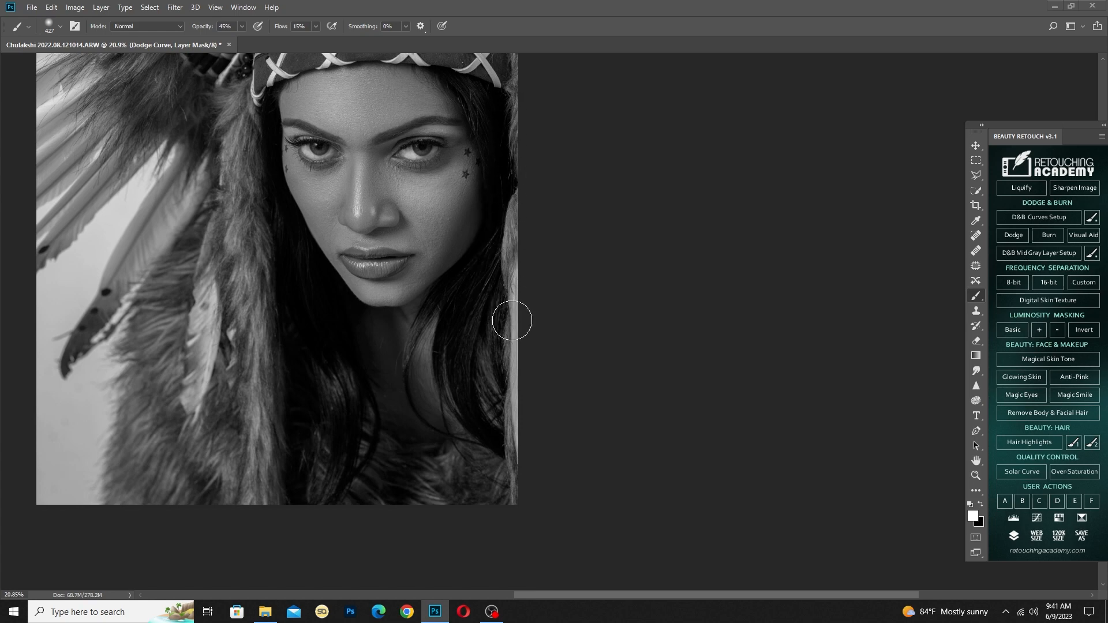
{"action": "scroll", "coordinate": [380, 404], "scroll_direction": "down", "scroll_amount": 1}
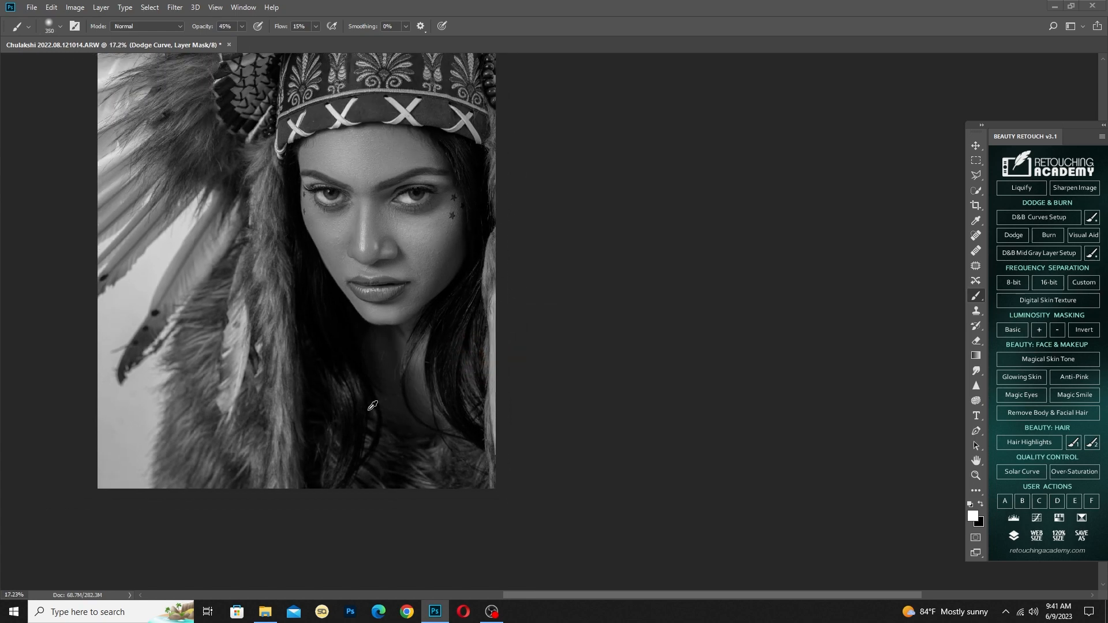
Dodge the headdress's laced and embroidered headband with a brush of about 211 to 238 pixels at 58% opacity
{"action": "scroll", "coordinate": [372, 424], "scroll_direction": "up", "scroll_amount": 5}
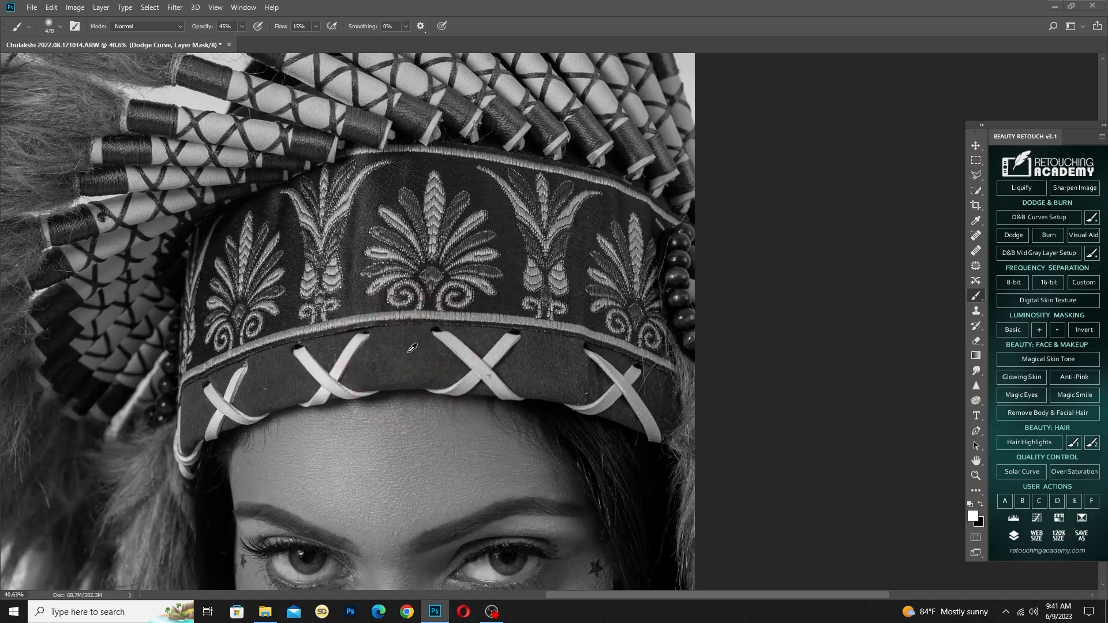
{"action": "mouse_move", "coordinate": [409, 352]}
{"action": "left_mouse_down", "text": "alt"}
{"action": "mouse_move", "coordinate": [395, 352]}
{"action": "mouse_move", "coordinate": [420, 348]}
{"action": "mouse_move", "coordinate": [392, 375]}
{"action": "mouse_move", "coordinate": [402, 373]}
{"action": "left_mouse_up", "text": "alt"}
{"action": "scroll", "coordinate": [382, 361], "scroll_direction": "up", "scroll_amount": 6}
{"action": "scroll", "coordinate": [405, 371], "scroll_direction": "down", "scroll_amount": 3}
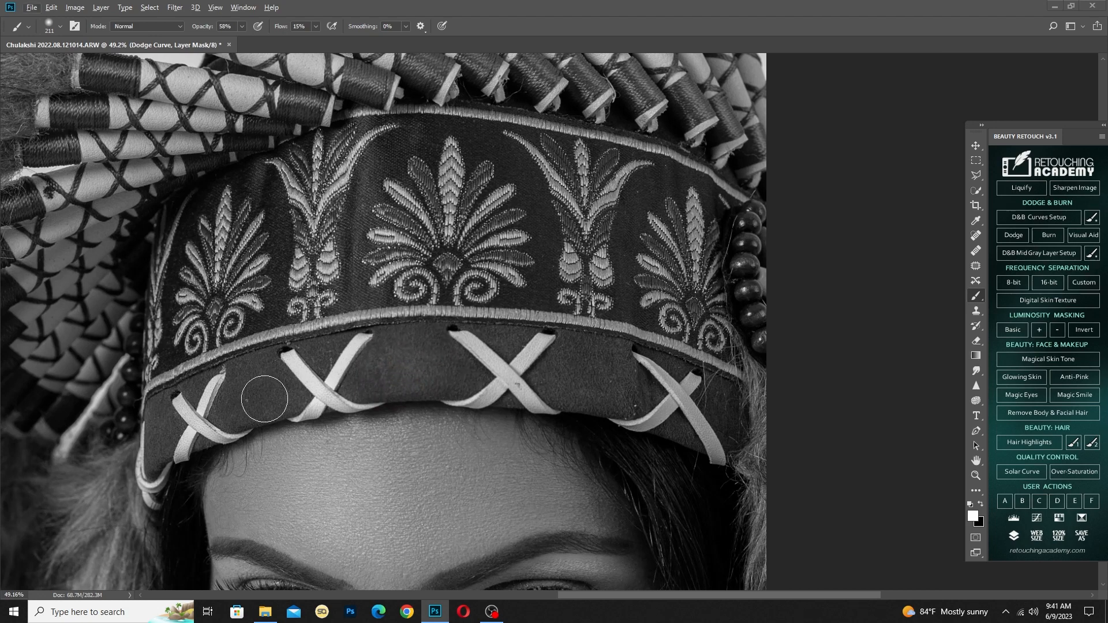
{"action": "scroll", "coordinate": [378, 312], "scroll_direction": "down", "scroll_amount": 2}
{"action": "left_click_drag", "start_coordinate": [375, 316], "coordinate": [382, 316], "text": "alt"}
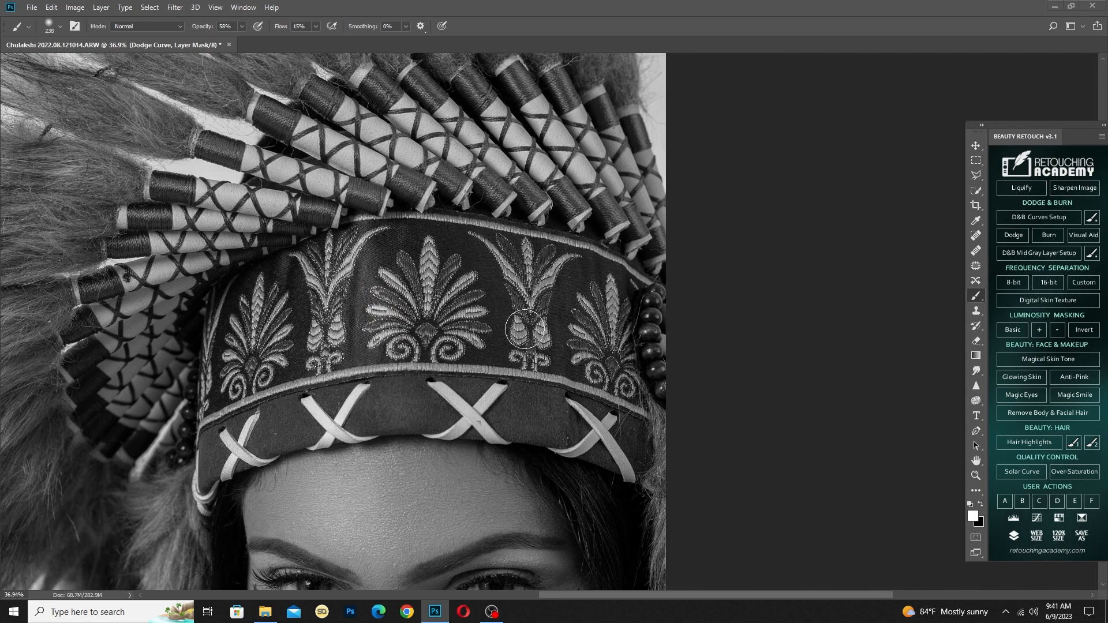
Dodge the thread-wrapped ends of the headdress quills above and to the right of the headband with a 54-pixel brush
{"action": "scroll", "coordinate": [421, 280], "scroll_direction": "up", "scroll_amount": 3}
{"action": "scroll", "coordinate": [374, 247], "scroll_direction": "up", "scroll_amount": 9}
{"action": "left_click_drag", "start_coordinate": [374, 247], "coordinate": [538, 330]}
{"action": "left_click_drag", "start_coordinate": [295, 248], "coordinate": [303, 248], "text": "alt"}
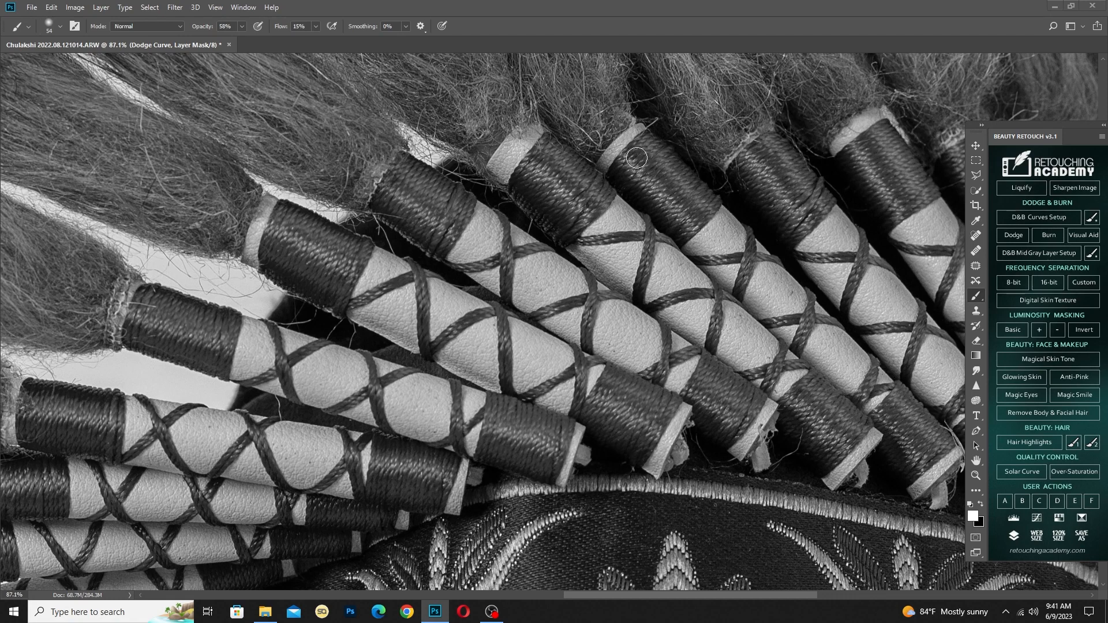
{"action": "left_click_drag", "start_coordinate": [799, 396], "coordinate": [642, 335]}
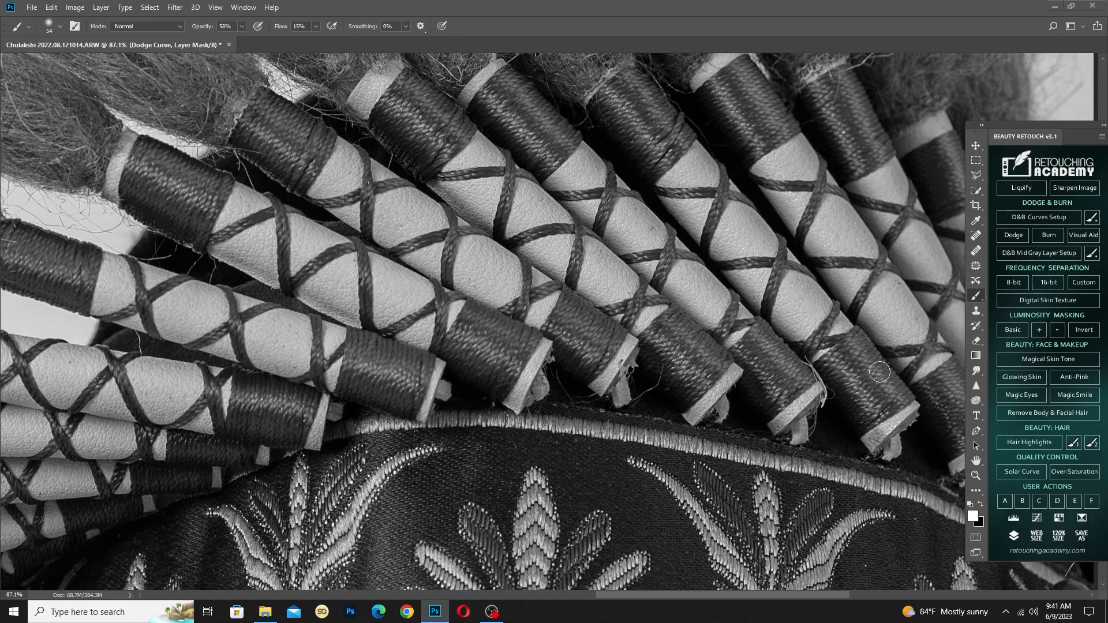
{"action": "left_click_drag", "start_coordinate": [710, 214], "coordinate": [713, 408]}
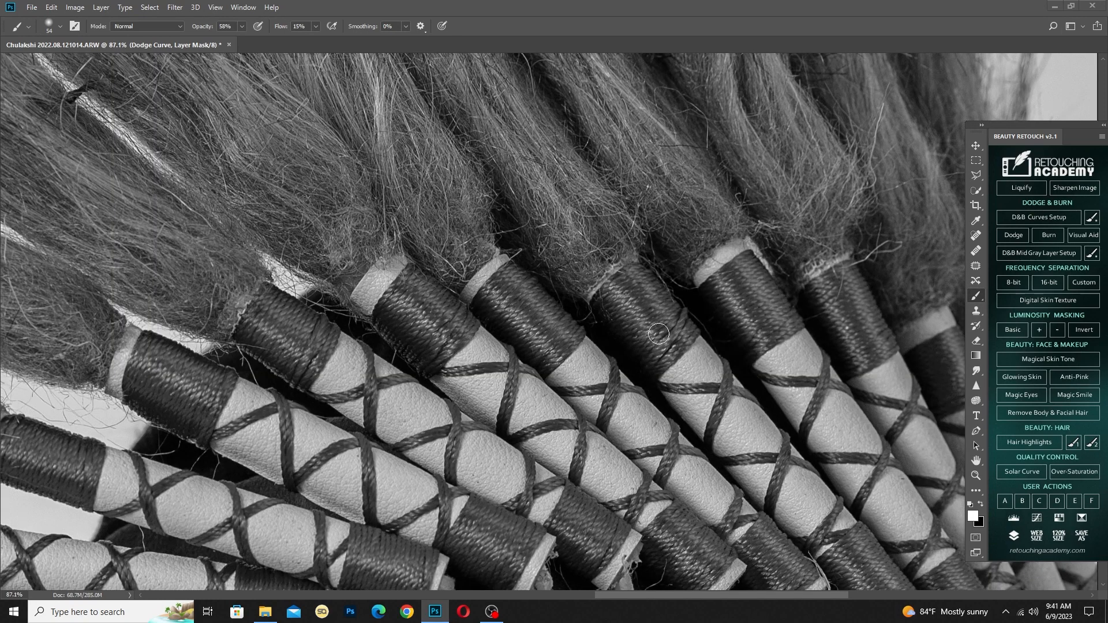
{"action": "left_click_drag", "start_coordinate": [796, 398], "coordinate": [671, 416]}
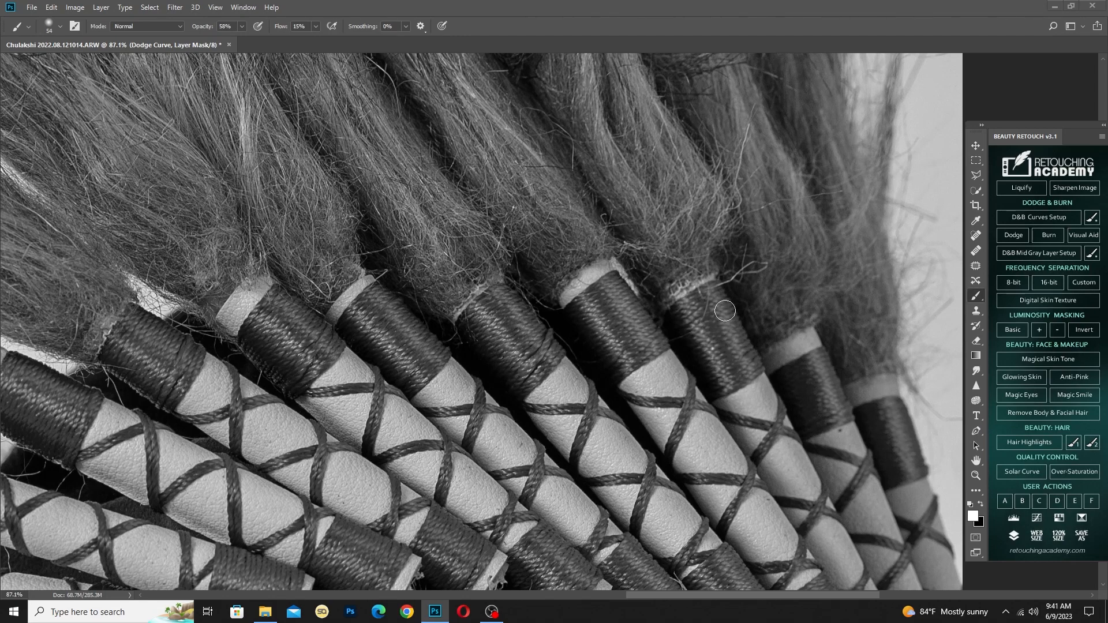
{"action": "left_click_drag", "start_coordinate": [736, 337], "coordinate": [547, 177]}
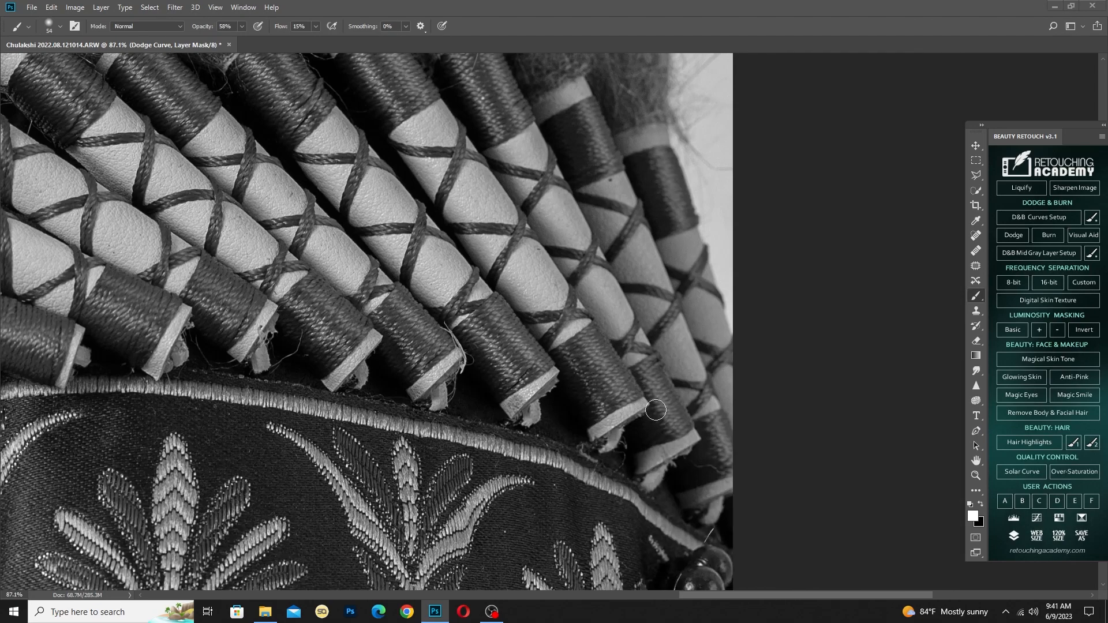
{"action": "left_click_drag", "start_coordinate": [573, 159], "coordinate": [577, 263]}
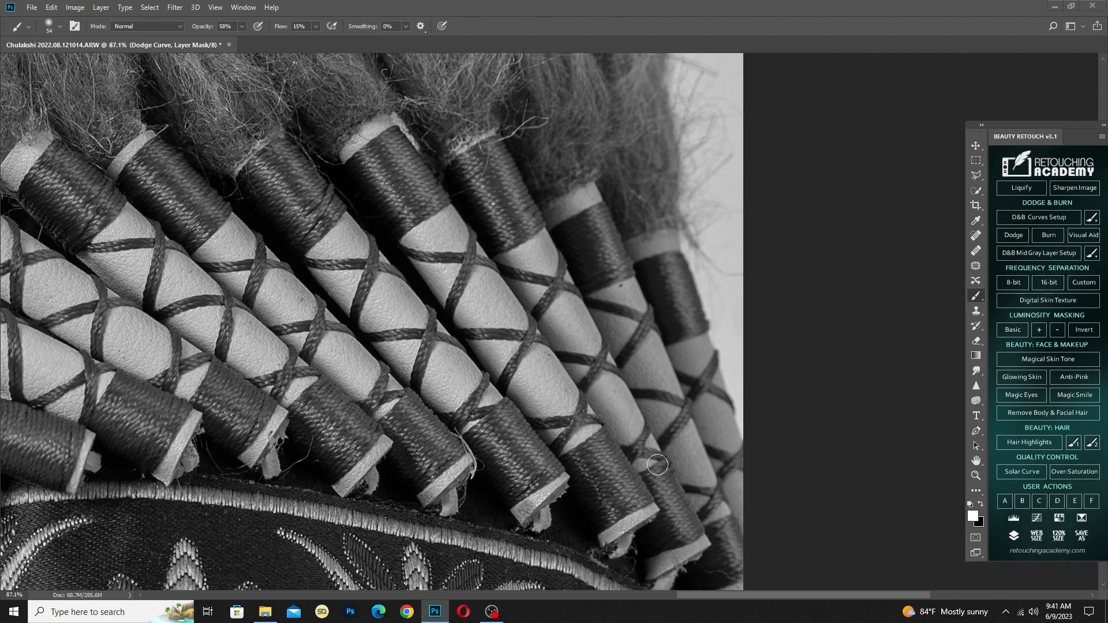
Dodge the thread-wrapped ends of the quills on the headdress's left side with a 54-pixel brush at 58% opacity
{"action": "left_click_drag", "start_coordinate": [191, 398], "coordinate": [425, 386]}
{"action": "left_click_drag", "start_coordinate": [231, 402], "coordinate": [408, 426]}
{"action": "left_click_drag", "start_coordinate": [314, 476], "coordinate": [471, 362]}
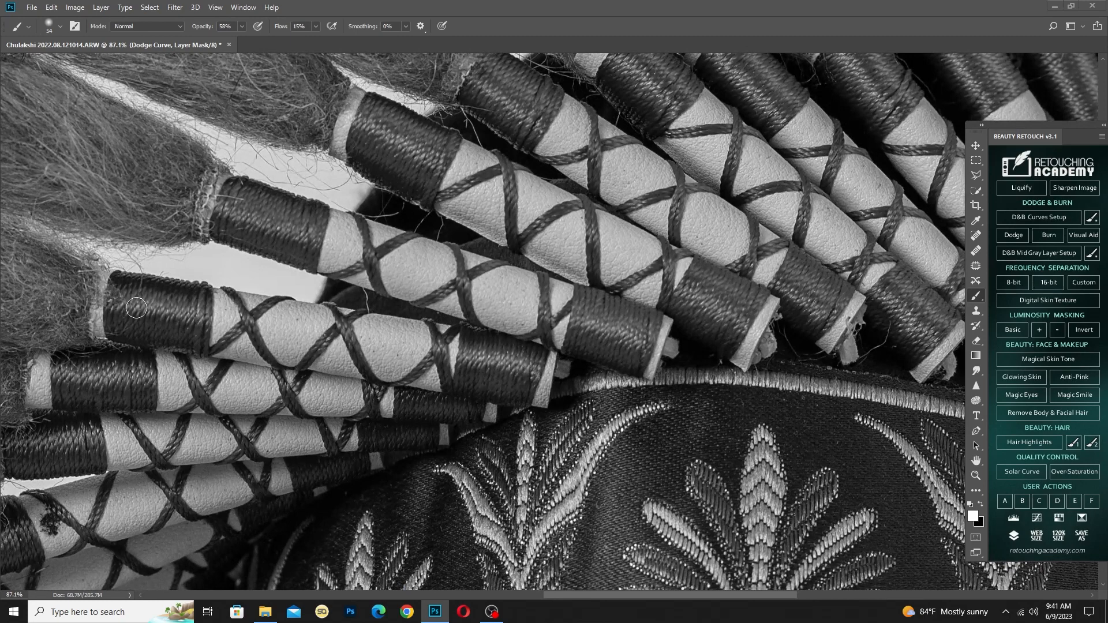
{"action": "left_click_drag", "start_coordinate": [135, 380], "coordinate": [221, 351]}
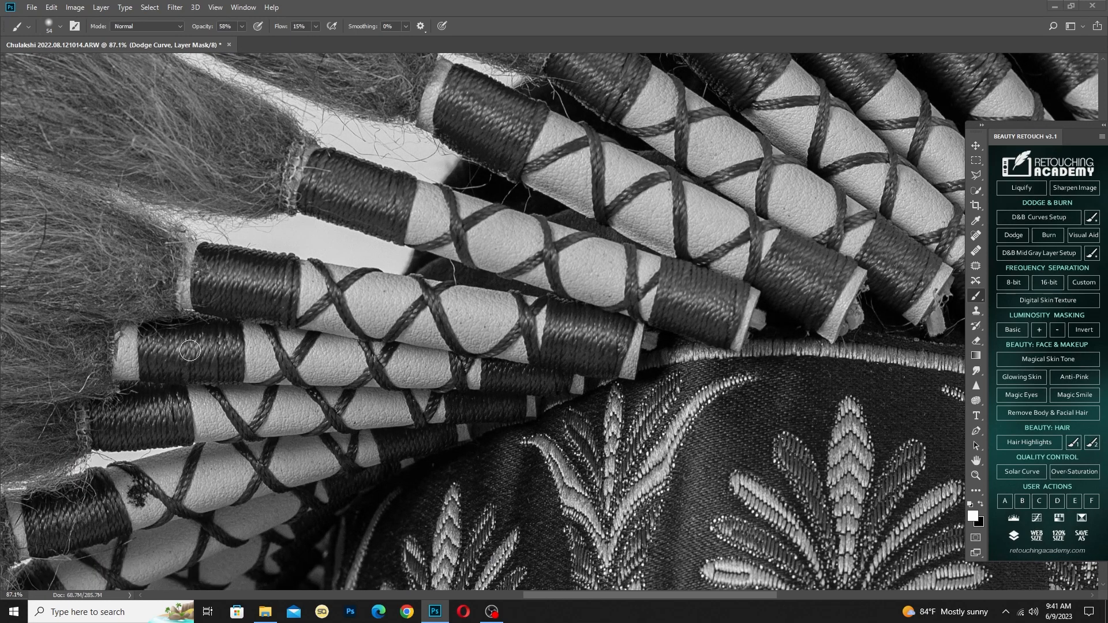
{"action": "left_click_drag", "start_coordinate": [419, 441], "coordinate": [429, 402]}
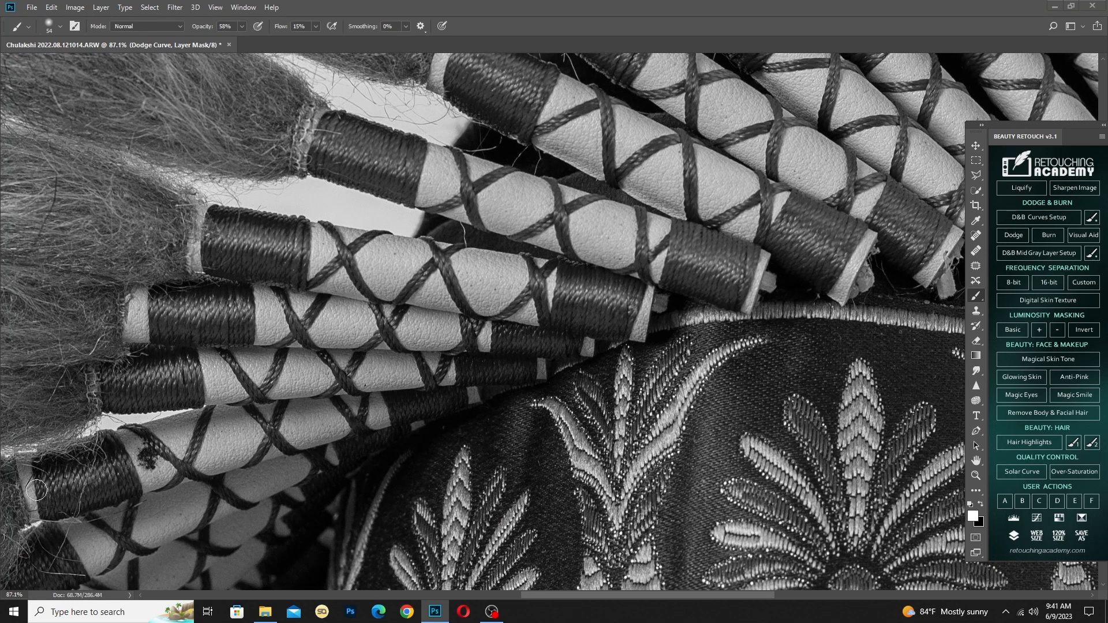
{"action": "left_click_drag", "start_coordinate": [153, 469], "coordinate": [272, 372]}
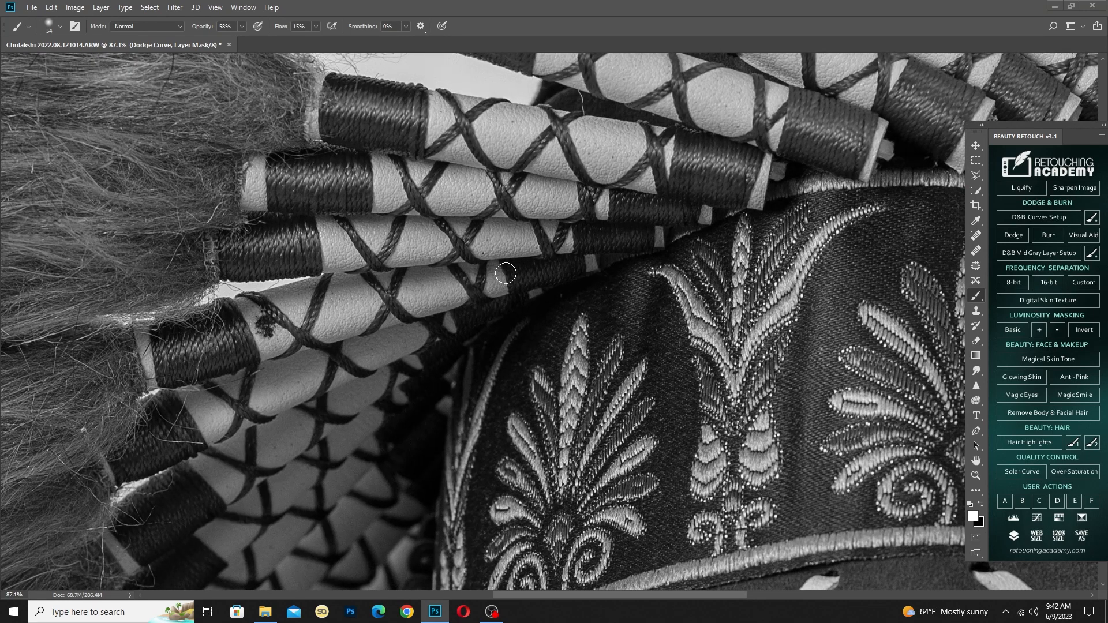
{"action": "left_click_drag", "start_coordinate": [506, 273], "coordinate": [241, 370]}
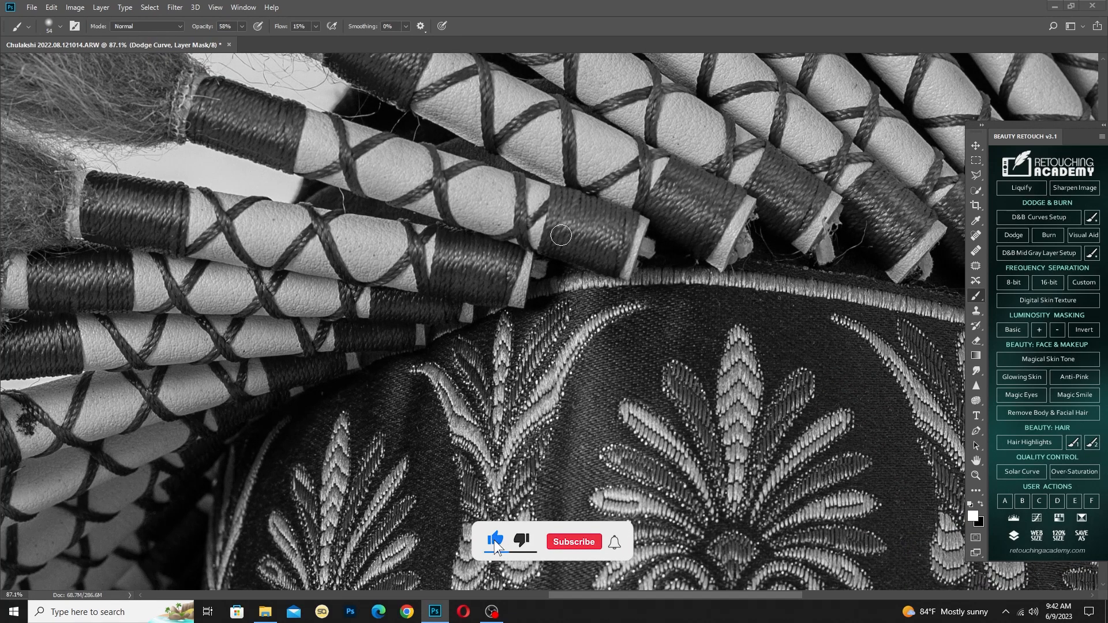
Dodge the fluff and quills along the headdress's left side with a 337-pixel brush
{"action": "scroll", "coordinate": [561, 235], "scroll_direction": "down", "scroll_amount": 6}
{"action": "scroll", "coordinate": [498, 376], "scroll_direction": "down", "scroll_amount": 1}
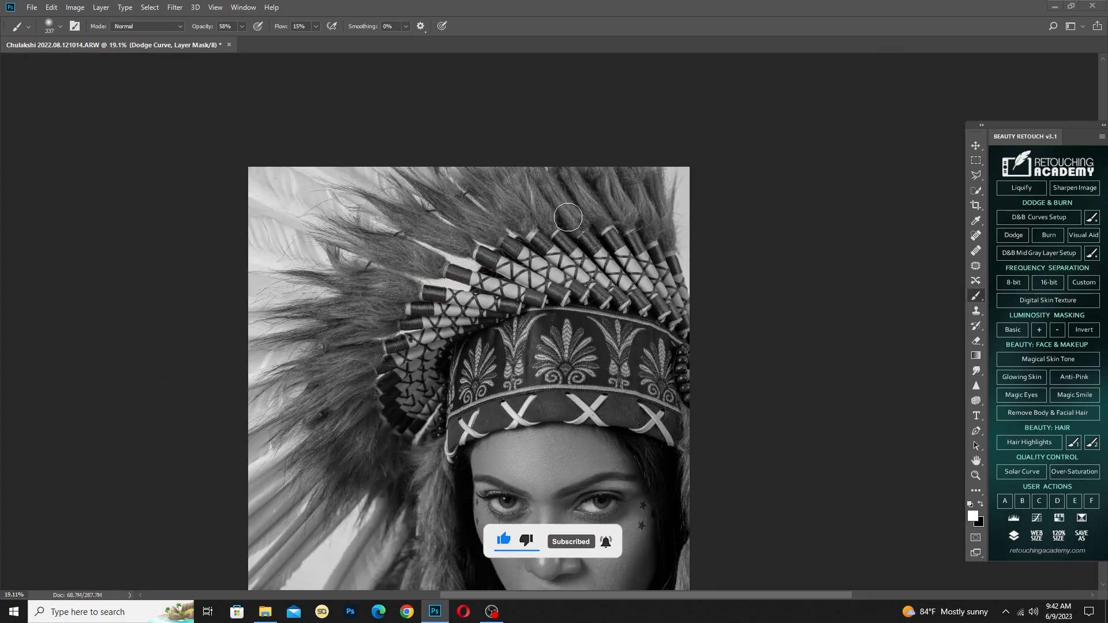
{"action": "mouse_move", "coordinate": [398, 385]}
{"action": "left_mouse_down"}
{"action": "mouse_move", "coordinate": [379, 361]}
{"action": "mouse_move", "coordinate": [243, 402]}
{"action": "mouse_move", "coordinate": [364, 389]}
{"action": "mouse_move", "coordinate": [295, 453]}
{"action": "mouse_move", "coordinate": [357, 417]}
{"action": "mouse_move", "coordinate": [412, 485]}
{"action": "left_mouse_up"}
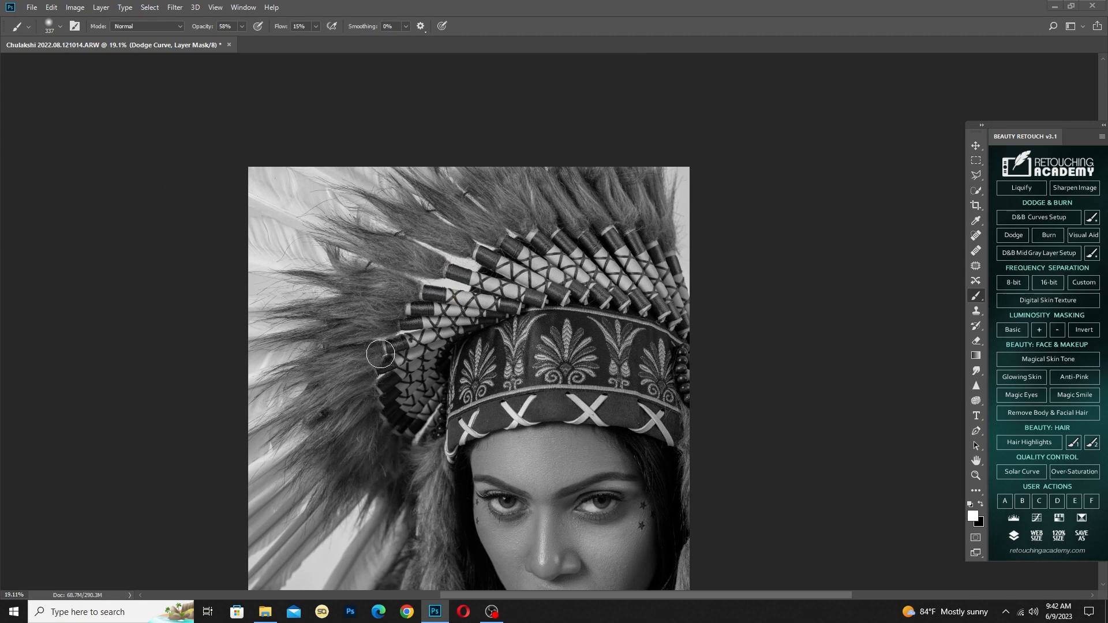
Dodge the feathers and fur hanging beside the face and hair with a 425-pixel brush
{"action": "scroll", "coordinate": [435, 334], "scroll_direction": "down", "scroll_amount": 1}
{"action": "right_click", "coordinate": [455, 370], "text": "alt"}
{"action": "left_click_drag", "start_coordinate": [488, 370], "coordinate": [522, 340]}
{"action": "mouse_move", "coordinate": [578, 510]}
{"action": "left_mouse_down"}
{"action": "mouse_move", "coordinate": [455, 391]}
{"action": "mouse_move", "coordinate": [455, 375]}
{"action": "left_mouse_up"}
{"action": "right_click", "coordinate": [333, 445], "text": "alt"}
{"action": "mouse_move", "coordinate": [329, 441]}
{"action": "left_mouse_down"}
{"action": "mouse_move", "coordinate": [314, 394]}
{"action": "mouse_move", "coordinate": [333, 473]}
{"action": "left_mouse_up"}
{"action": "right_click", "coordinate": [331, 466], "text": "alt"}
{"action": "left_click_drag", "start_coordinate": [332, 545], "coordinate": [342, 434]}
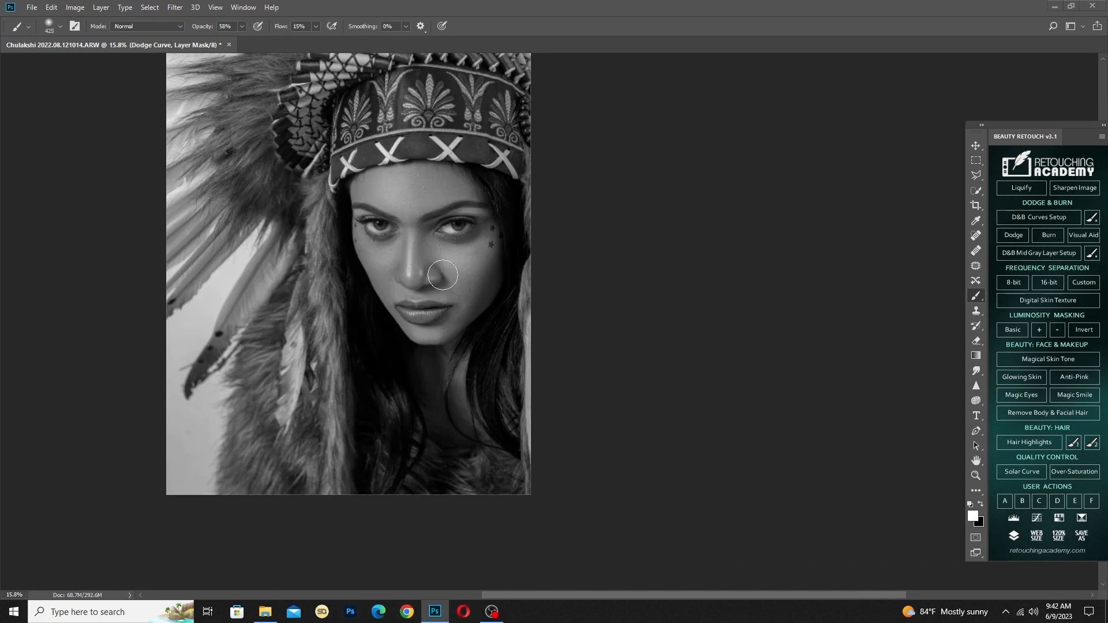
Dodge the fur along the bottom of the portrait and beside the hair with a 501-pixel brush
{"action": "right_click", "coordinate": [502, 382], "text": "alt"}
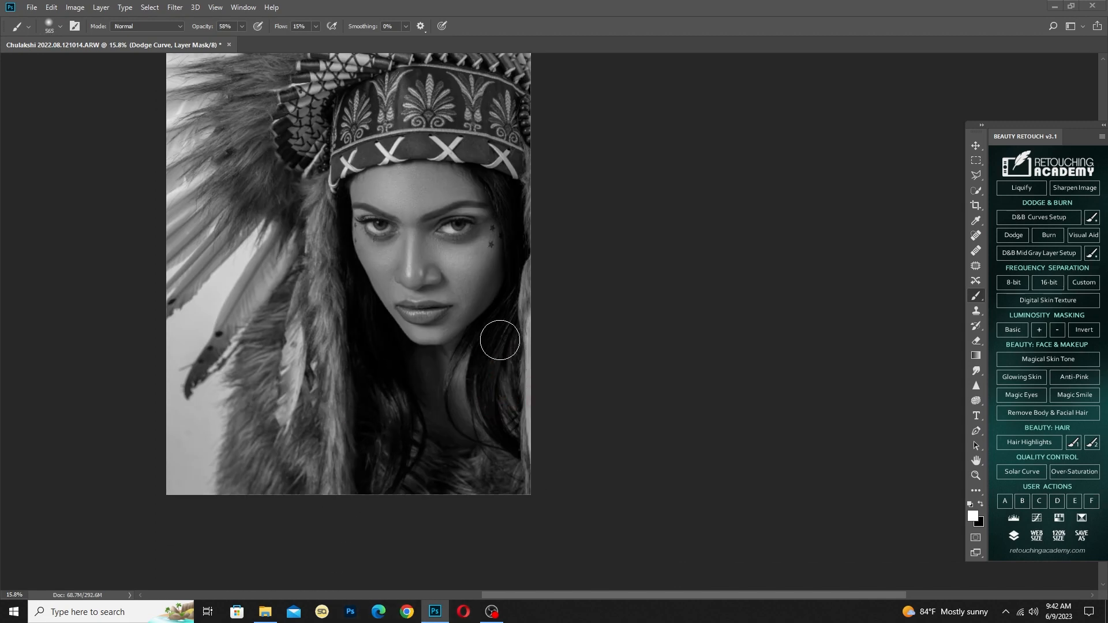
{"action": "right_click", "coordinate": [494, 385], "text": "alt"}
{"action": "right_click", "coordinate": [414, 468], "text": "alt"}
{"action": "mouse_move", "coordinate": [497, 485]}
{"action": "left_mouse_down"}
{"action": "mouse_move", "coordinate": [289, 449]}
{"action": "mouse_move", "coordinate": [264, 477]}
{"action": "left_mouse_up"}
{"action": "left_click_drag", "start_coordinate": [377, 243], "coordinate": [333, 382]}
{"action": "right_click", "coordinate": [375, 317], "text": "alt"}
Dodge the highlights on the forehead, brow area, nose and lips with brushes of 176 down to 91 pixels
{"action": "scroll", "coordinate": [373, 317], "scroll_direction": "up", "scroll_amount": 2}
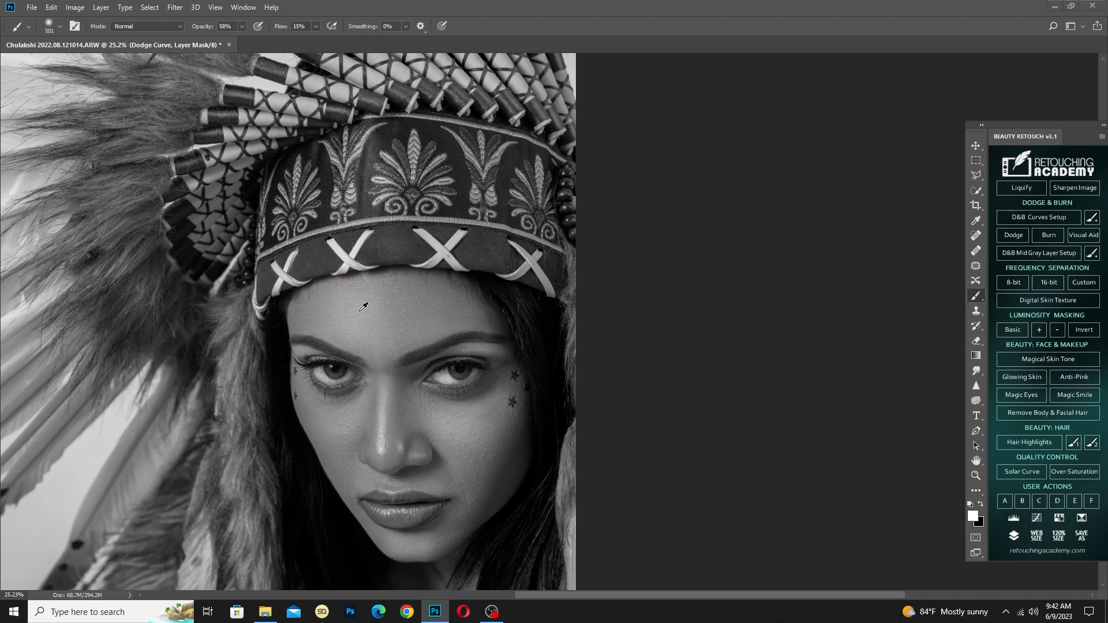
{"action": "mouse_move", "coordinate": [355, 333]}
{"action": "left_mouse_down"}
{"action": "mouse_move", "coordinate": [368, 342]}
{"action": "mouse_move", "coordinate": [375, 306]}
{"action": "mouse_move", "coordinate": [388, 342]}
{"action": "left_mouse_up"}
{"action": "right_click", "coordinate": [387, 342], "text": "alt"}
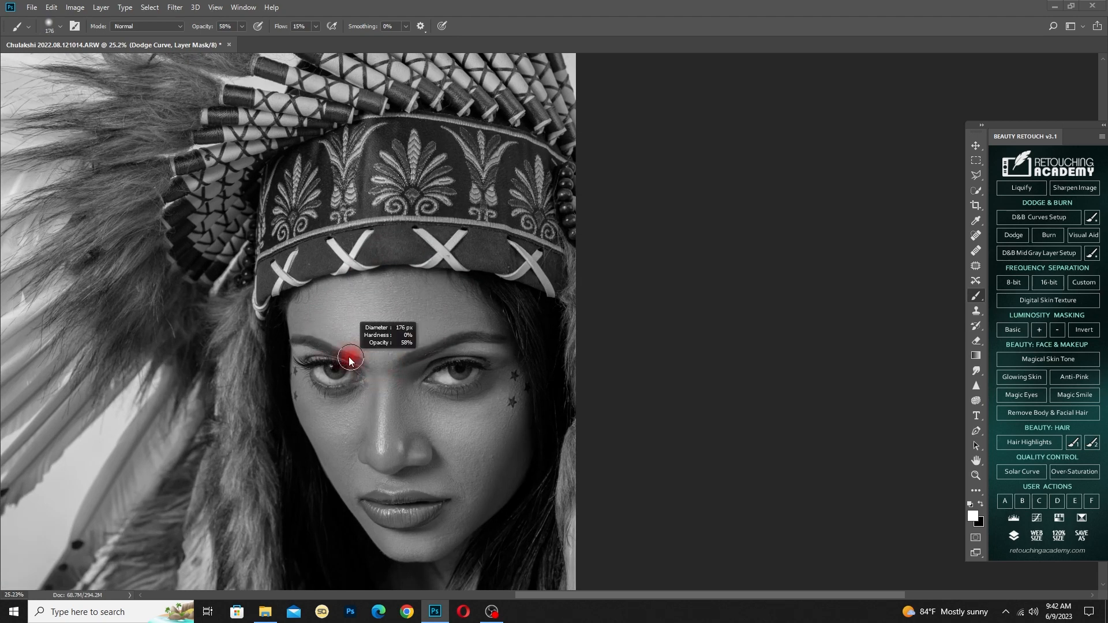
{"action": "scroll", "coordinate": [353, 358], "scroll_direction": "down", "scroll_amount": 3}
{"action": "scroll", "coordinate": [629, 436], "scroll_direction": "up", "scroll_amount": 4}
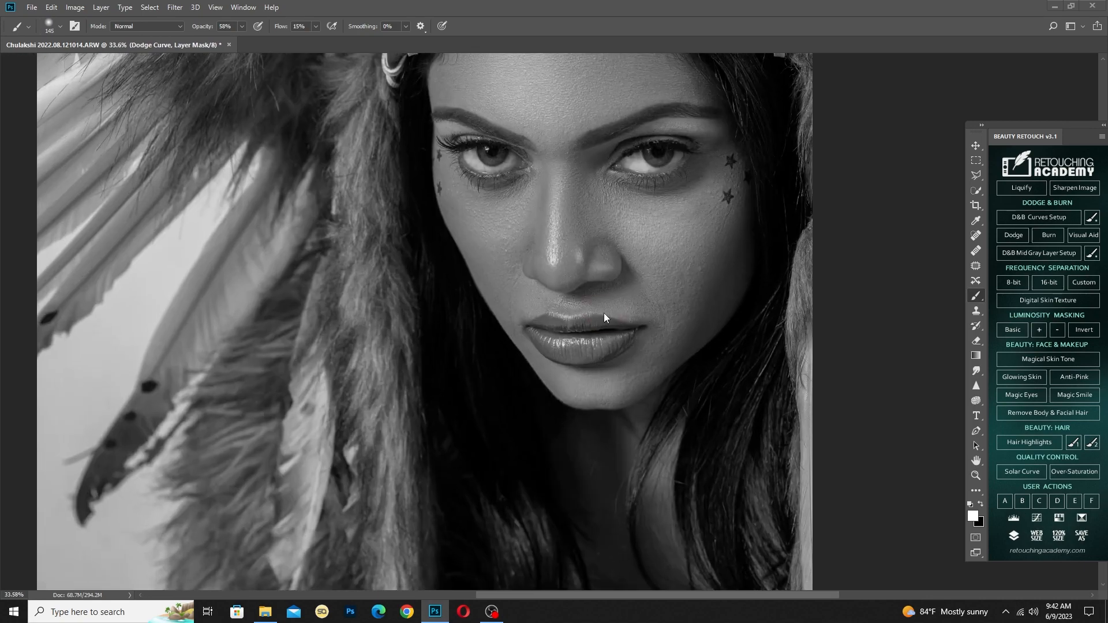
{"action": "right_click", "coordinate": [607, 311], "text": "alt"}
{"action": "left_click_drag", "start_coordinate": [611, 251], "coordinate": [571, 321]}
{"action": "right_click", "coordinate": [571, 321], "text": "alt"}
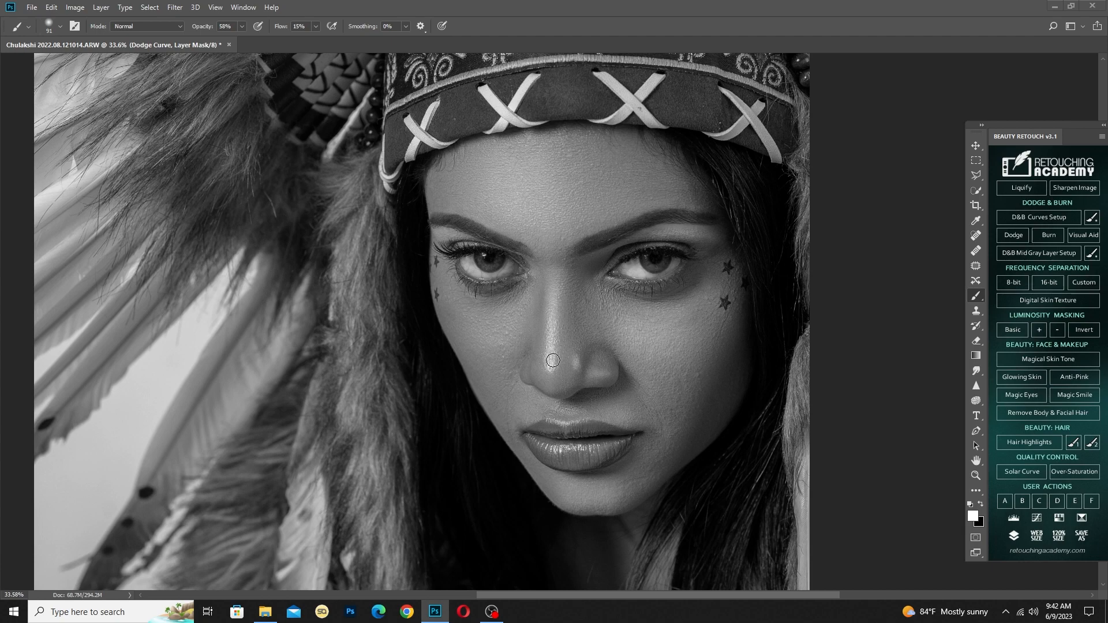
{"action": "scroll", "coordinate": [781, 386], "scroll_direction": "down", "scroll_amount": 3}
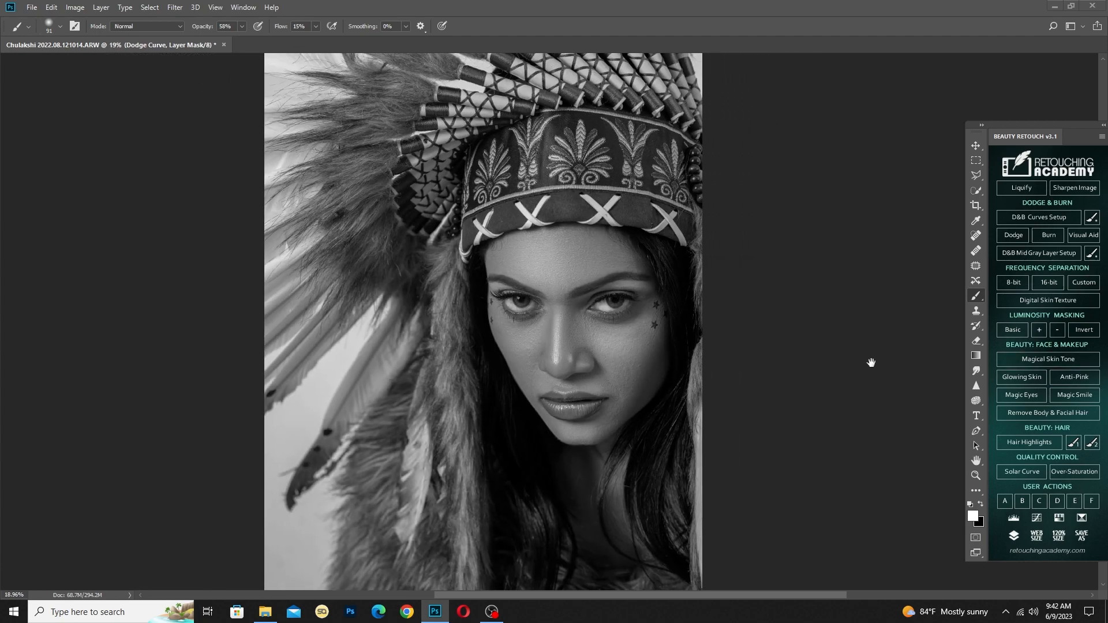
Turn off the black-and-white visual aid and merge the dodge and burn layers into the Dodge & Burn layer
{"action": "key", "text": "F2"}
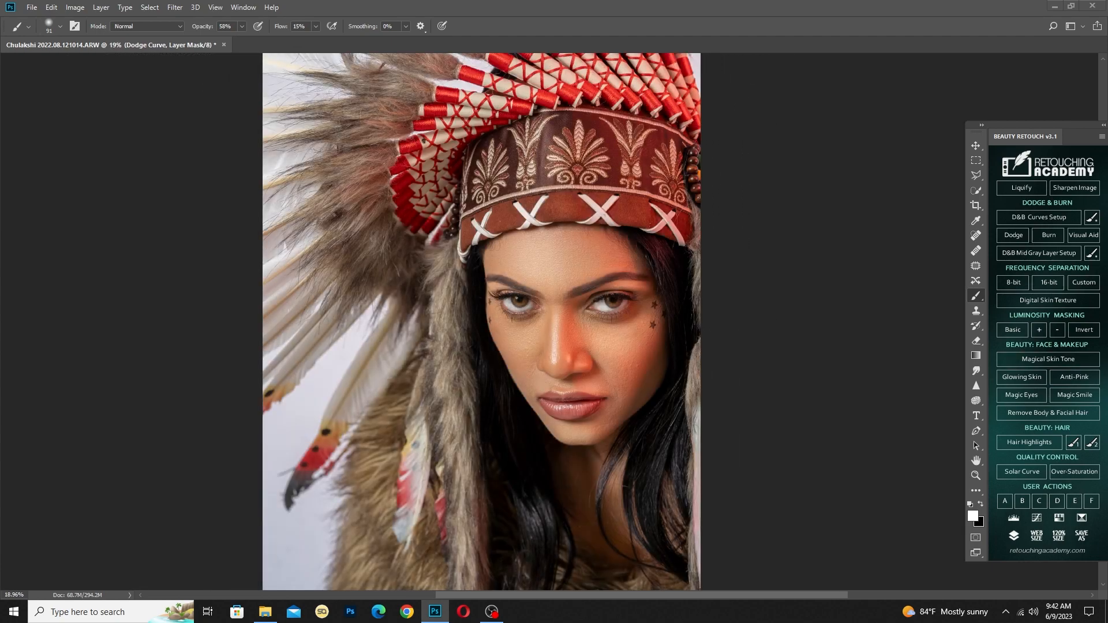
{"action": "key", "text": "alt+]"}
{"action": "key", "text": "alt+shift+["}
{"action": "scroll", "coordinate": [697, 293], "scroll_direction": "down", "scroll_amount": 3}
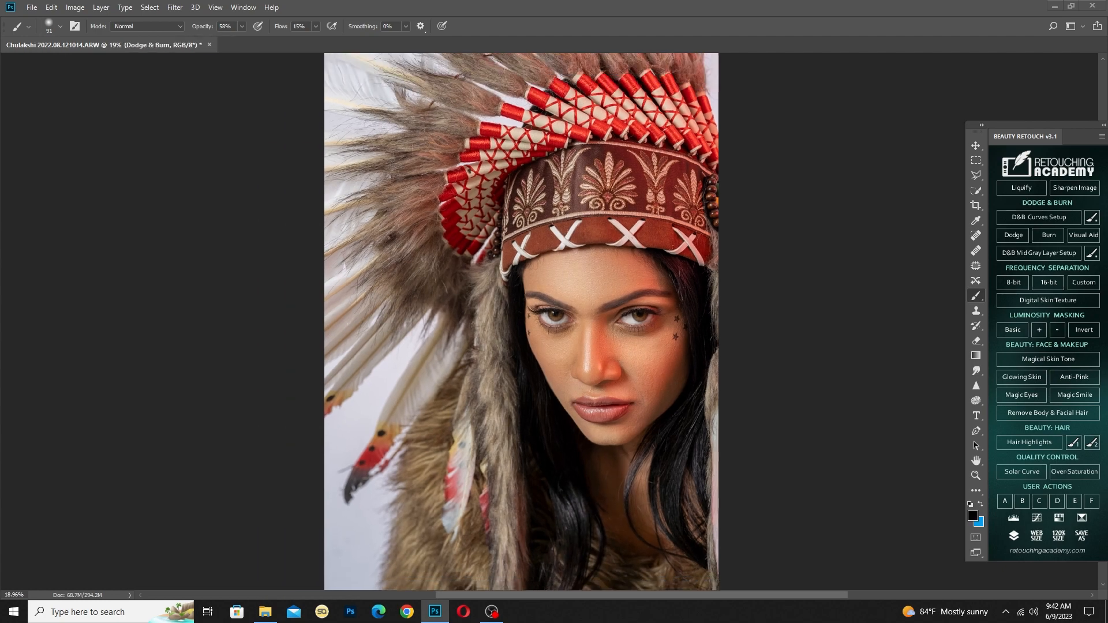
{"action": "key", "text": "w"}
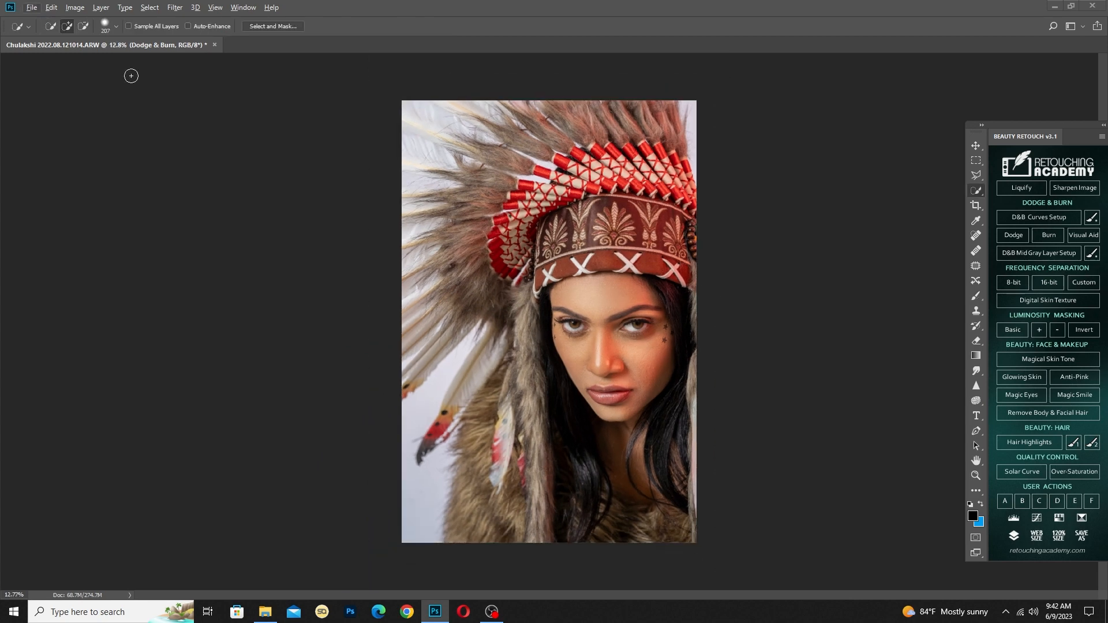
Apply a Selective Color adjustment to the Dodge & Burn layer, raising Black to +4% in the Blacks
{"action": "left_click", "coordinate": [73, 7]}
{"action": "mouse_move", "coordinate": [87, 40]}
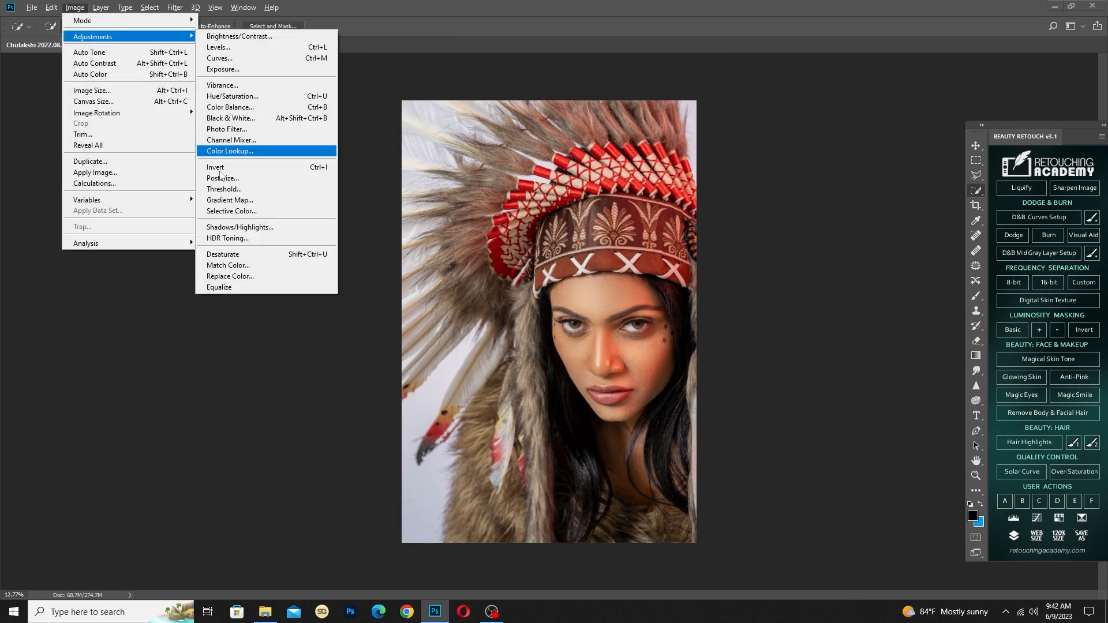
{"action": "left_click", "coordinate": [246, 212]}
{"action": "left_click", "coordinate": [771, 151]}
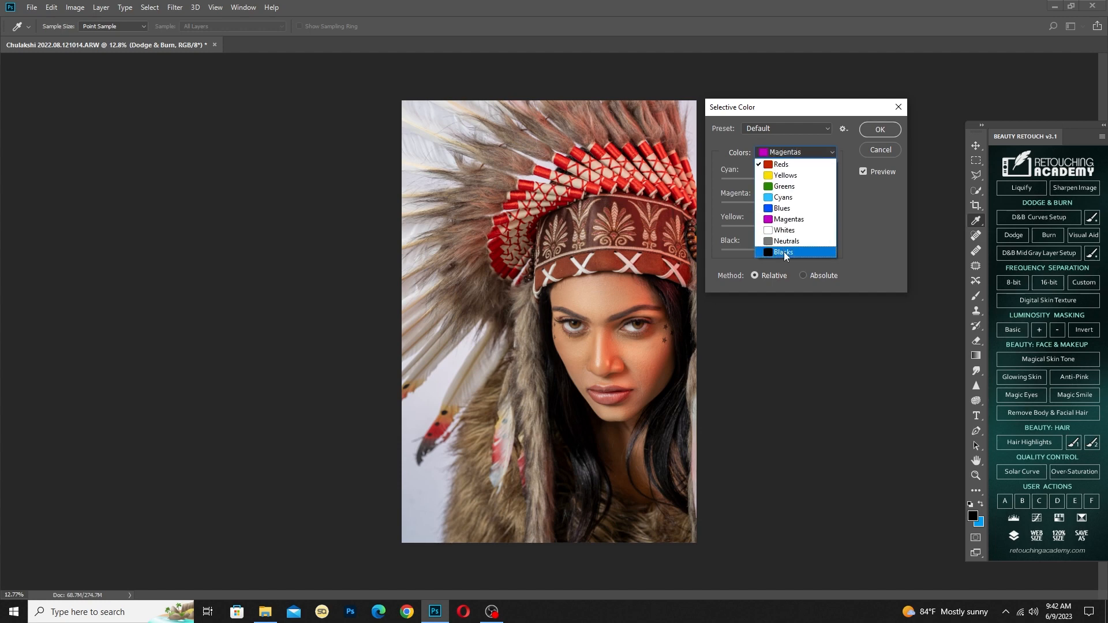
{"action": "left_click", "coordinate": [783, 252]}
{"action": "left_click_drag", "start_coordinate": [780, 251], "coordinate": [779, 252]}
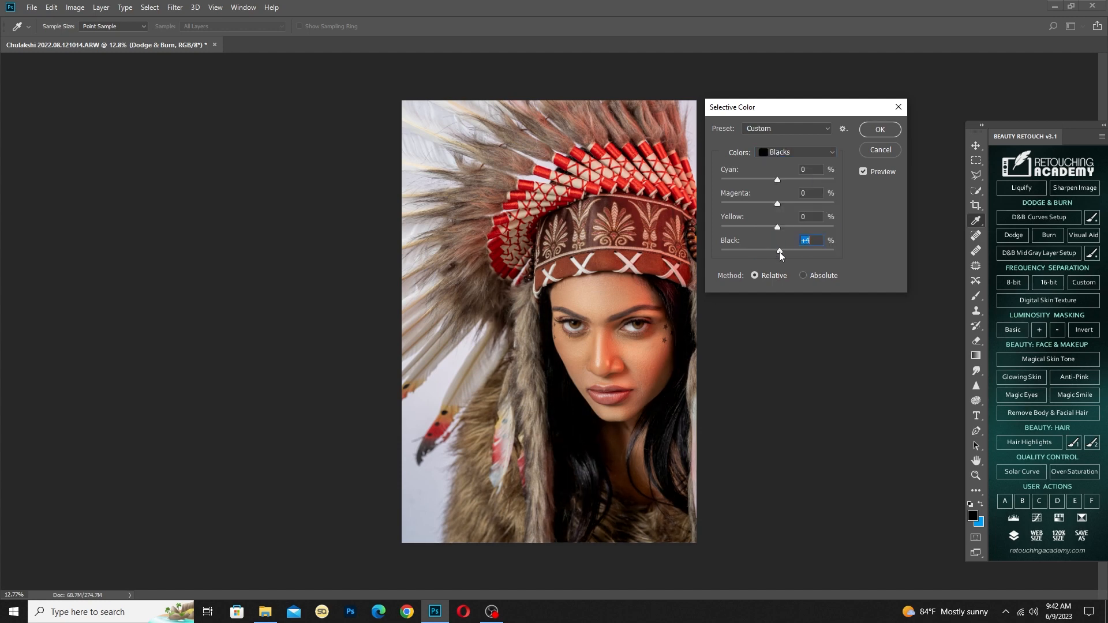
{"action": "left_click", "coordinate": [874, 136]}
Apply a Curves adjustment to the Red channel, lowering the midpoint to output 126 at input 129
{"action": "key", "text": "w"}
{"action": "key", "text": "ctrl+m"}
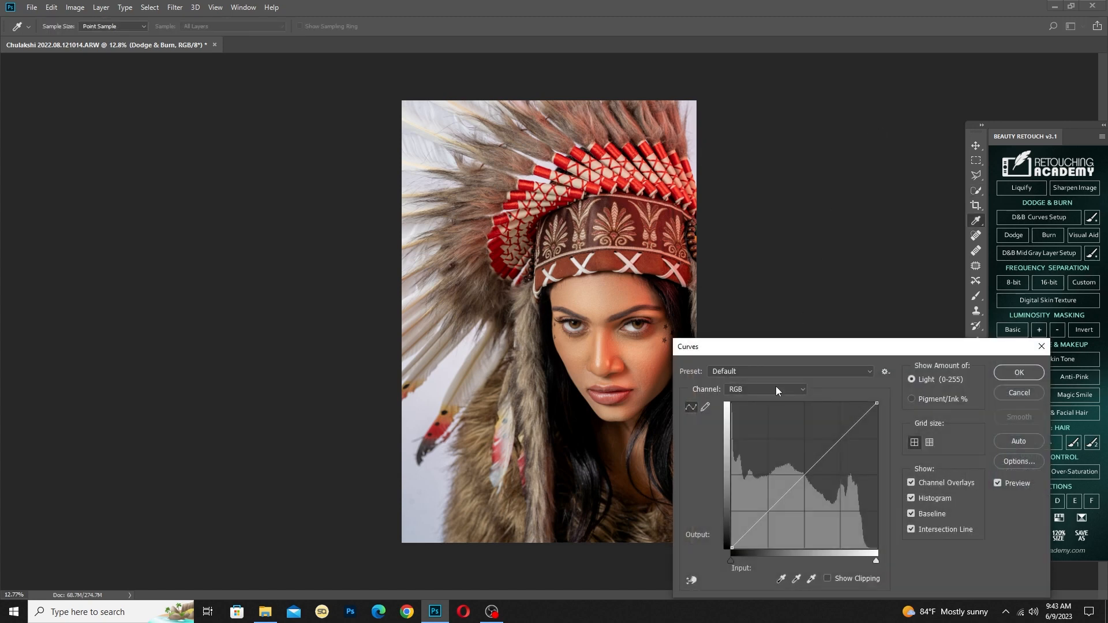
{"action": "left_click", "coordinate": [773, 388]}
{"action": "left_click", "coordinate": [755, 409]}
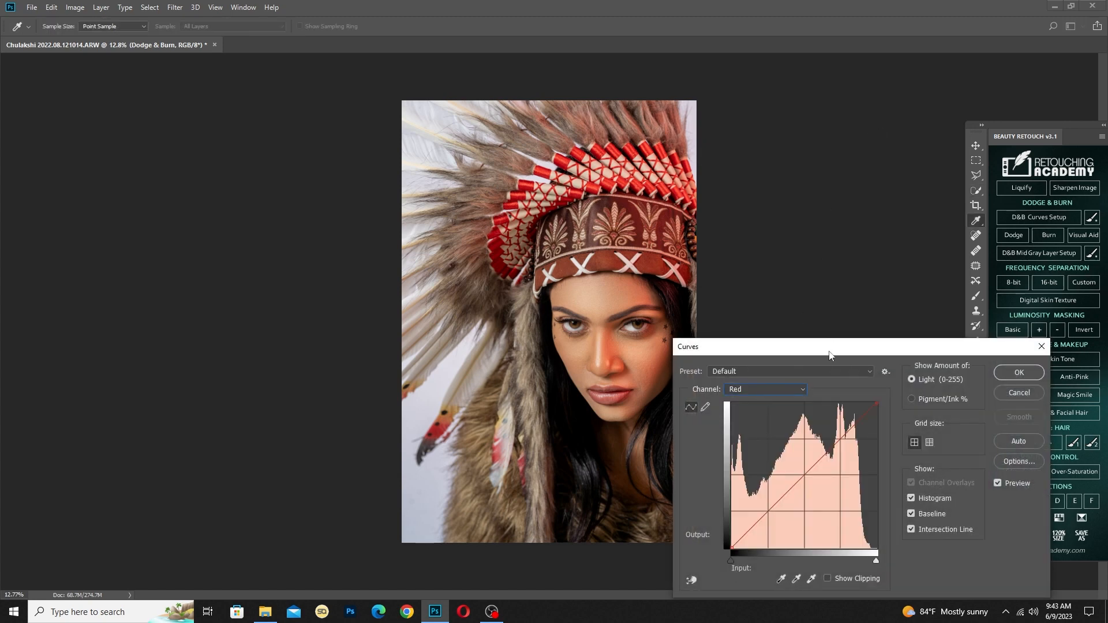
{"action": "left_click_drag", "start_coordinate": [829, 354], "coordinate": [863, 350]}
{"action": "left_click", "coordinate": [839, 472]}
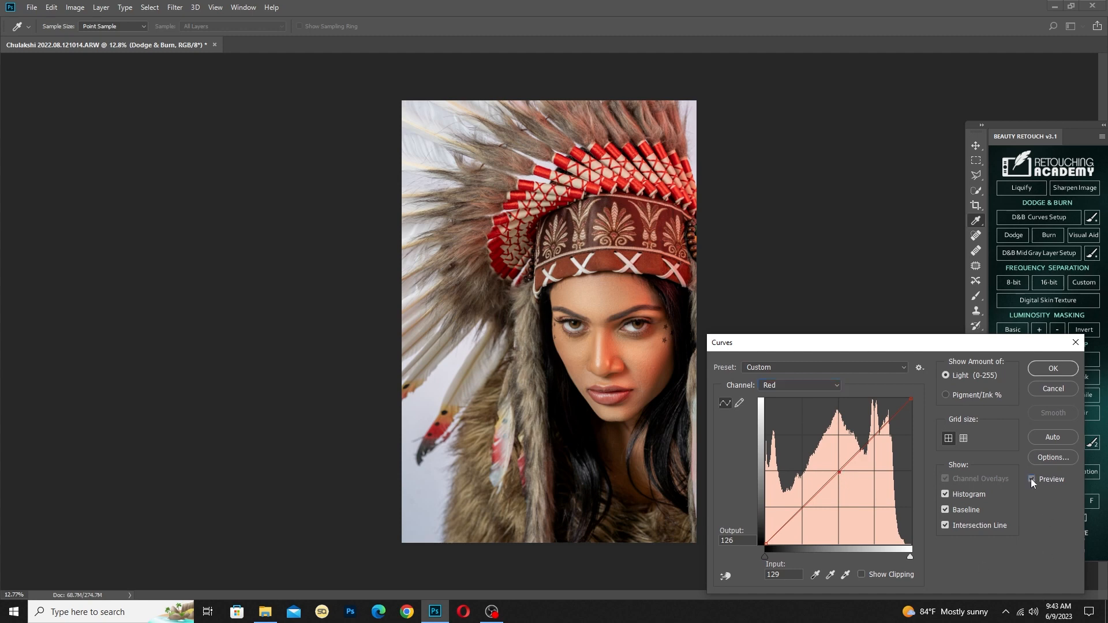
{"action": "left_click", "coordinate": [1053, 368]}
Select the headdress, feathers and background around the face with Quick Selection and feather the selection by 10 pixels
{"action": "scroll", "coordinate": [511, 336], "scroll_direction": "down", "scroll_amount": 2}
{"action": "right_click", "coordinate": [511, 406], "text": "alt"}
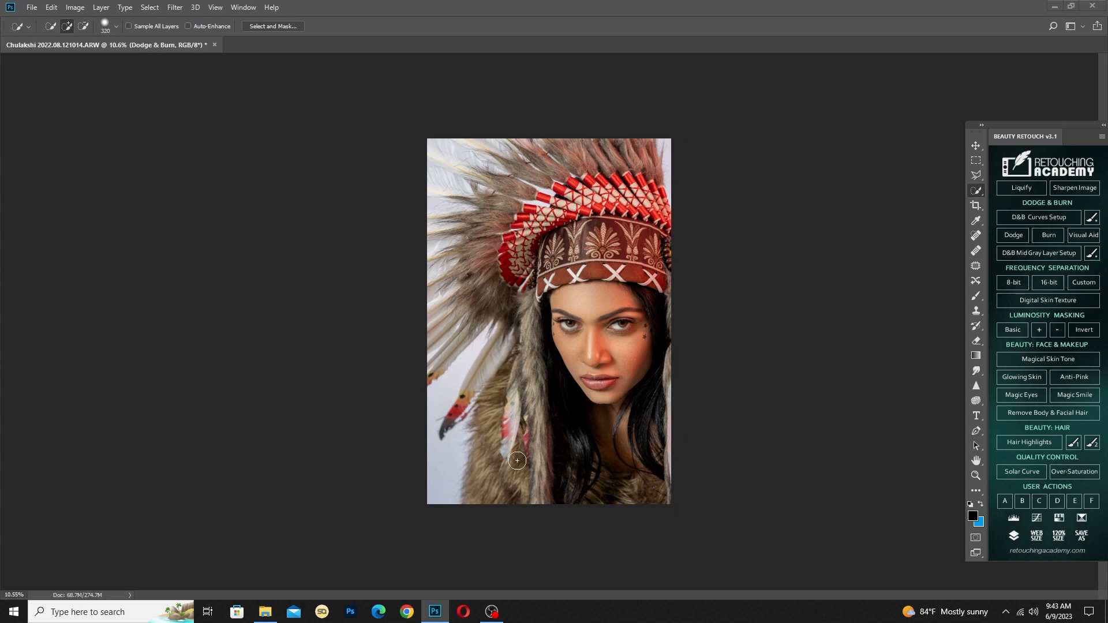
{"action": "mouse_move", "coordinate": [518, 463]}
{"action": "left_mouse_down"}
{"action": "mouse_move", "coordinate": [531, 337]}
{"action": "mouse_move", "coordinate": [522, 255]}
{"action": "left_mouse_up"}
{"action": "mouse_move", "coordinate": [665, 250]}
{"action": "left_mouse_down"}
{"action": "mouse_move", "coordinate": [652, 269]}
{"action": "mouse_move", "coordinate": [576, 263]}
{"action": "mouse_move", "coordinate": [610, 158]}
{"action": "mouse_move", "coordinate": [522, 192]}
{"action": "mouse_move", "coordinate": [505, 300]}
{"action": "mouse_move", "coordinate": [510, 472]}
{"action": "mouse_move", "coordinate": [548, 470]}
{"action": "mouse_move", "coordinate": [558, 276]}
{"action": "left_mouse_up"}
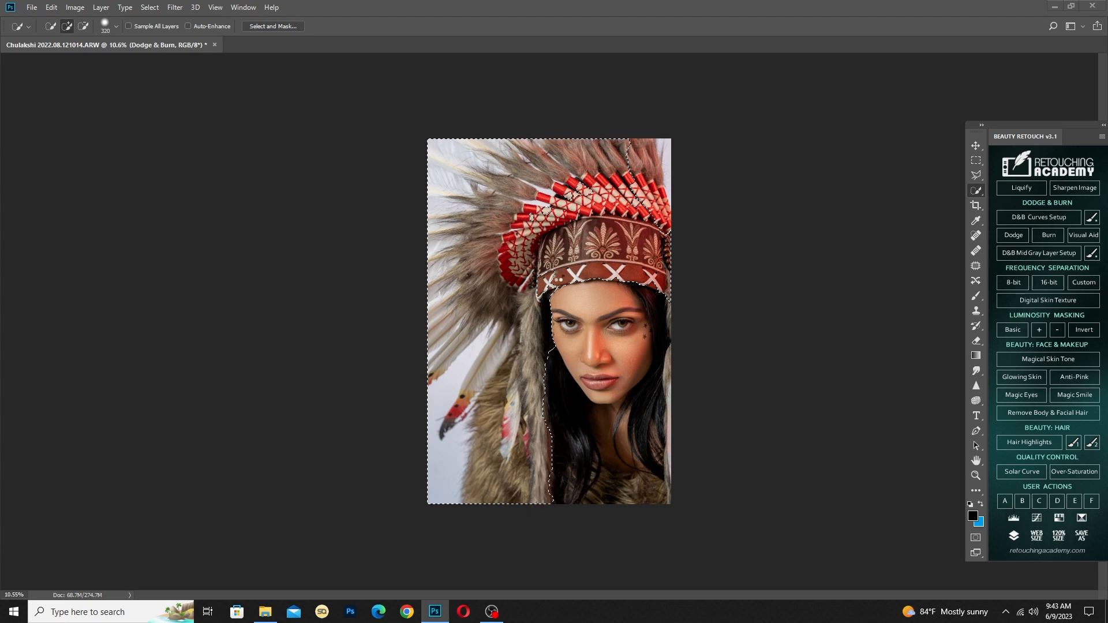
{"action": "mouse_move", "coordinate": [645, 204]}
{"action": "left_mouse_down"}
{"action": "mouse_move", "coordinate": [649, 170]}
{"action": "mouse_move", "coordinate": [672, 156]}
{"action": "mouse_move", "coordinate": [665, 224]}
{"action": "left_mouse_up"}
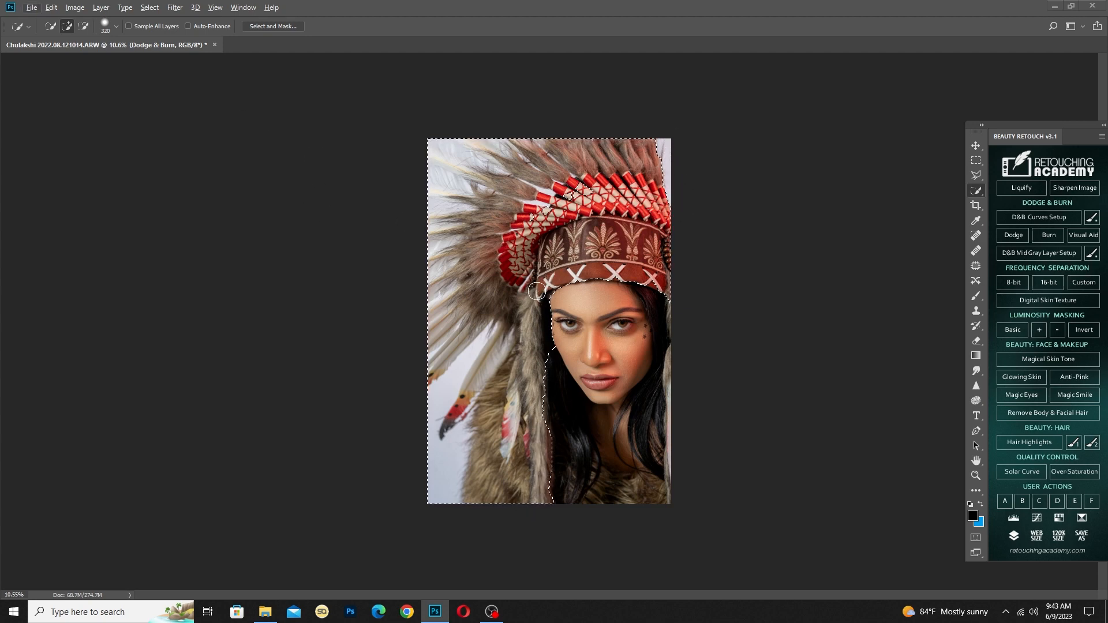
{"action": "right_click", "coordinate": [445, 254]}
{"action": "left_click", "coordinate": [502, 289]}
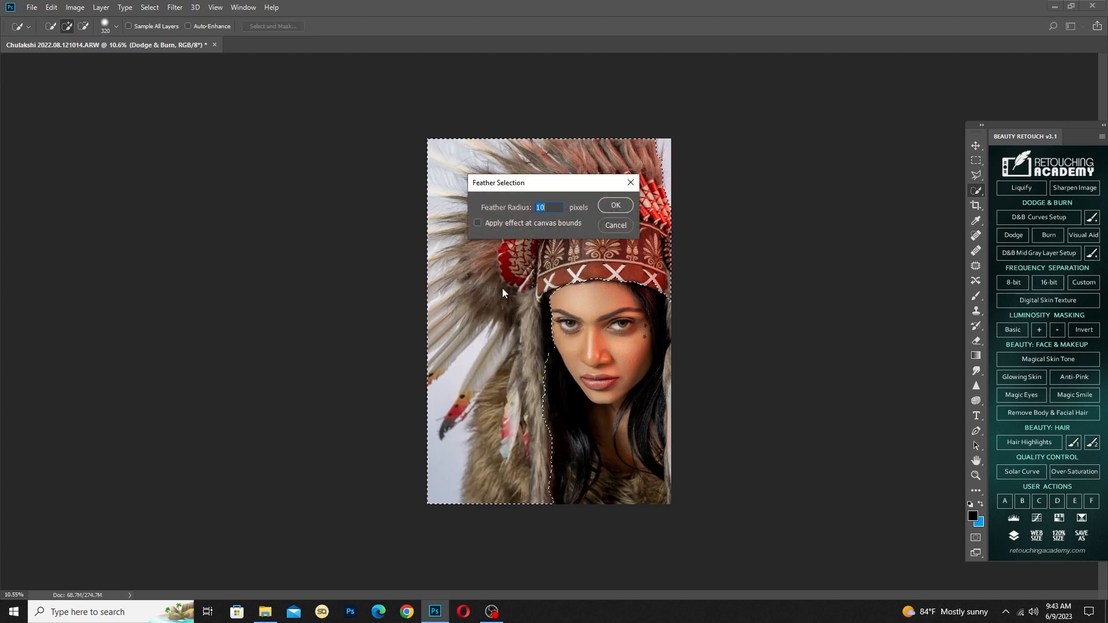
{"action": "key", "text": "Return"}
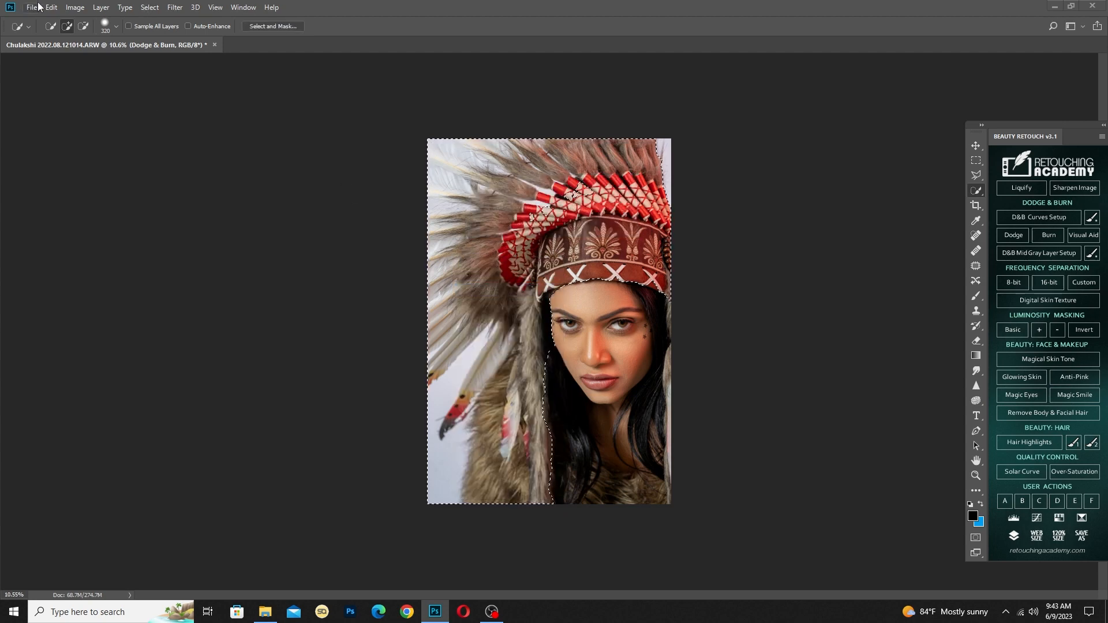
Apply Selective Color to the selected headdress area, slightly raising Black in the Blacks, and clear the selection
{"action": "left_click", "coordinate": [75, 7]}
{"action": "mouse_move", "coordinate": [97, 39]}
{"action": "left_click", "coordinate": [236, 213]}
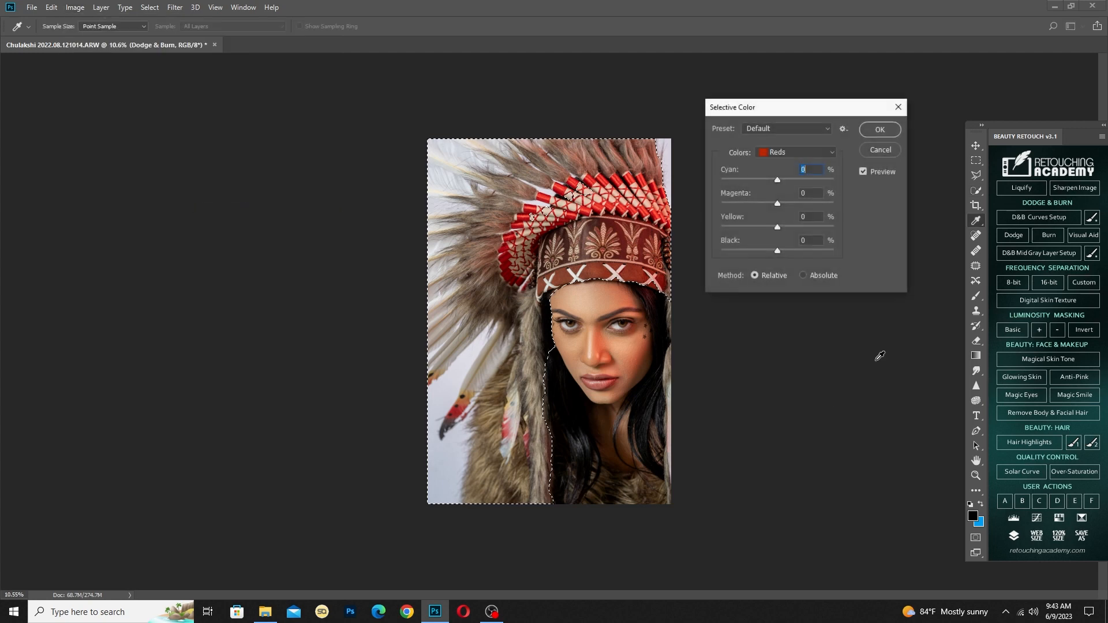
{"action": "left_click", "coordinate": [779, 159]}
{"action": "left_click", "coordinate": [792, 250]}
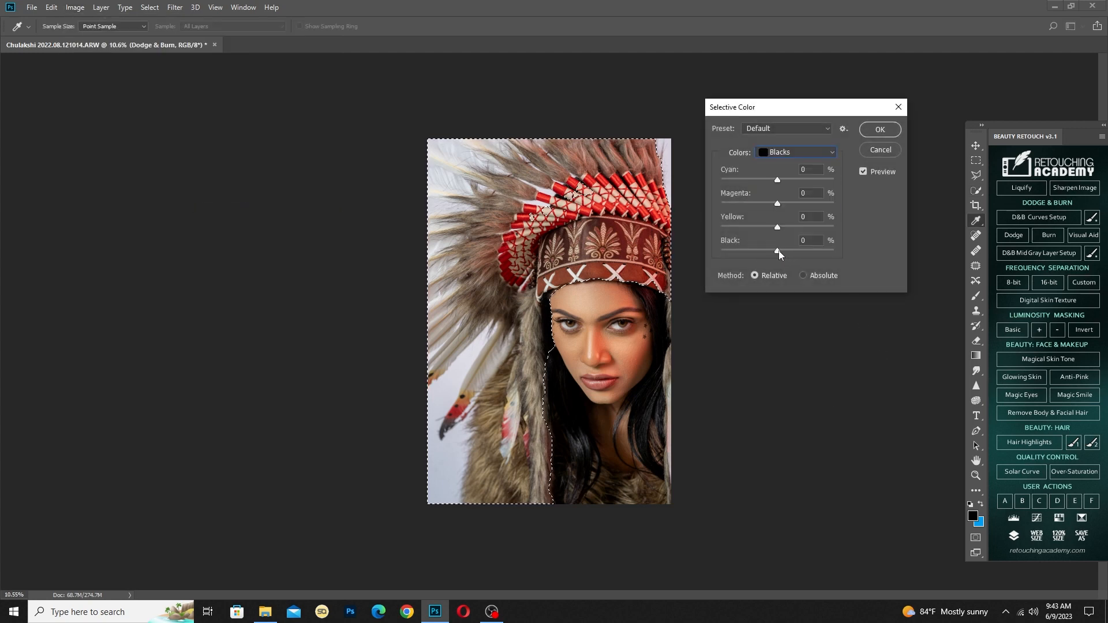
{"action": "left_click", "coordinate": [777, 250]}
{"action": "left_click_drag", "start_coordinate": [776, 251], "coordinate": [780, 254]}
{"action": "left_click", "coordinate": [879, 129]}
{"action": "key", "text": "ctrl+d"}
{"action": "key", "text": "w"}
{"action": "scroll", "coordinate": [787, 324], "scroll_direction": "down", "scroll_amount": 1}
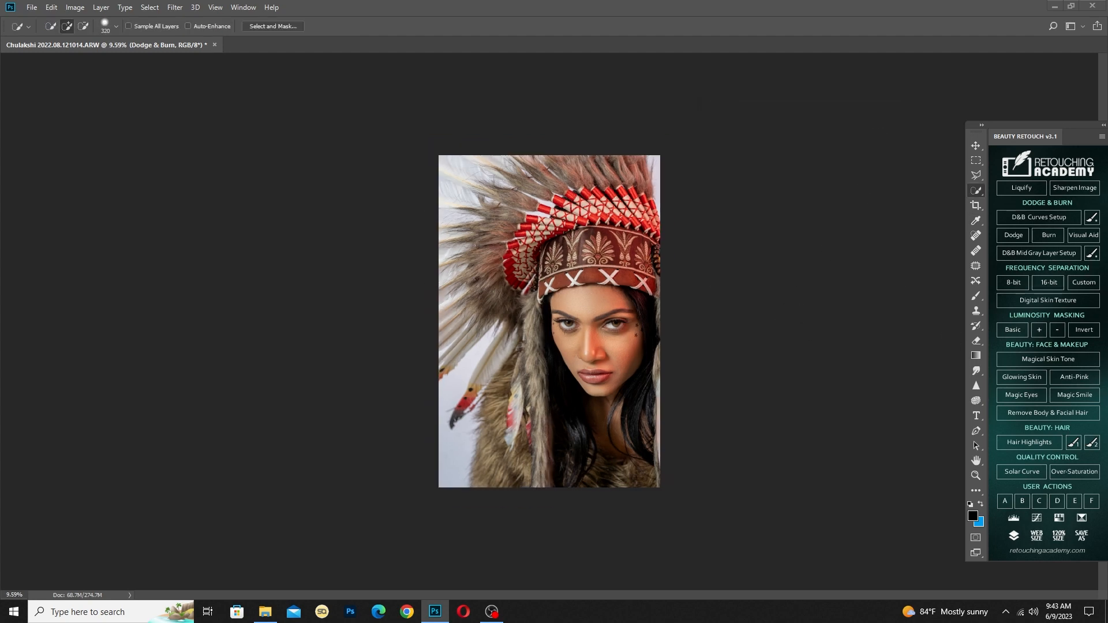
Toggle the last edit off and on to compare the portrait, and inspect the face up close
{"action": "key", "text": "ctrl+z"}
{"action": "key", "text": "ctrl+z"}
{"action": "key", "text": "ctrl+z"}
{"action": "key", "text": "ctrl+z"}
{"action": "key", "text": "shift+w"}
{"action": "scroll", "coordinate": [663, 394], "scroll_direction": "up", "scroll_amount": 13}
{"action": "left_click_drag", "start_coordinate": [662, 394], "coordinate": [499, 434]}
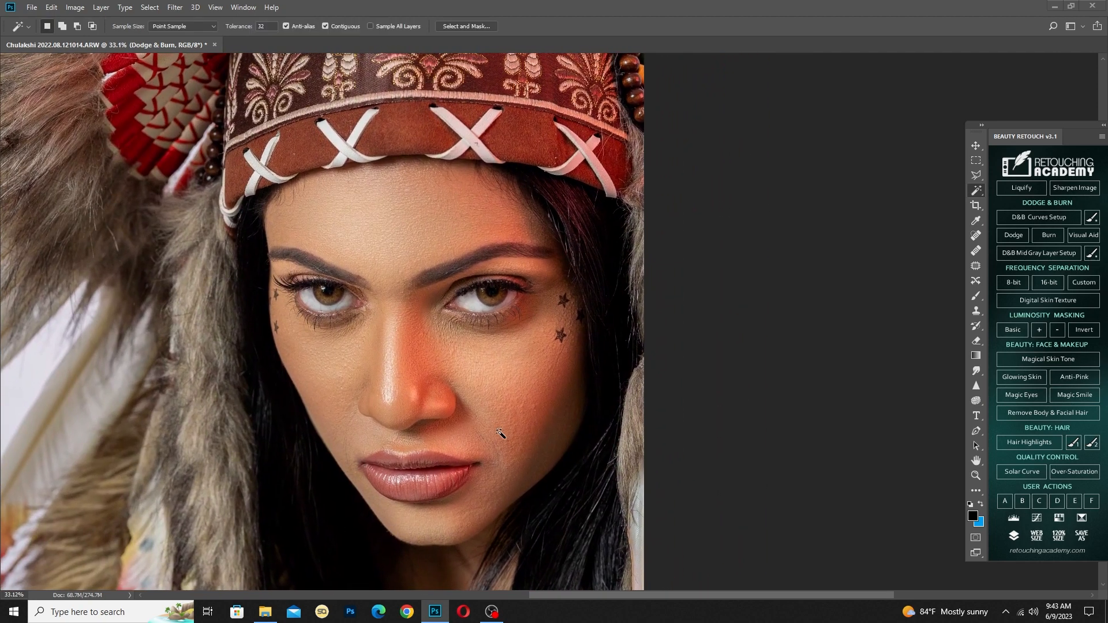
Apply a Color Balance adjustment to the midtones, shifting the Yellow–Blue balance slightly toward blue
{"action": "scroll", "coordinate": [499, 434], "scroll_direction": "down", "scroll_amount": 3}
{"action": "key", "text": "i"}
{"action": "key", "text": "ctrl+b"}
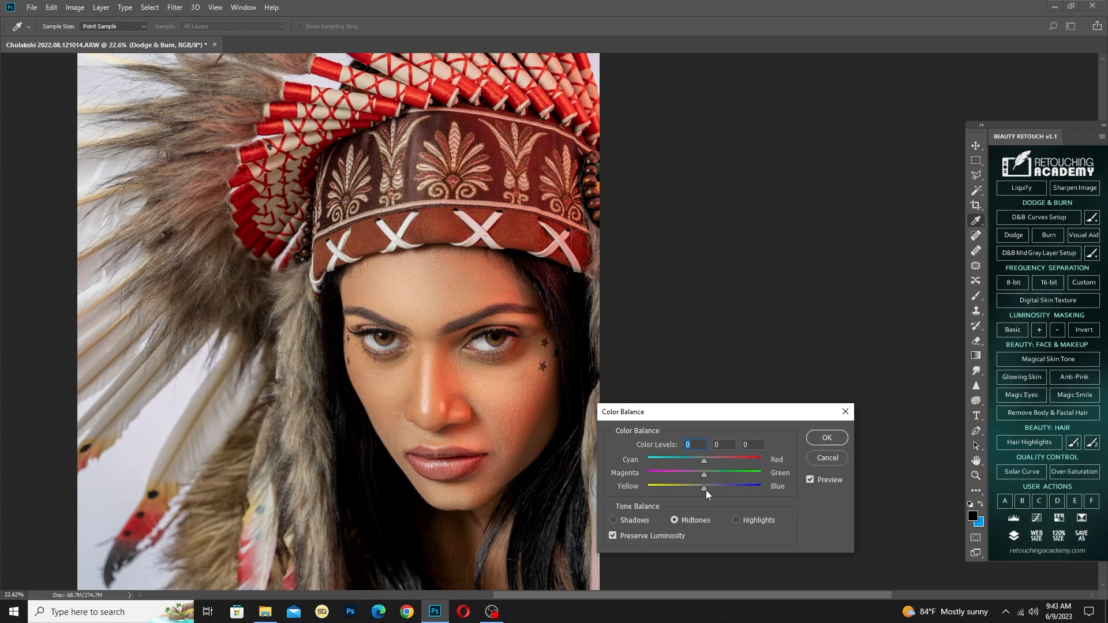
{"action": "left_click", "coordinate": [706, 490]}
{"action": "left_click", "coordinate": [811, 443]}
{"action": "scroll", "coordinate": [689, 414], "scroll_direction": "down", "scroll_amount": 4}
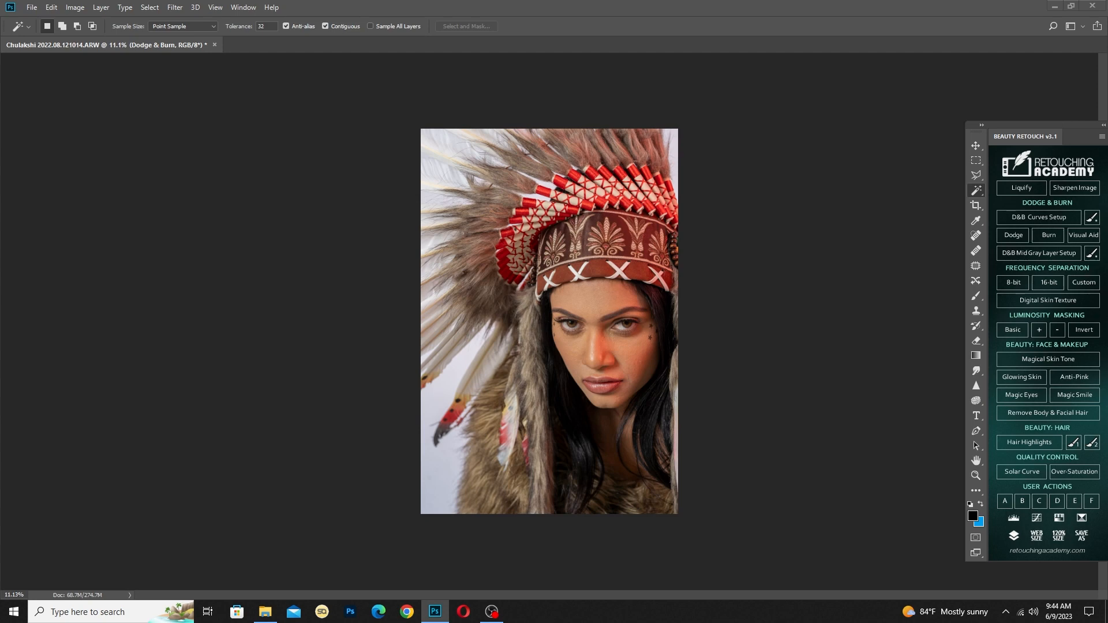
{"action": "scroll", "coordinate": [761, 329], "scroll_direction": "up", "scroll_amount": 5}
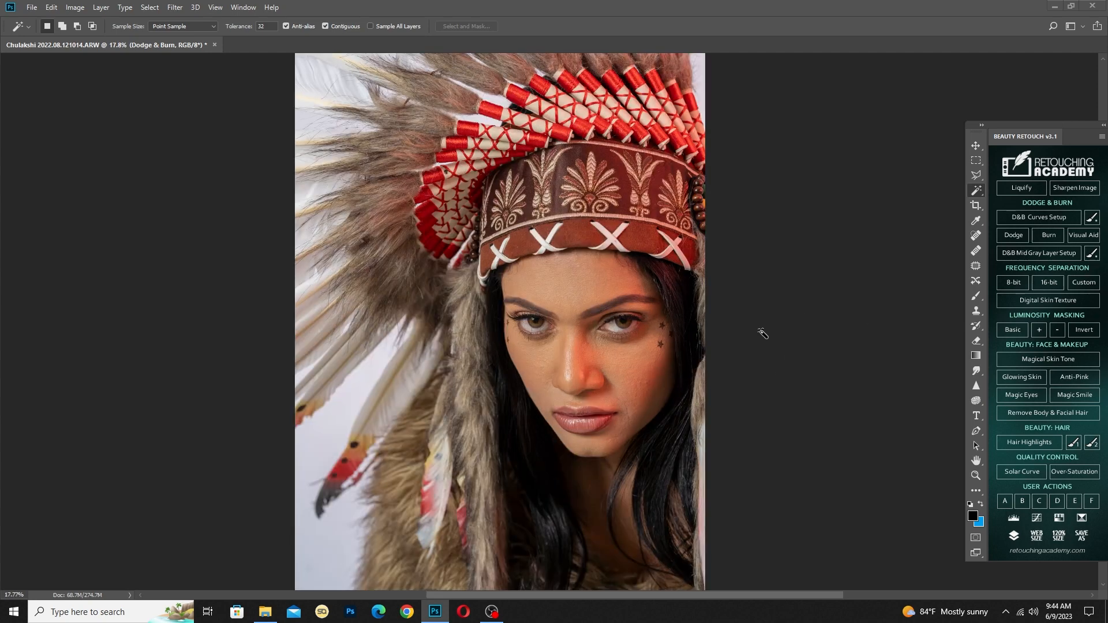
{"action": "left_click_drag", "start_coordinate": [637, 407], "coordinate": [613, 264]}
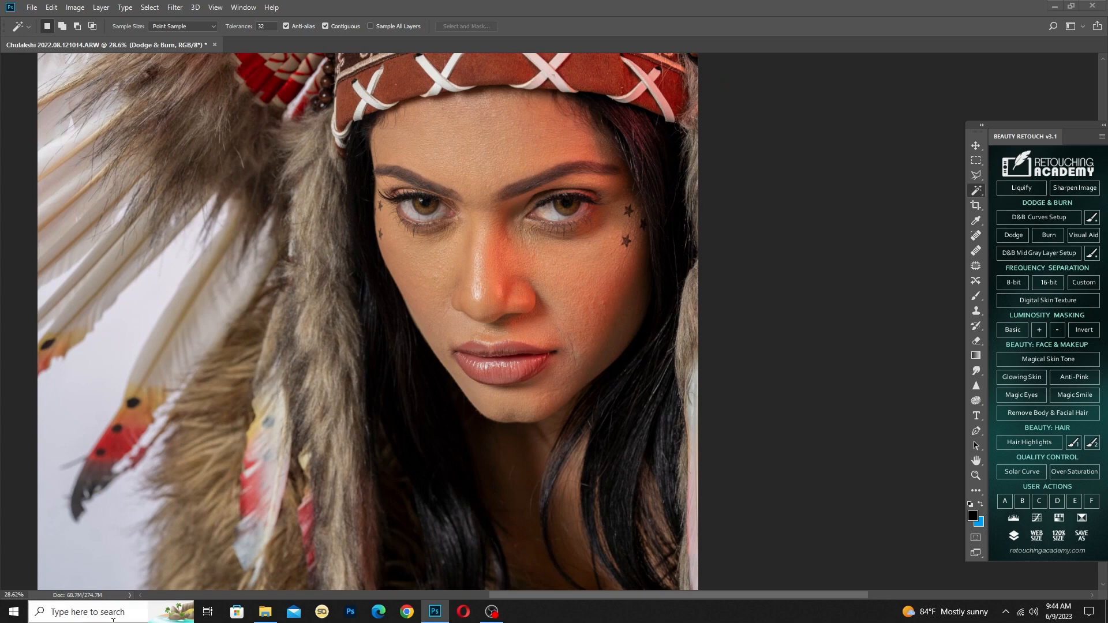
Save the layered retouch in Photoshop format as Hair00003_23, inside a newly created subfolder of the current folder
{"action": "left_click", "coordinate": [265, 612]}
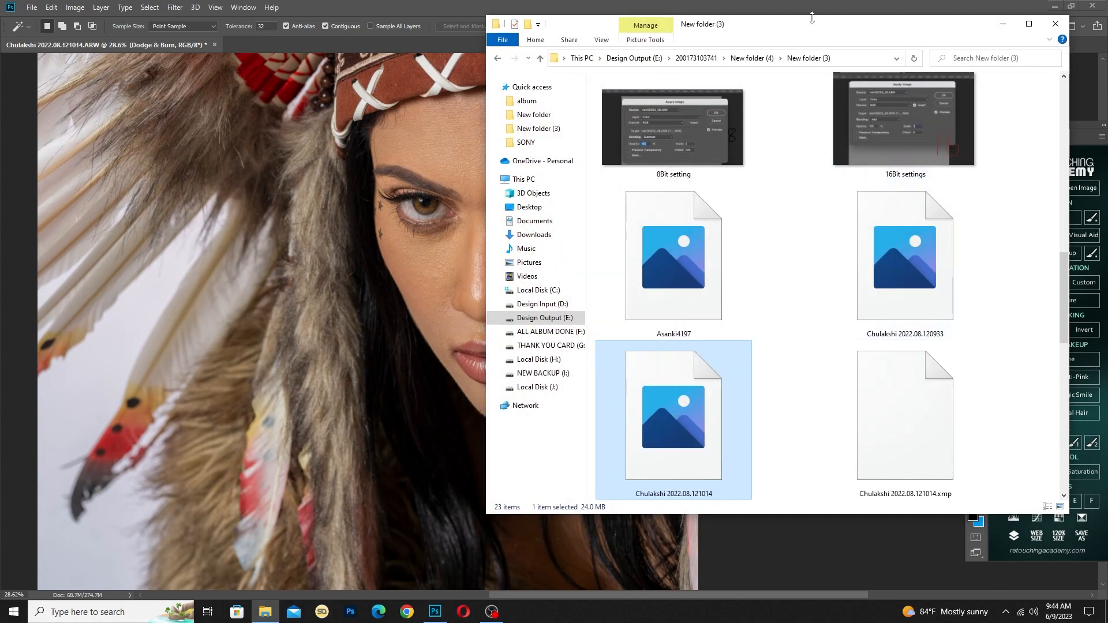
{"action": "left_click_drag", "start_coordinate": [810, 23], "coordinate": [1107, 50]}
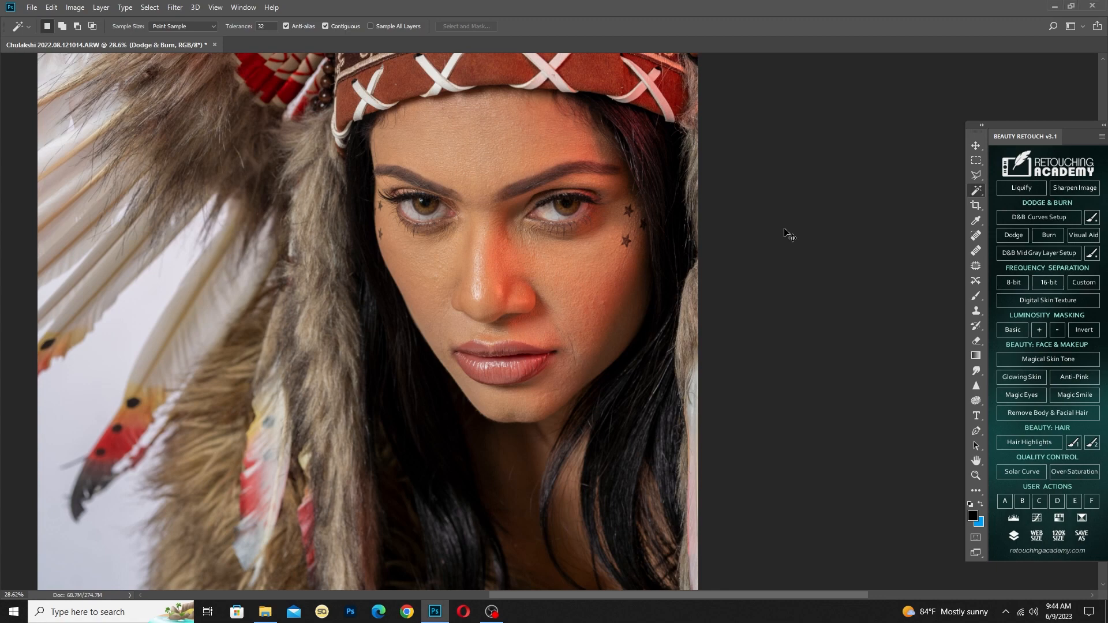
{"action": "key", "text": "ctrl+shift+s"}
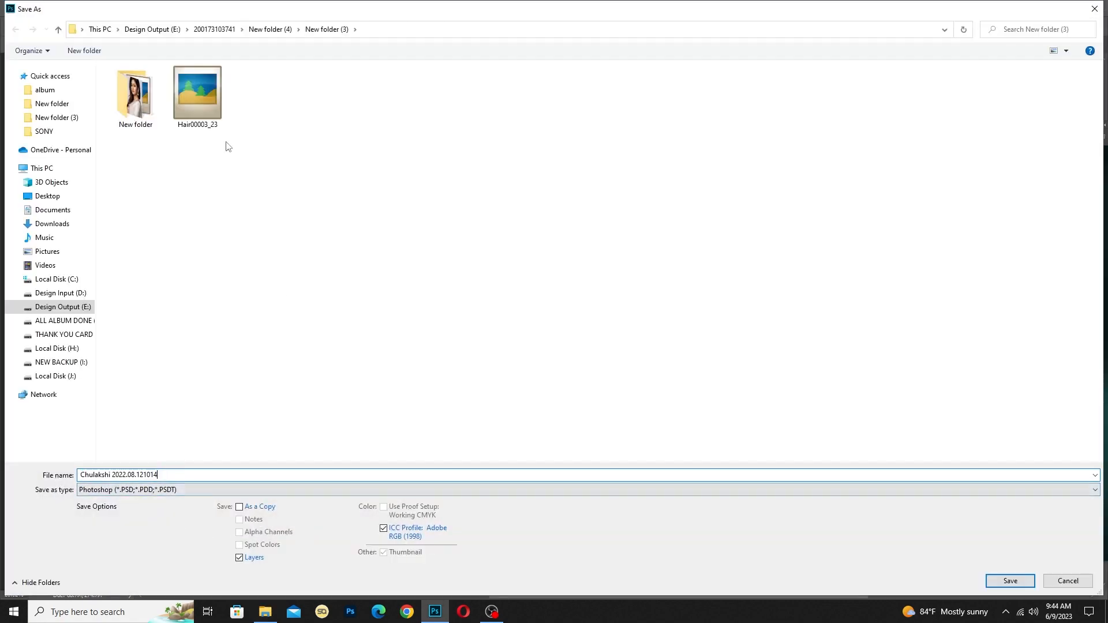
{"action": "left_click", "coordinate": [85, 50]}
{"action": "left_click", "coordinate": [264, 96]}
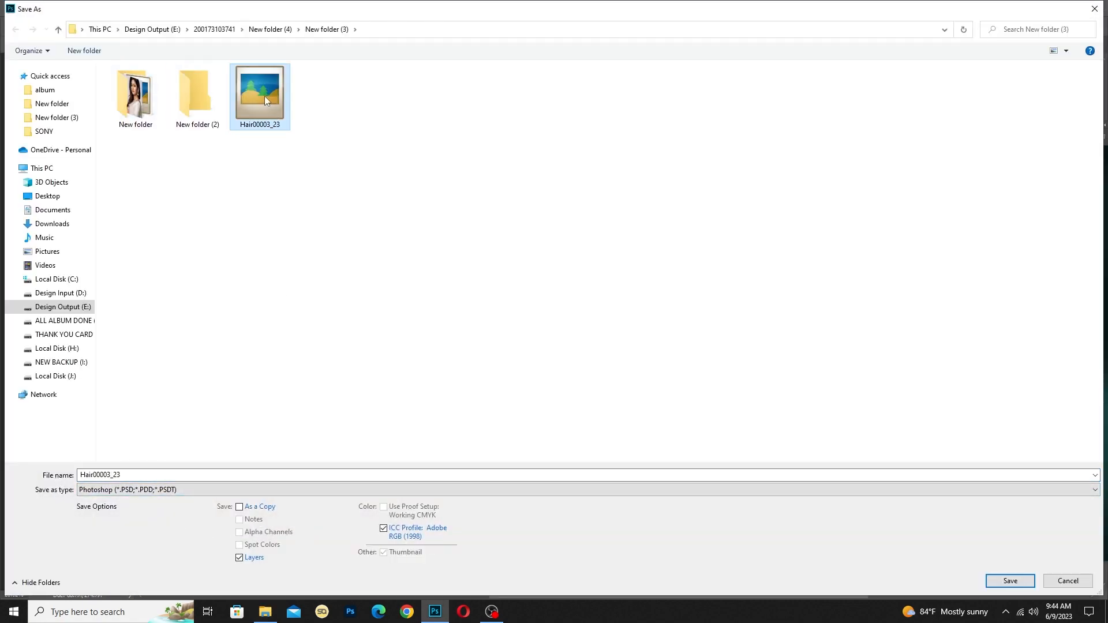
{"action": "double_click", "coordinate": [212, 99]}
{"action": "left_click", "coordinate": [986, 584]}
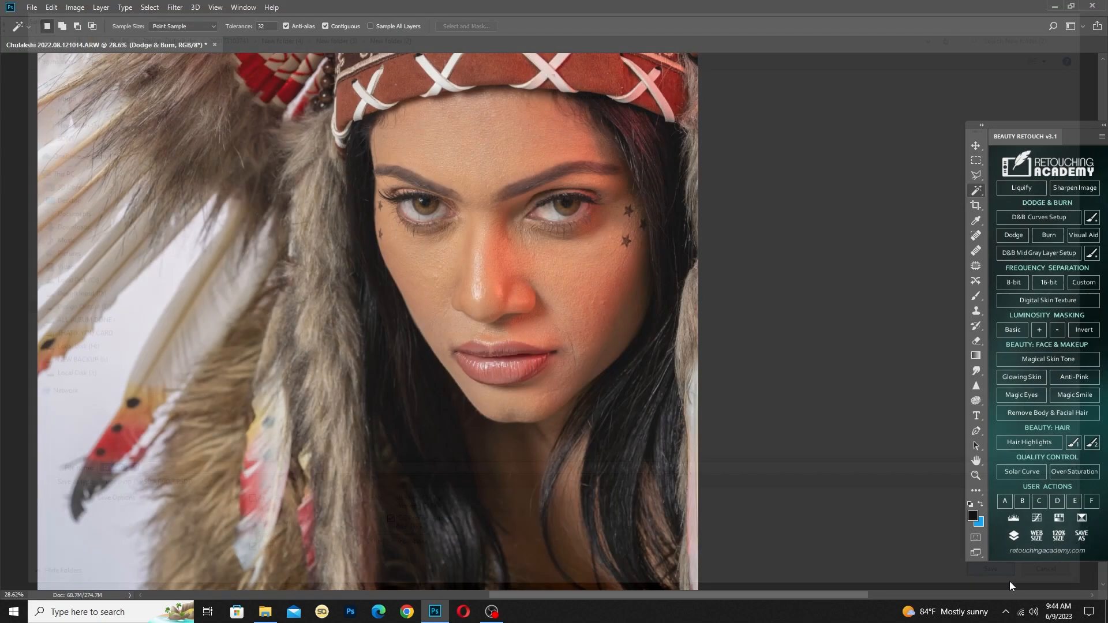
{"action": "left_click", "coordinate": [687, 186]}
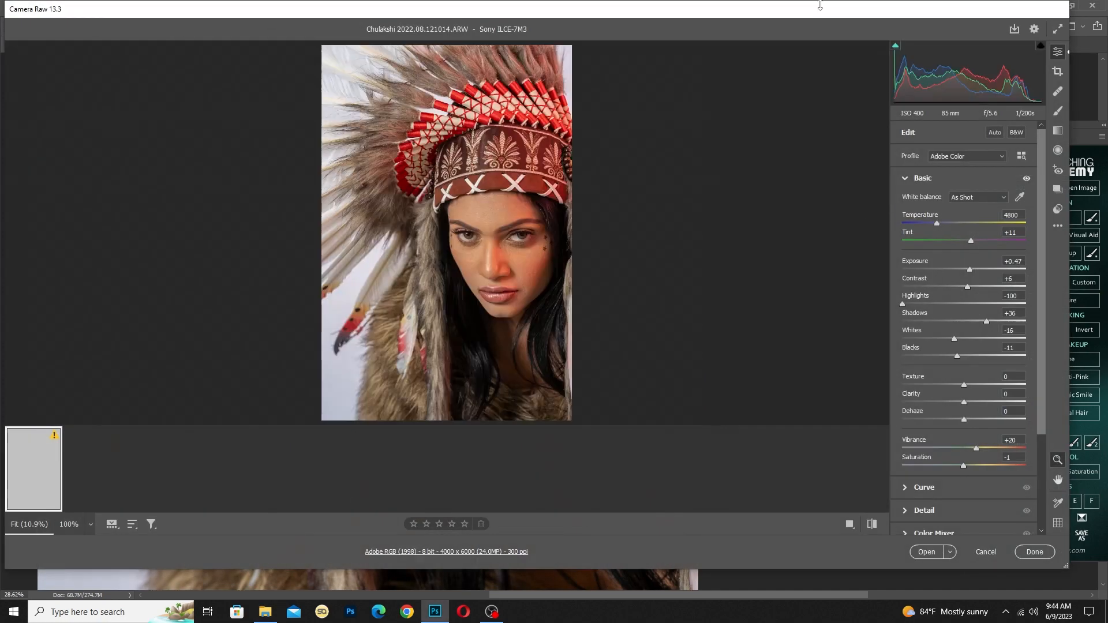
Open the original raw photo from Camera Raw and copy the whole image into Hair00003_23.psd as a layer above the Background
{"action": "left_click", "coordinate": [926, 552]}
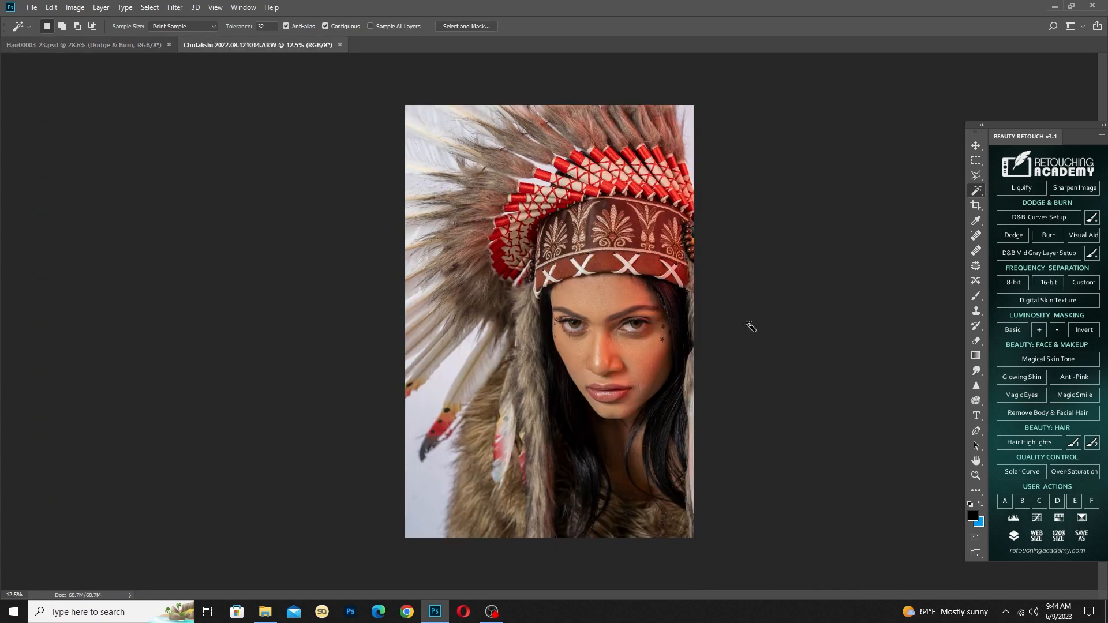
{"action": "key", "text": "ctrl+a"}
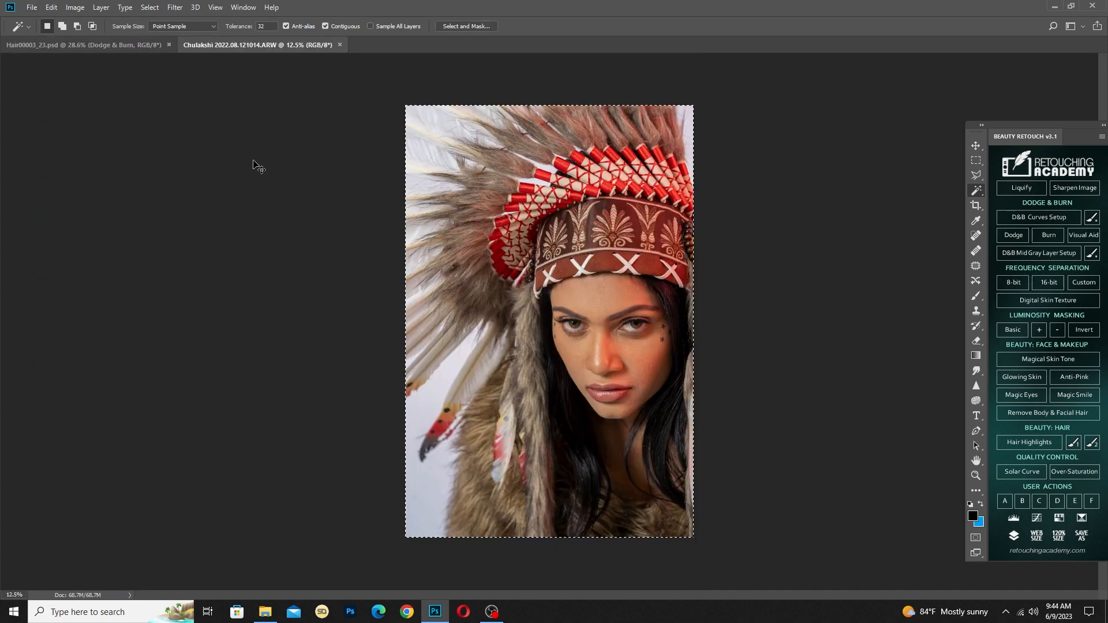
{"action": "left_click", "coordinate": [74, 47]}
{"action": "scroll", "coordinate": [472, 291], "scroll_direction": "down", "scroll_amount": 6}
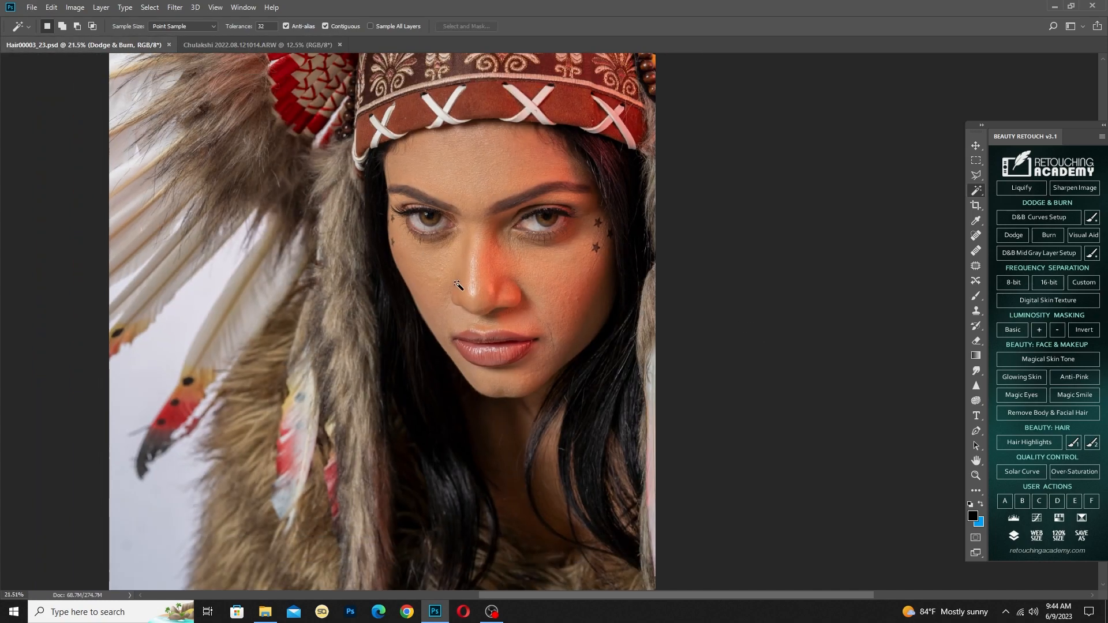
{"action": "key", "text": "alt+comma"}
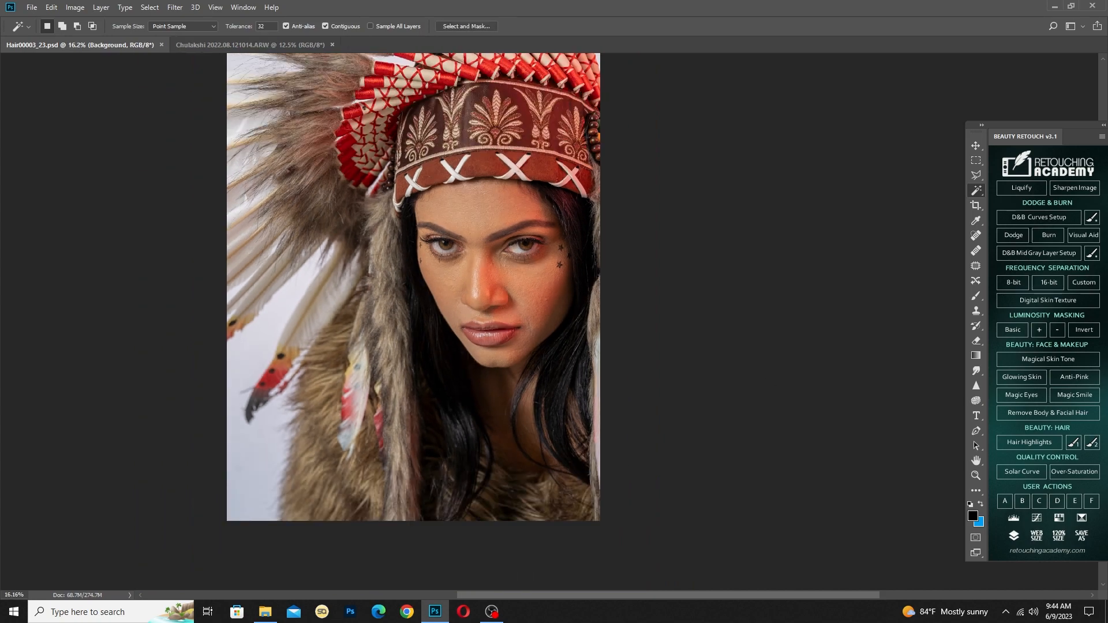
{"action": "key", "text": "ctrl+v"}
{"action": "key", "text": "alt+comma"}
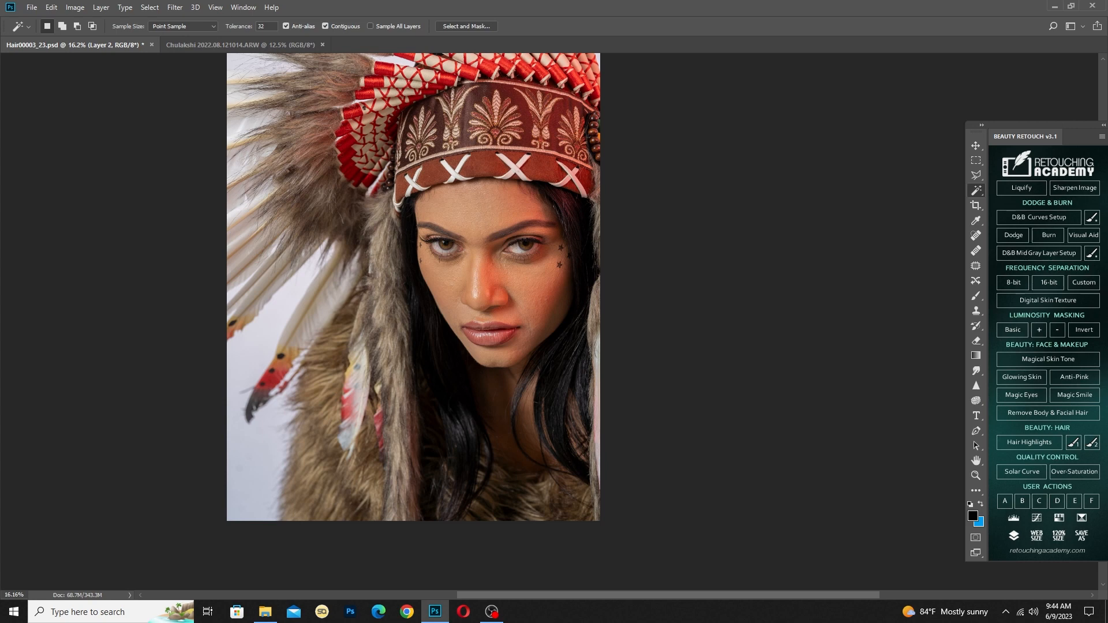
Compare the retouched portrait with the raw original, viewing both the whole image and the face up close
{"action": "left_click", "coordinate": [223, 46]}
{"action": "left_click", "coordinate": [99, 45]}
{"action": "scroll", "coordinate": [705, 275], "scroll_direction": "down", "scroll_amount": 4}
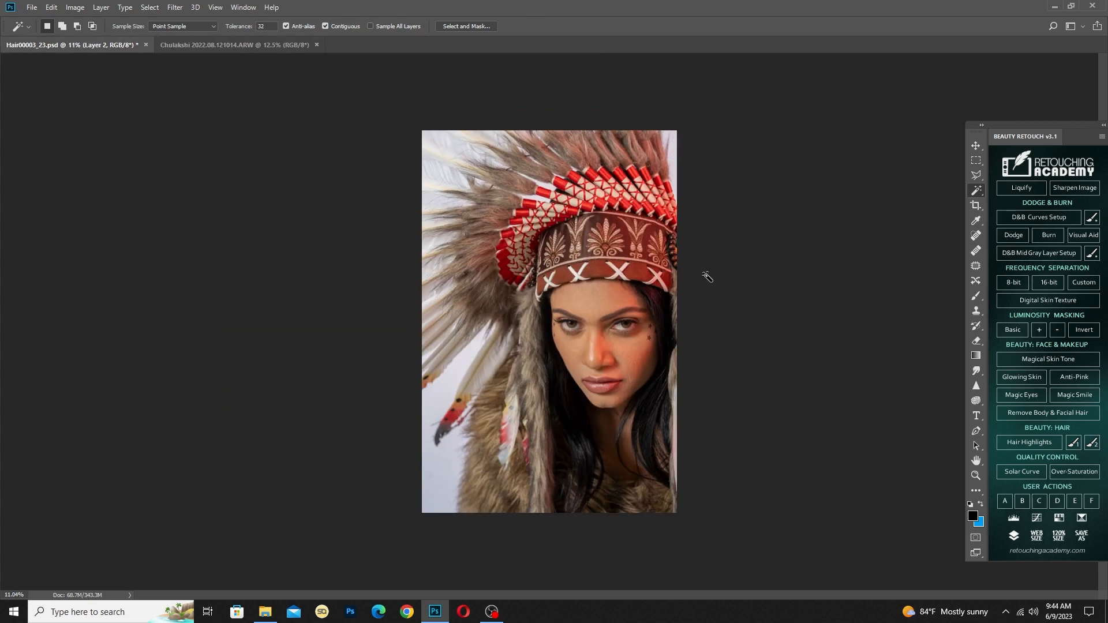
{"action": "scroll", "coordinate": [707, 277], "scroll_direction": "up", "scroll_amount": 1}
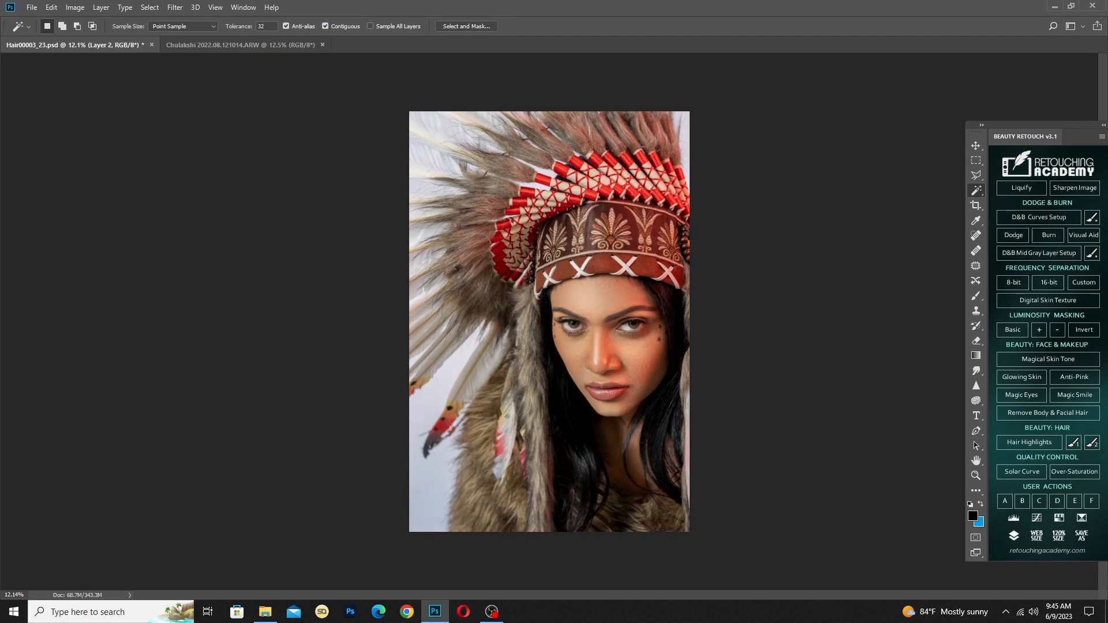
{"action": "scroll", "coordinate": [614, 318], "scroll_direction": "up", "scroll_amount": 8}
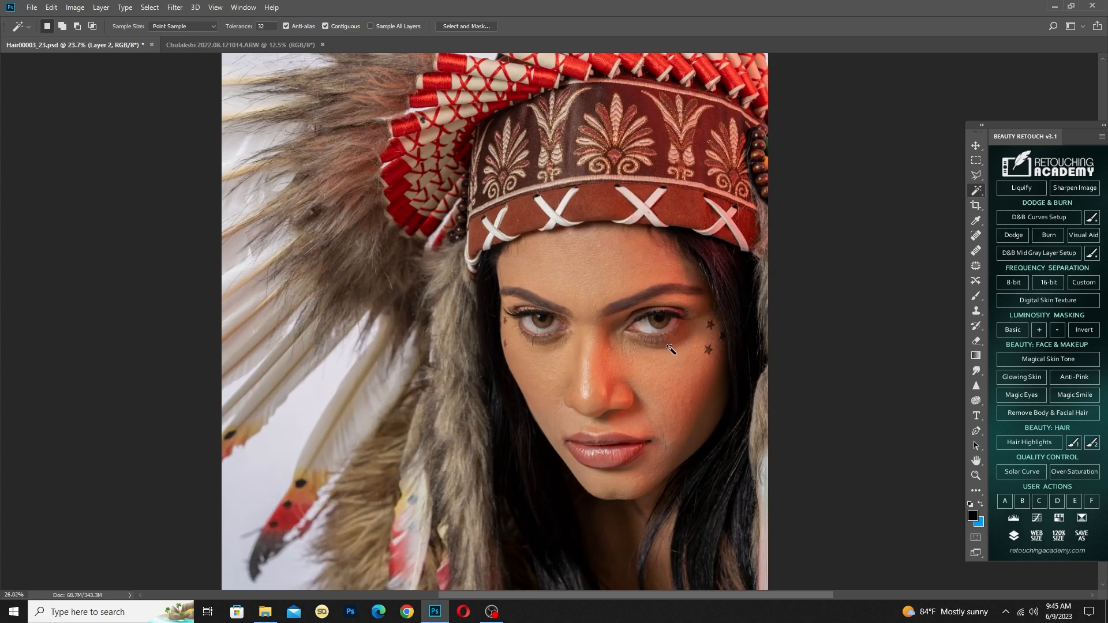
{"action": "scroll", "coordinate": [671, 348], "scroll_direction": "down", "scroll_amount": 5}
{"action": "scroll", "coordinate": [672, 349], "scroll_direction": "up", "scroll_amount": 5}
{"action": "scroll", "coordinate": [672, 350], "scroll_direction": "down", "scroll_amount": 5}
{"action": "scroll", "coordinate": [683, 454], "scroll_direction": "up", "scroll_amount": 2}
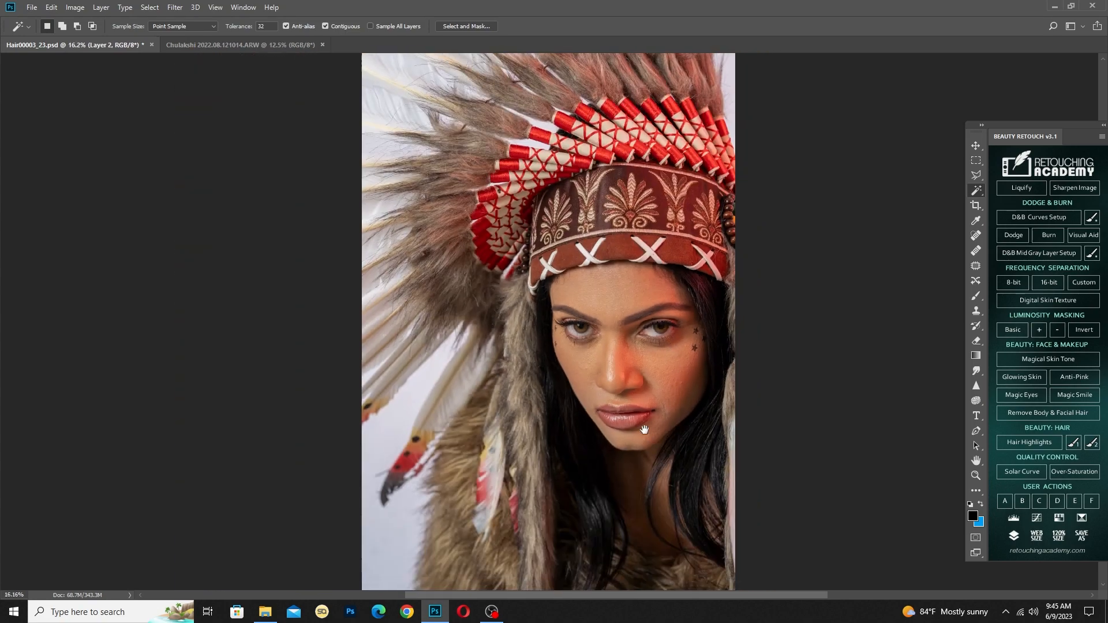
{"action": "scroll", "coordinate": [588, 329], "scroll_direction": "up", "scroll_amount": 3}
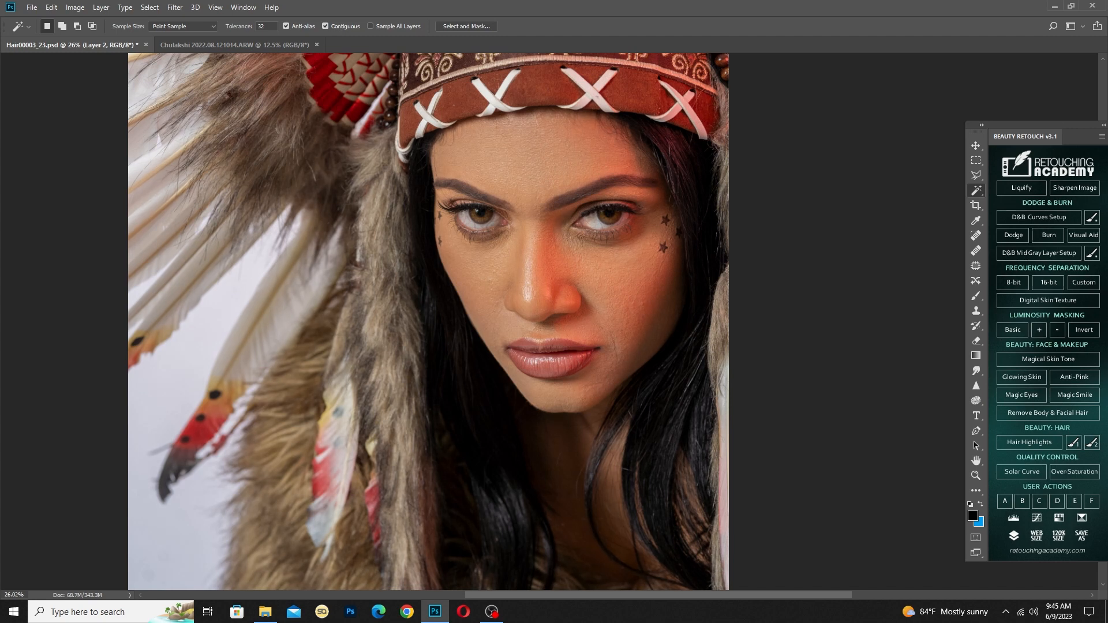
{"action": "key", "text": "ctrl+z"}
{"action": "scroll", "coordinate": [640, 285], "scroll_direction": "down", "scroll_amount": 1}
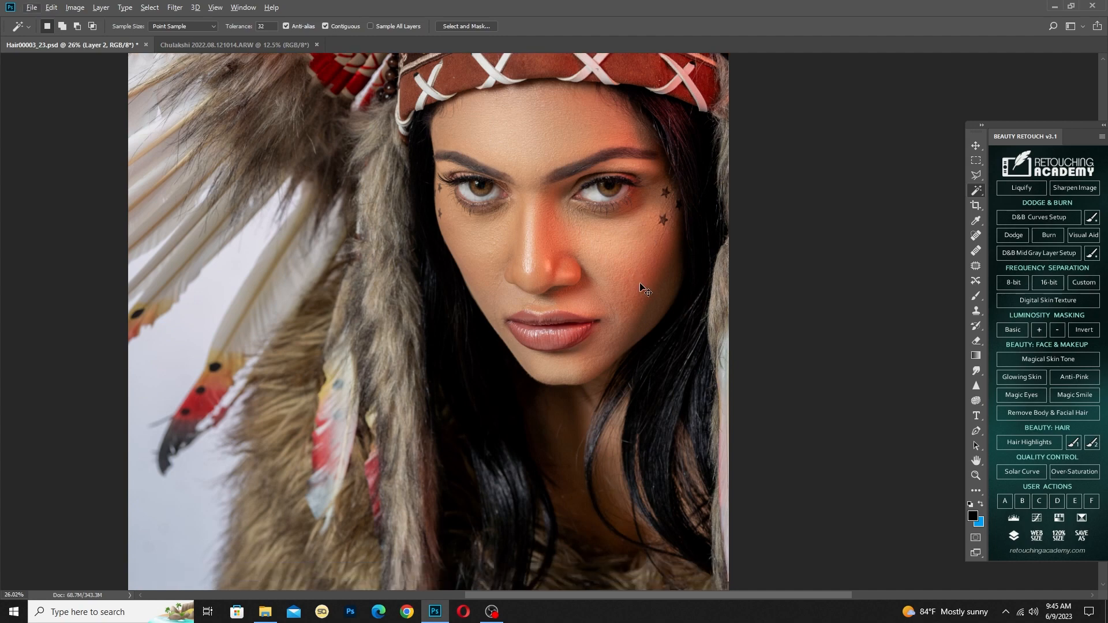
{"action": "scroll", "coordinate": [643, 288], "scroll_direction": "down", "scroll_amount": 5}
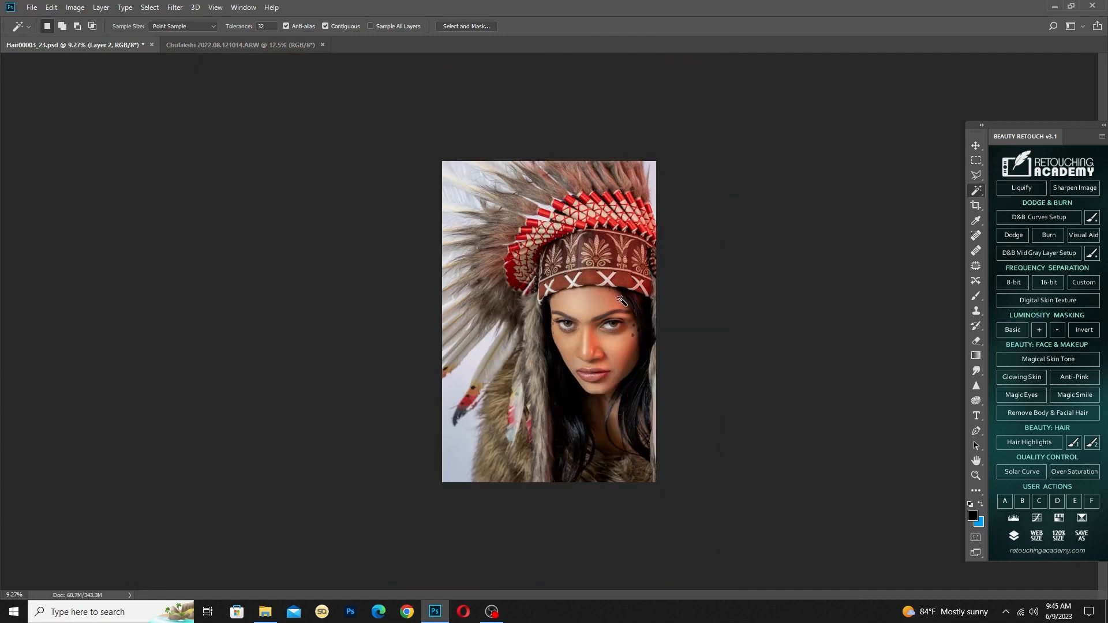